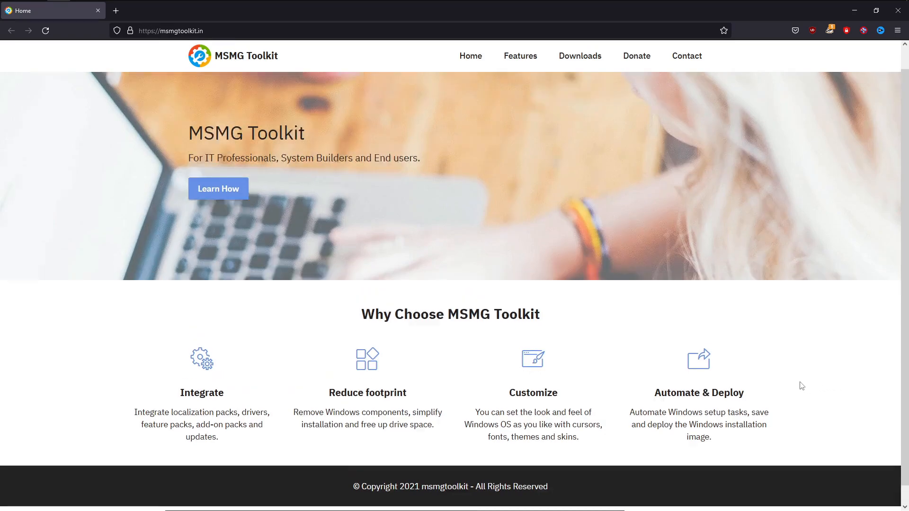
- Open the MSMG Toolkit Features page and review the listed features from start to end
left_click(521, 63)
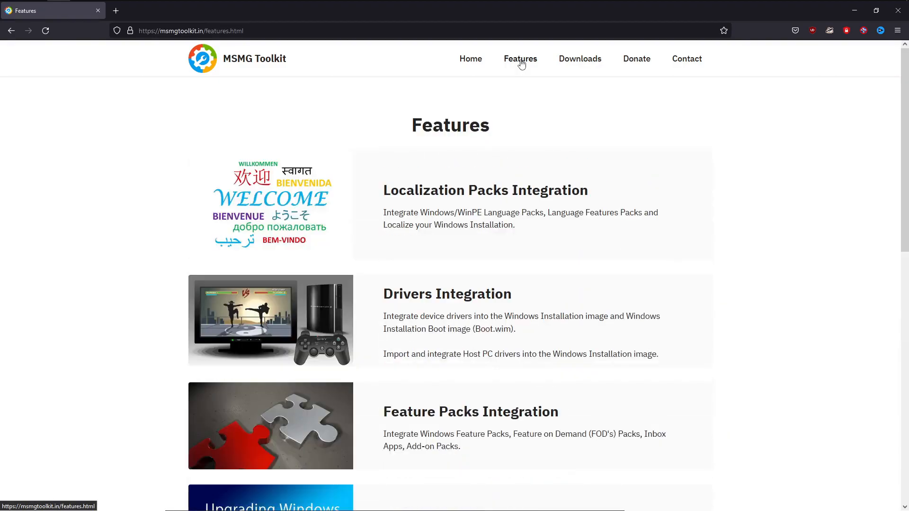
scroll(831, 243, "down", 8)
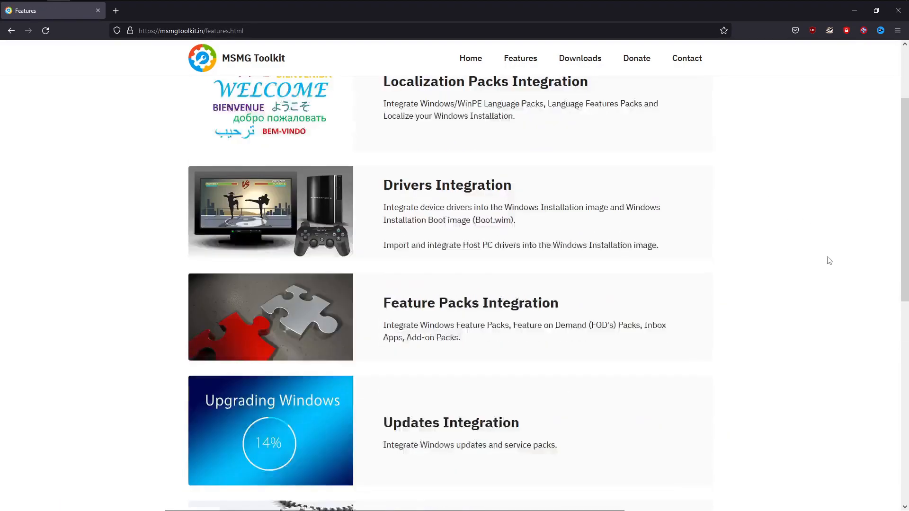
scroll(815, 272, "down", 5)
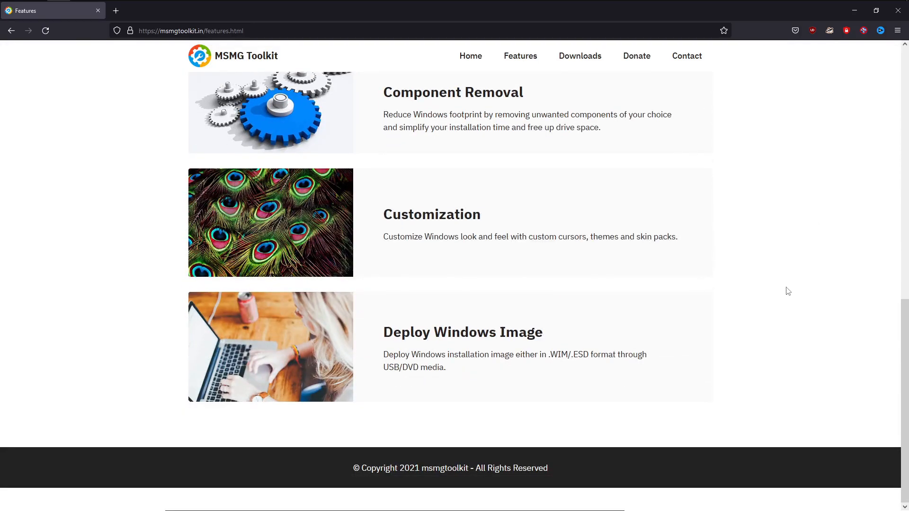
scroll(787, 290, "up", 12)
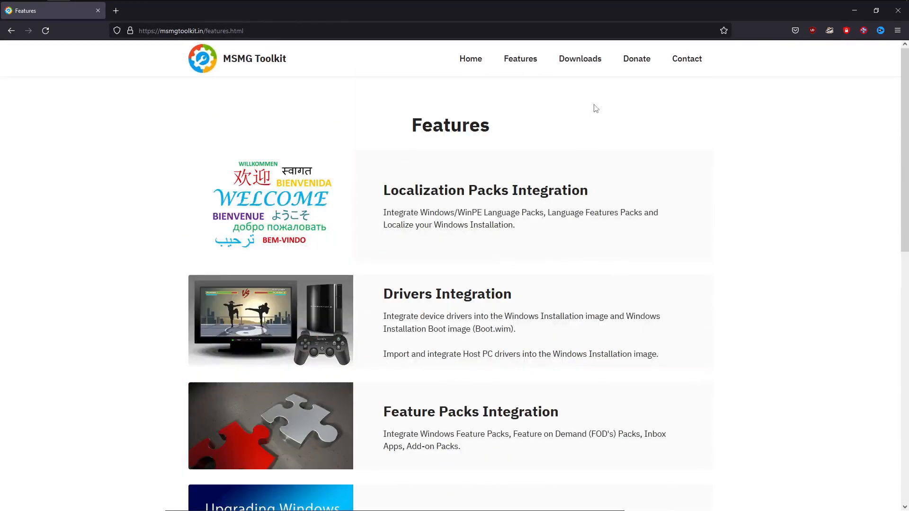
- Download Toolkit_v11.8.7z from the MSMG Toolkit Downloads page through MEGA, save the file, and close the browser
left_click(576, 60)
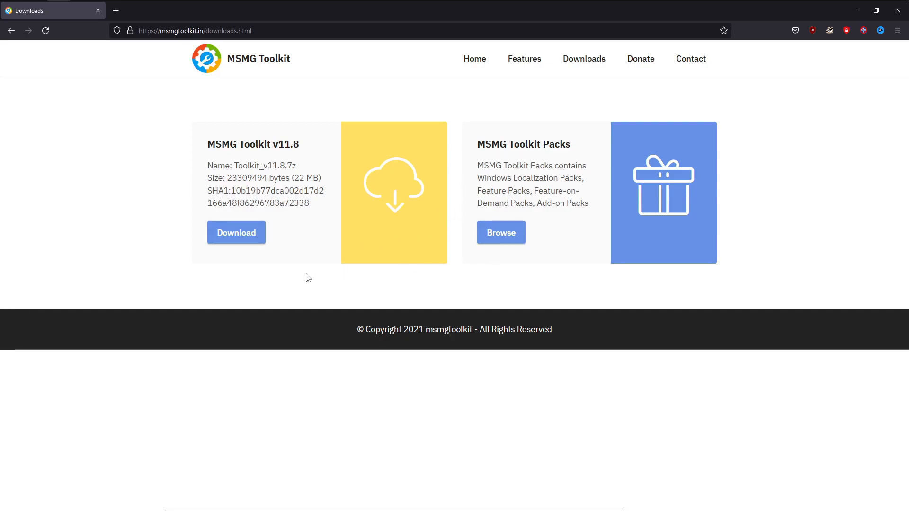
left_click(232, 236)
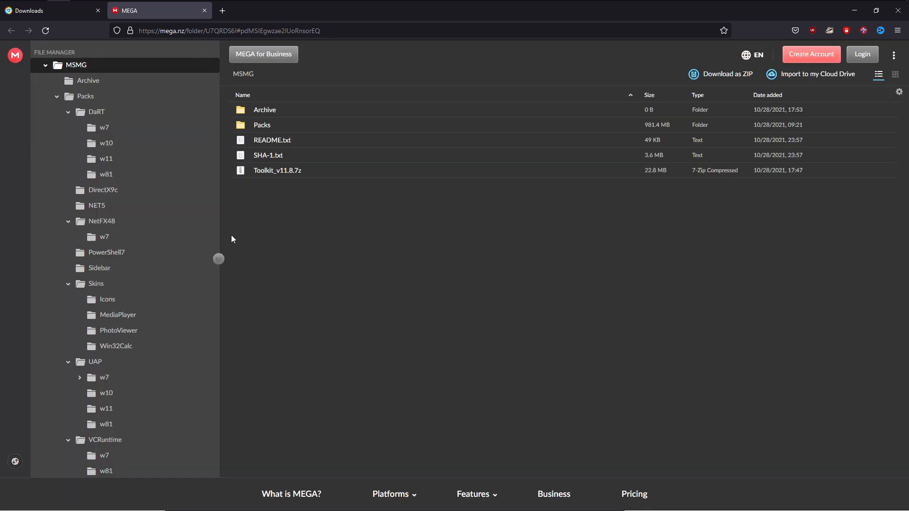
left_click(281, 171)
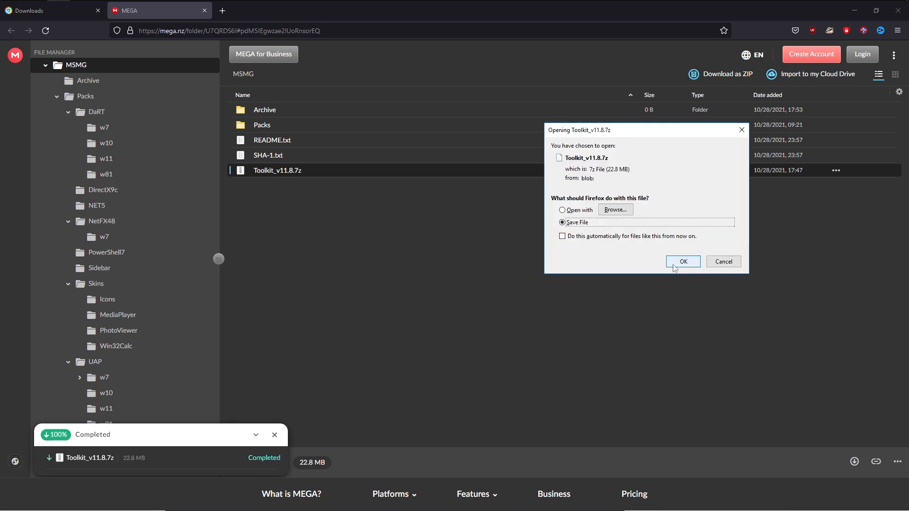
left_click(674, 264)
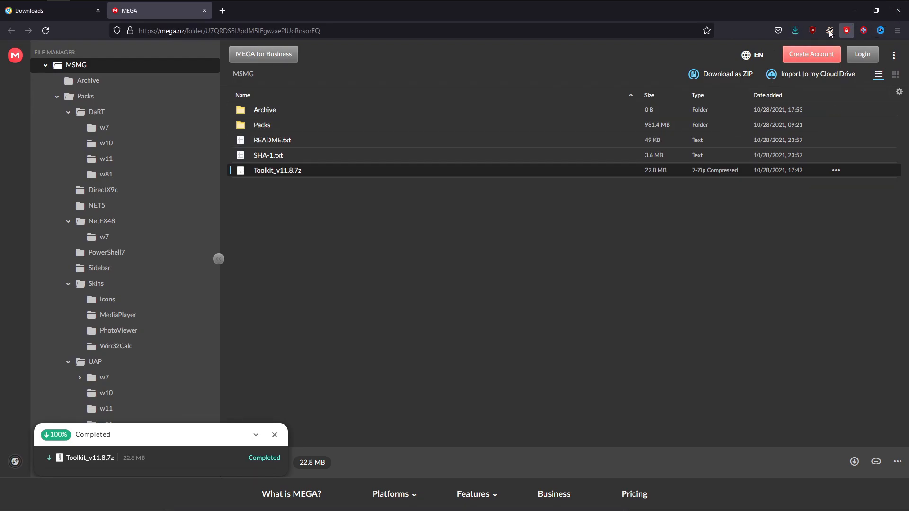
left_click(898, 10)
left_click(502, 109)
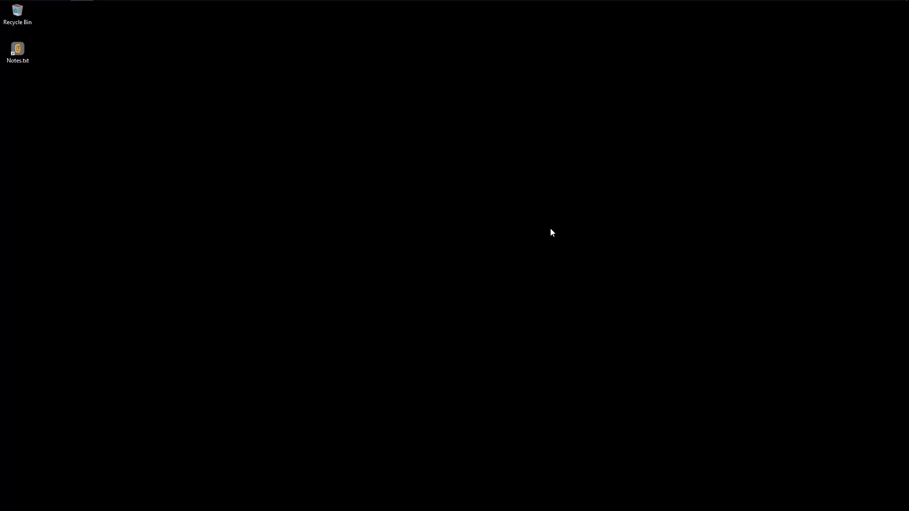
- Switch to File Explorer and extract Toolkit_v11.8.7z on Local Disk (H:) into its own Toolkit_v11.8 folder with 7-Zip
key("alt+Tab")
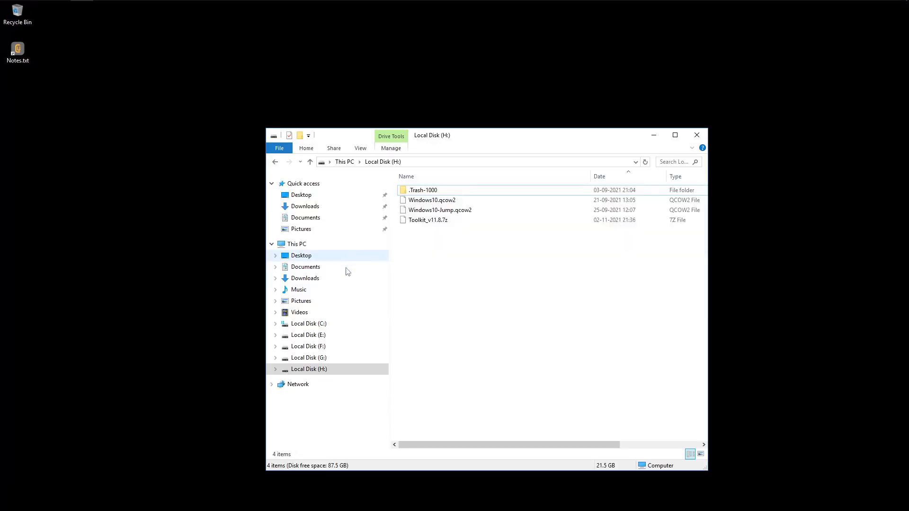
left_click(429, 223)
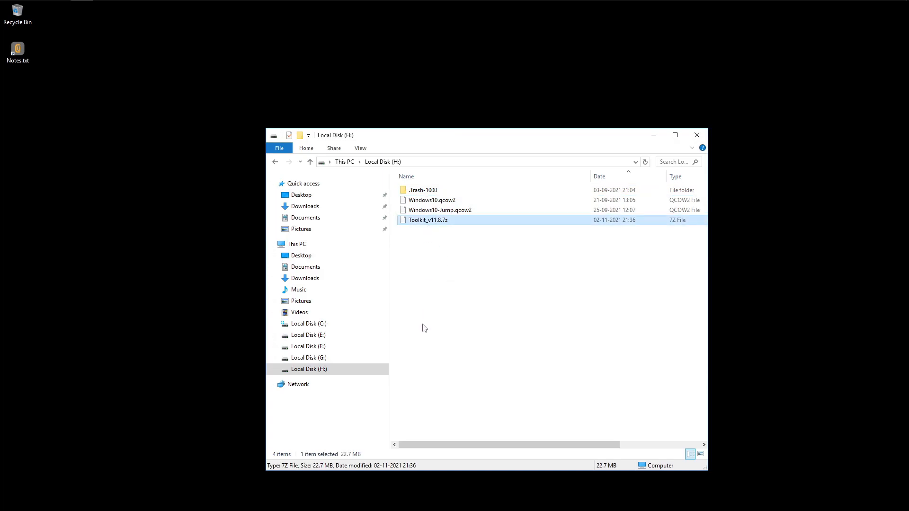
right_click(423, 223)
mouse_move(396, 280)
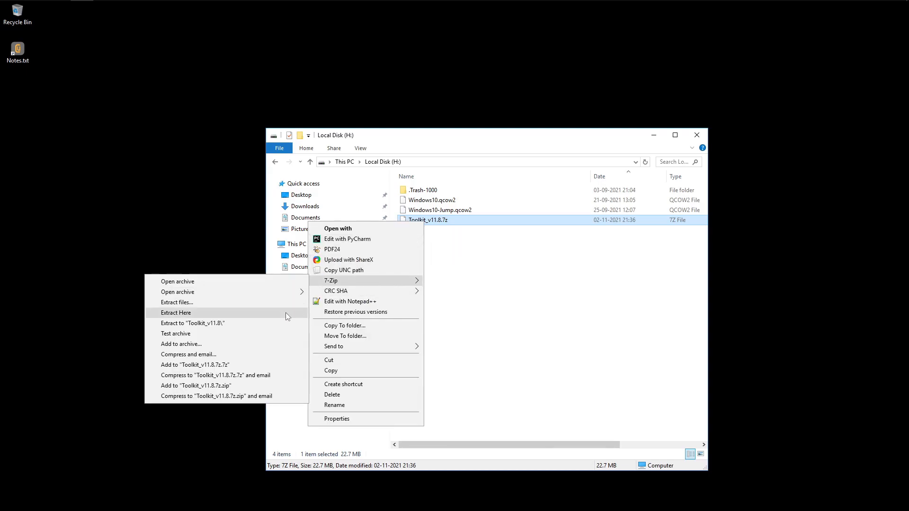
left_click(278, 324)
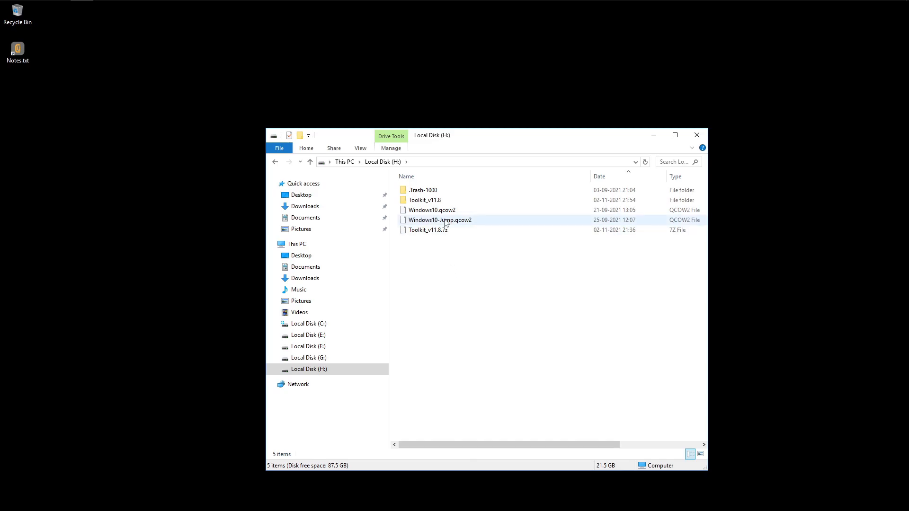
- Open the extracted Toolkit_v11.8 folder and select the DVD folder inside it
mouse_move(693, 3)
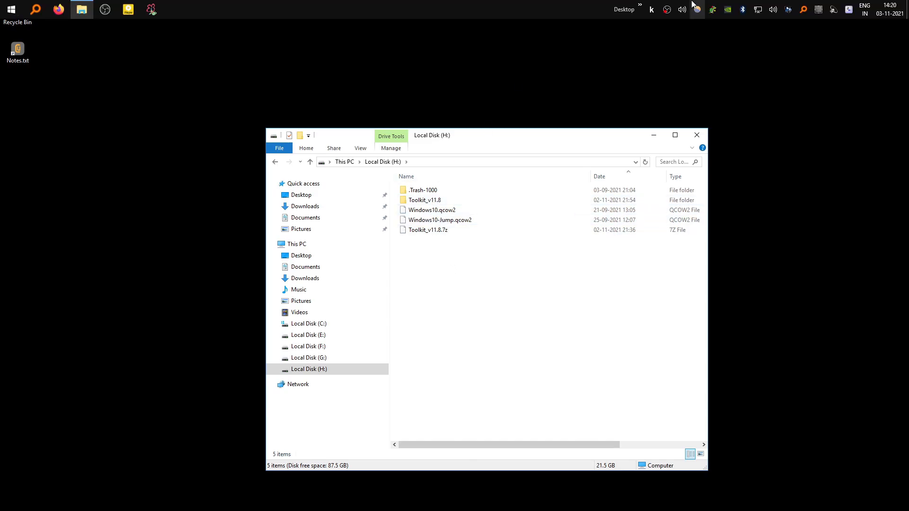
double_click(435, 202)
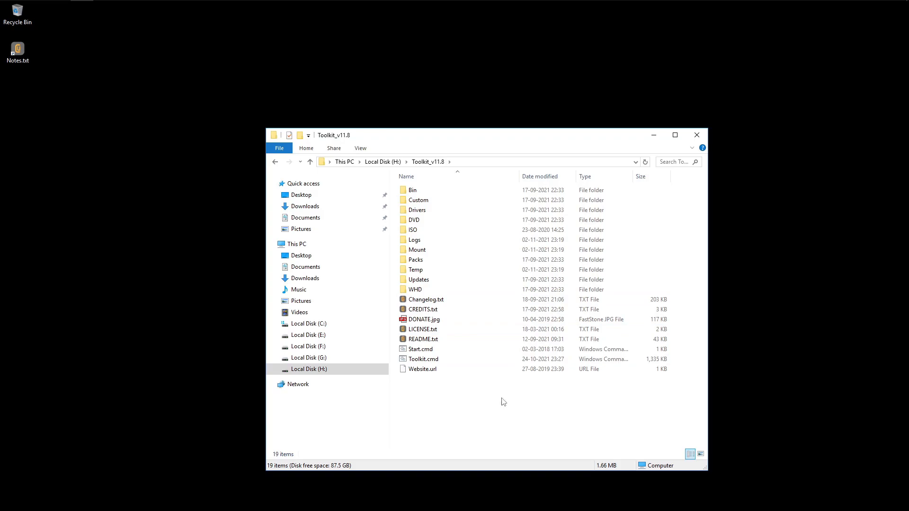
left_click(411, 221)
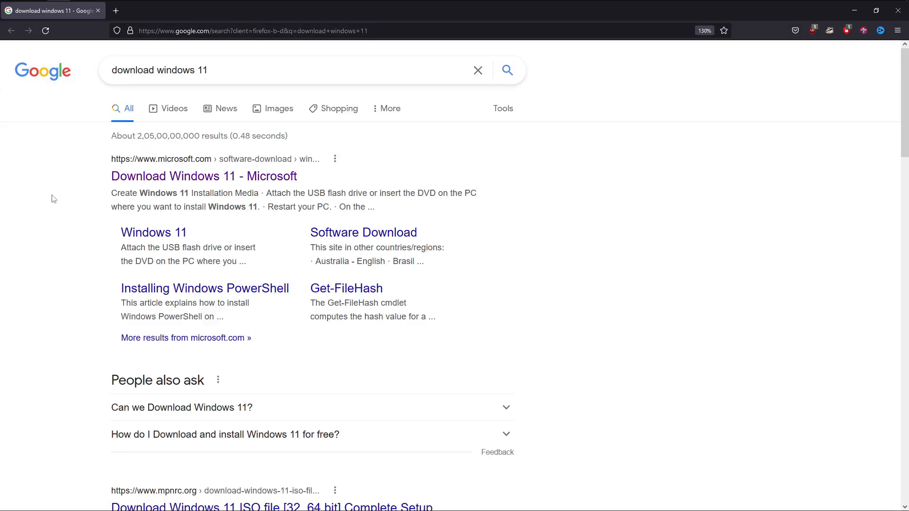
- Open Microsoft's Download Windows 11 page from the search results and choose Windows 11 as the disk image (ISO) to download
left_click(161, 181)
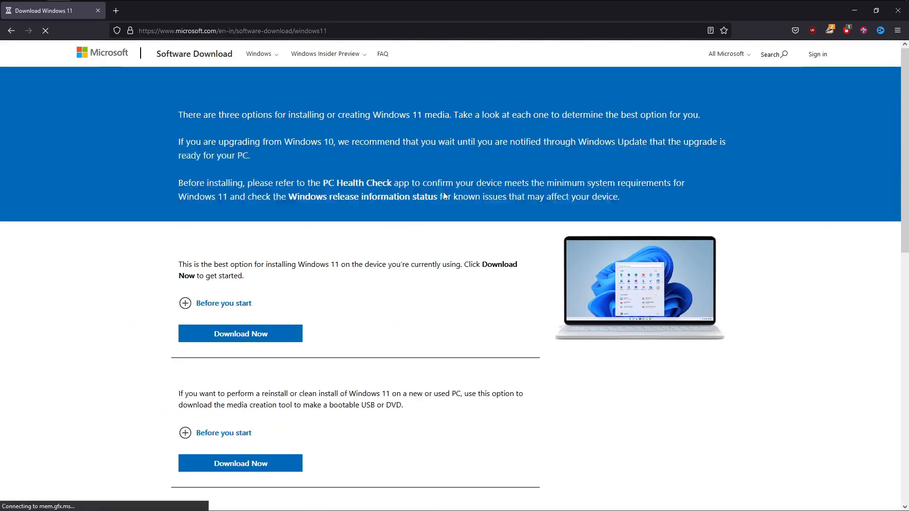
scroll(450, 255, "down", 5)
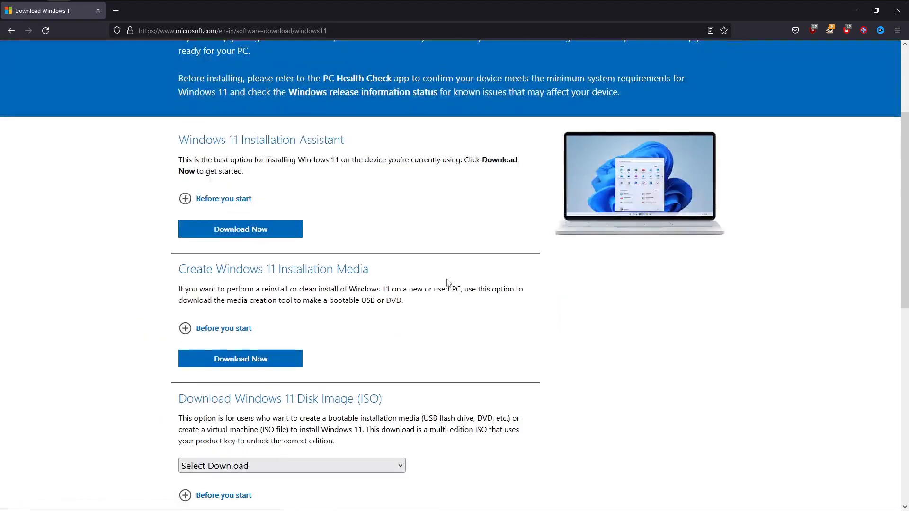
scroll(448, 292, "down", 3)
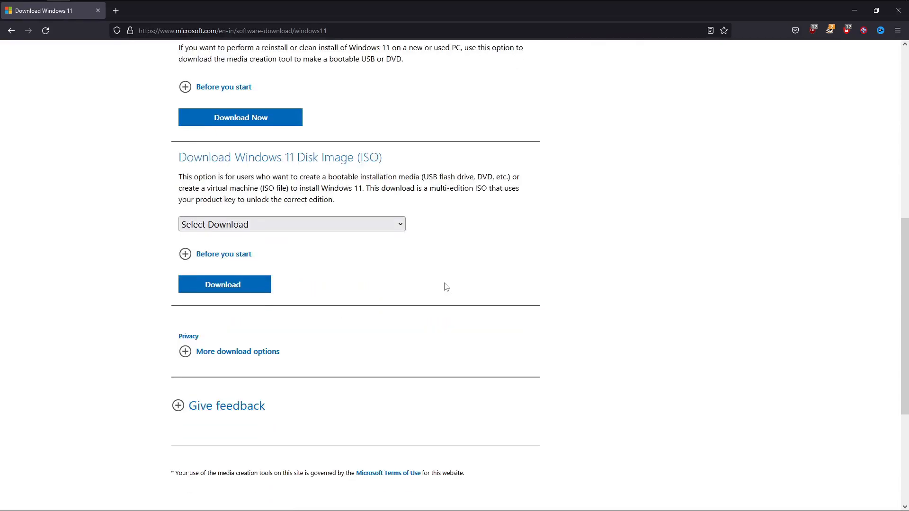
left_click(345, 223)
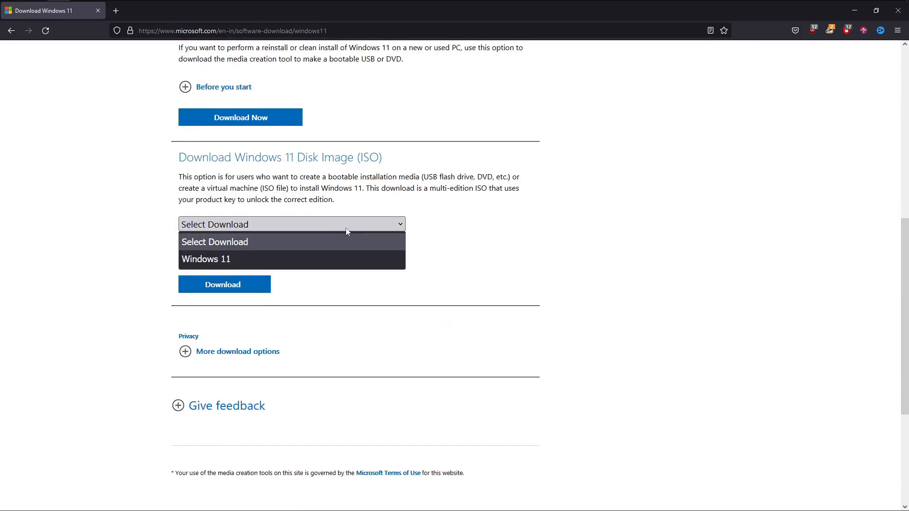
left_click(322, 259)
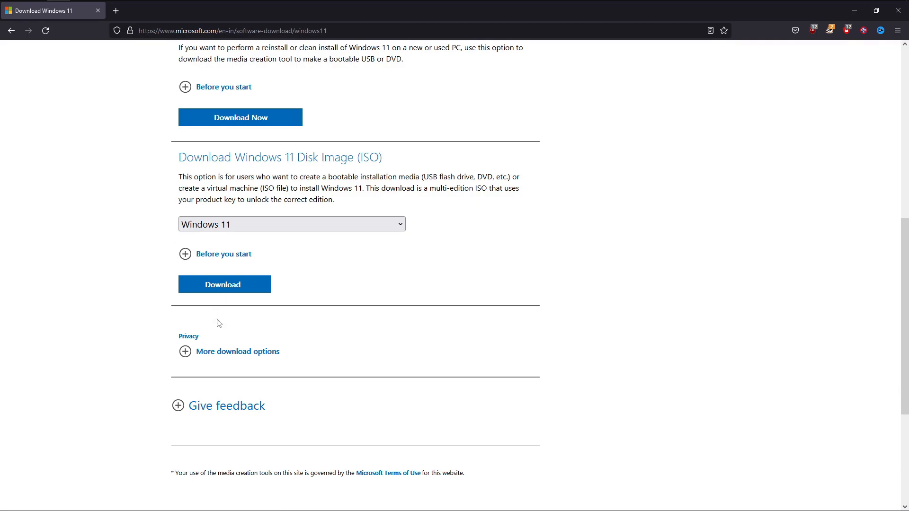
- Expand More download options and submit the Windows 11 disk image (ISO) download request
left_click(210, 351)
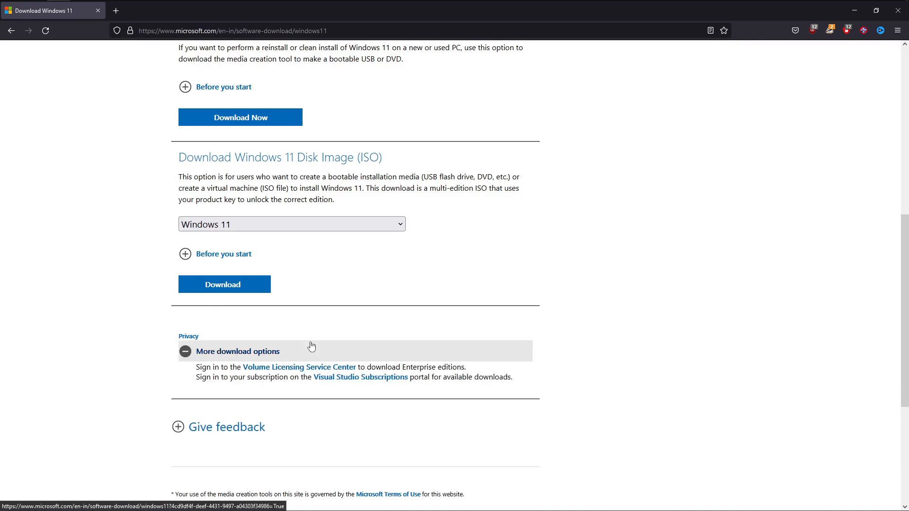
left_click(237, 293)
scroll(290, 289, "down", 3)
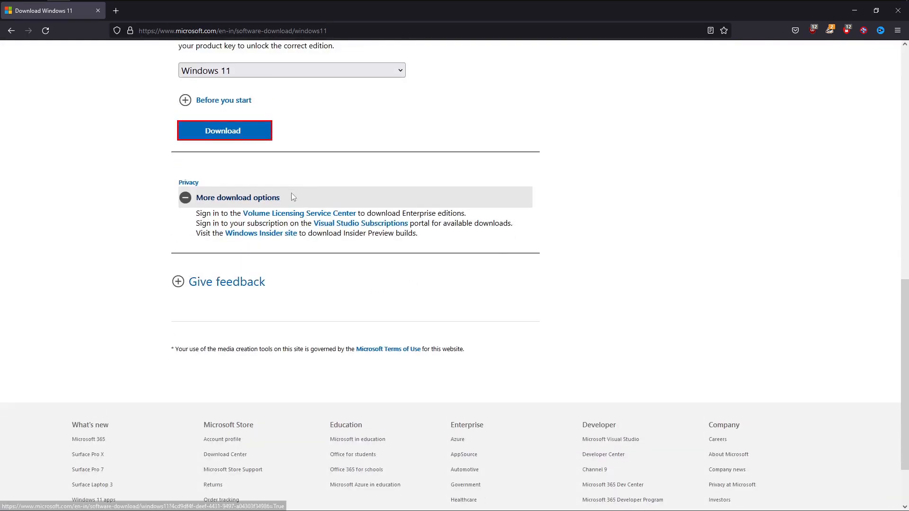
scroll(292, 191, "up", 1)
left_click(204, 126)
- Choose English as the product language and confirm it
scroll(519, 285, "down", 3)
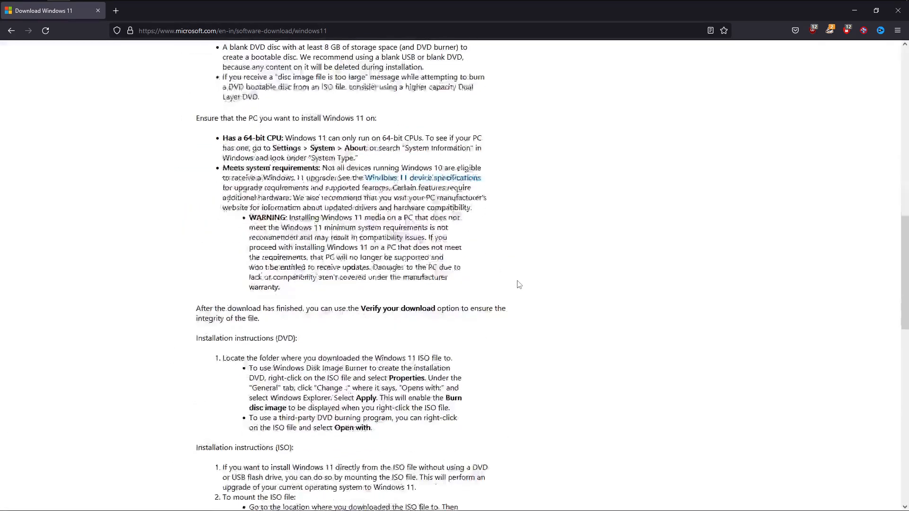
scroll(519, 285, "down", 6)
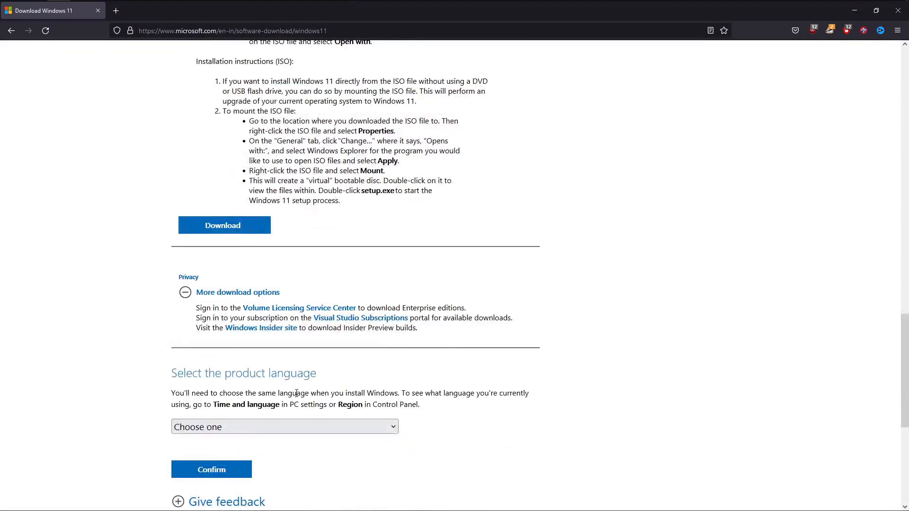
left_click(369, 427)
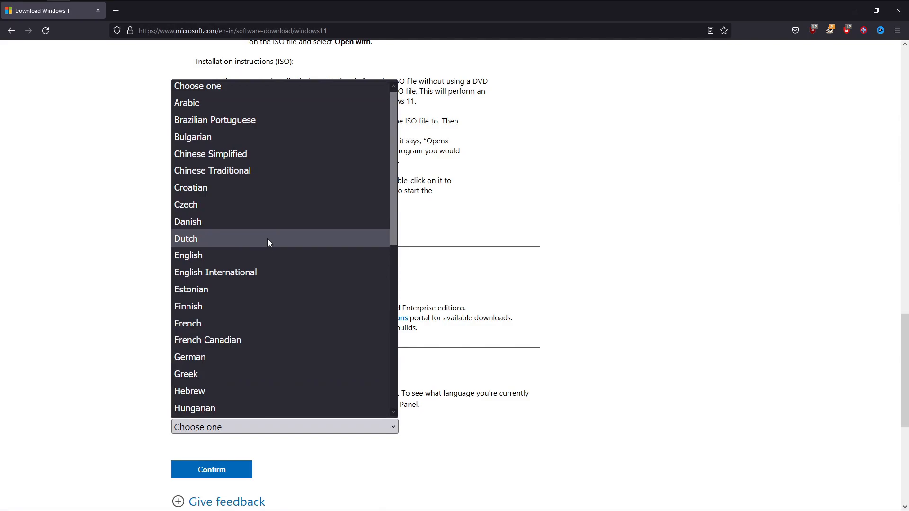
left_click(268, 255)
scroll(344, 366, "down", 3)
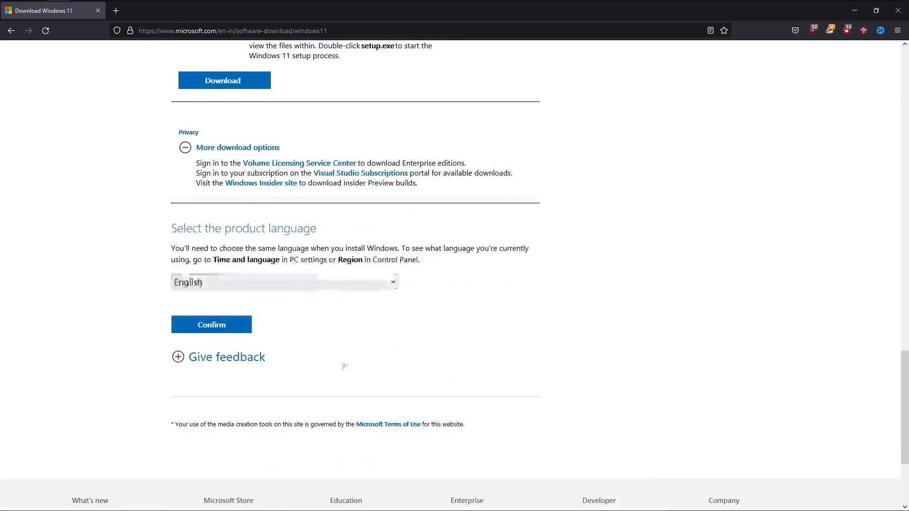
left_click(218, 329)
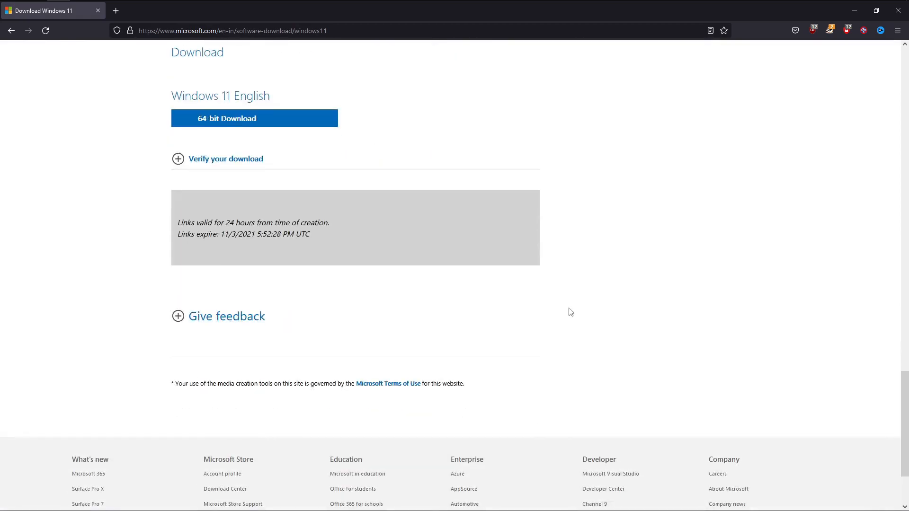
- Start the 64-bit download of Windows 11 English and save Win11_English_x64.iso
left_click(214, 119)
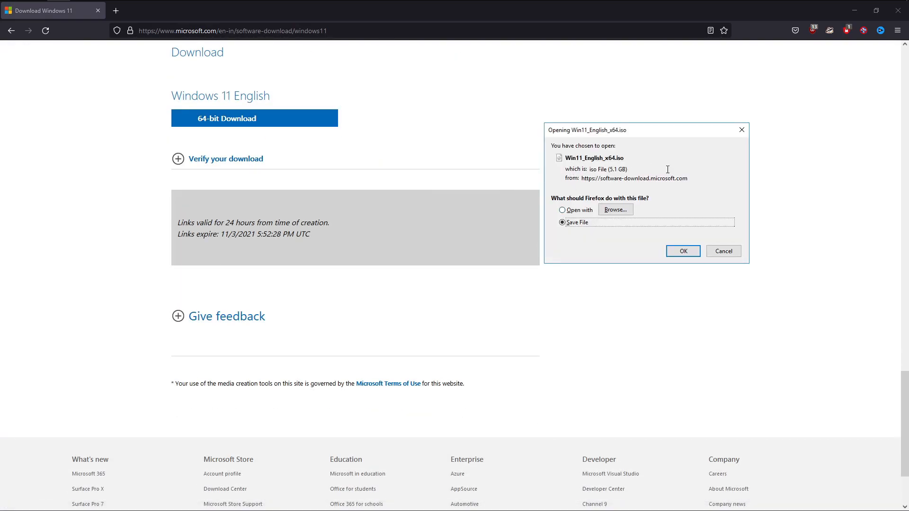
left_click(684, 252)
left_click(238, 190)
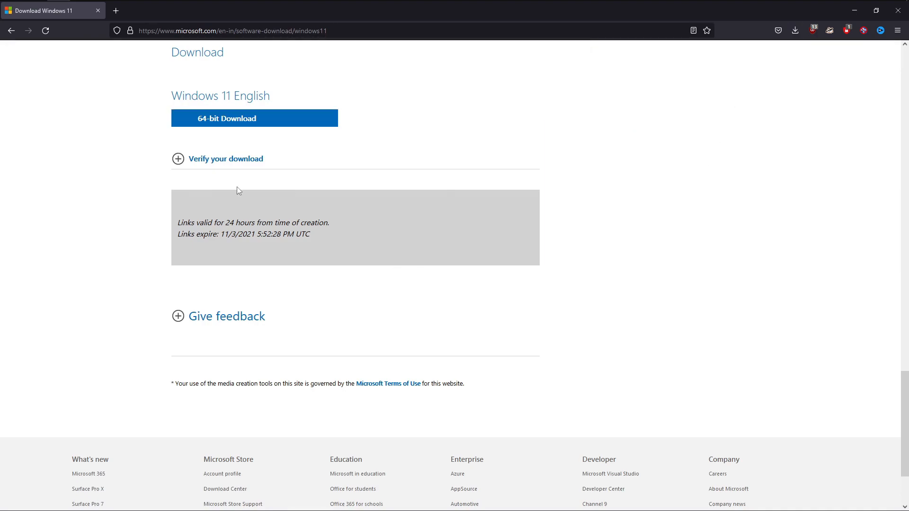
- Expand the Verify your download section and examine the hash instructions and the SHA256 table by language
left_click(178, 160)
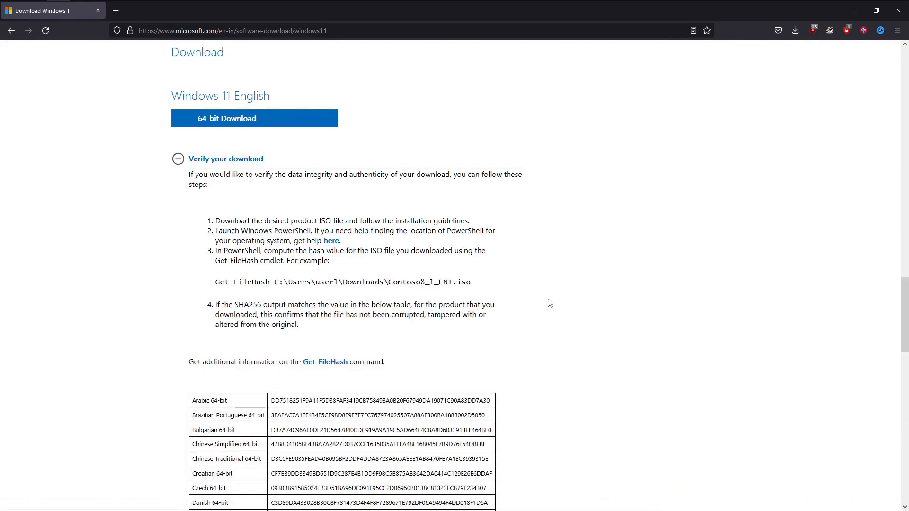
scroll(549, 303, "down", 3)
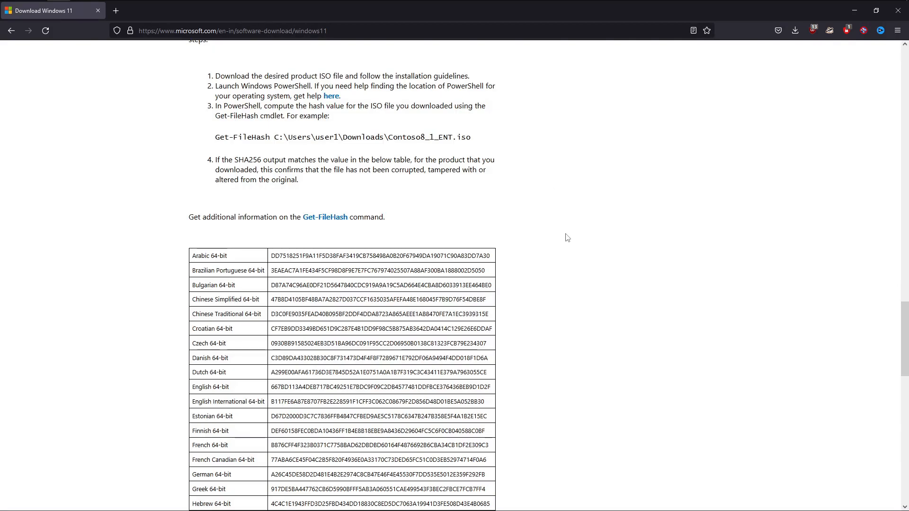
- Open a Command Prompt in the root of Local Disk (H:) from File Explorer by running cmd
mouse_move(545, 1)
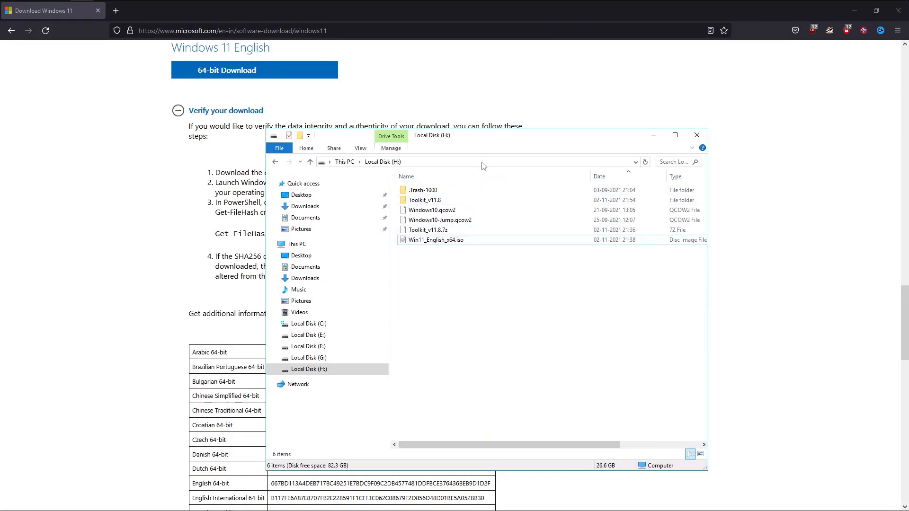
left_click(483, 163)
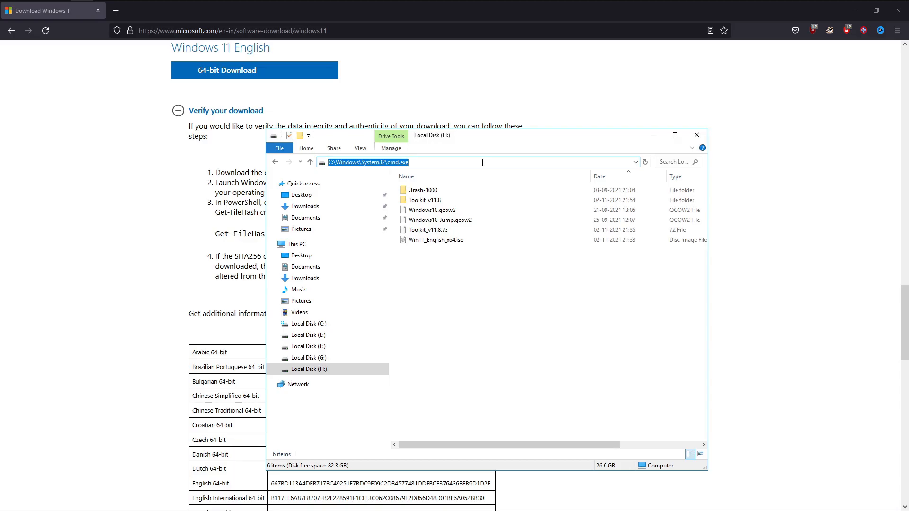
type("cmd")
key("Return")
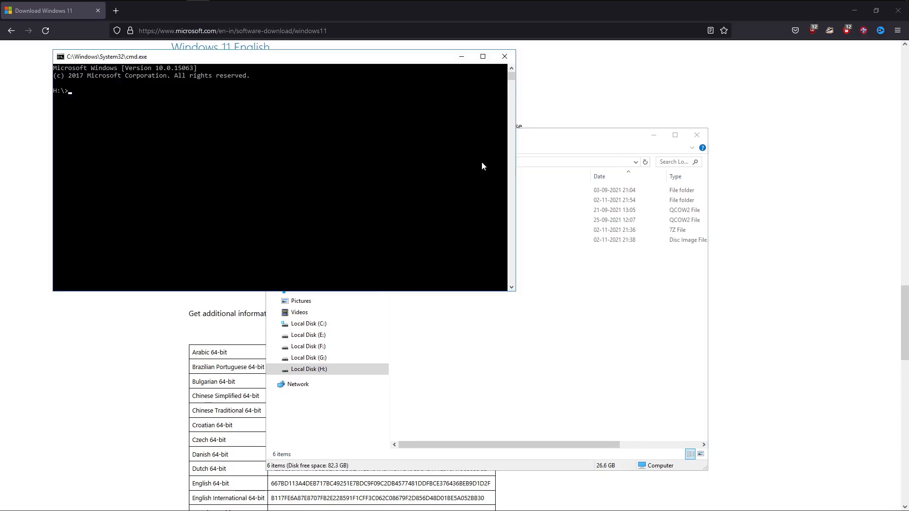
- Compute the SHA256 hash of the ISO by running CertUtil -hashfile Win11_English_x64.iso SHA256 in the Command Prompt
left_click_drag(315, 64, 621, 277)
left_click_drag(548, 275, 571, 265)
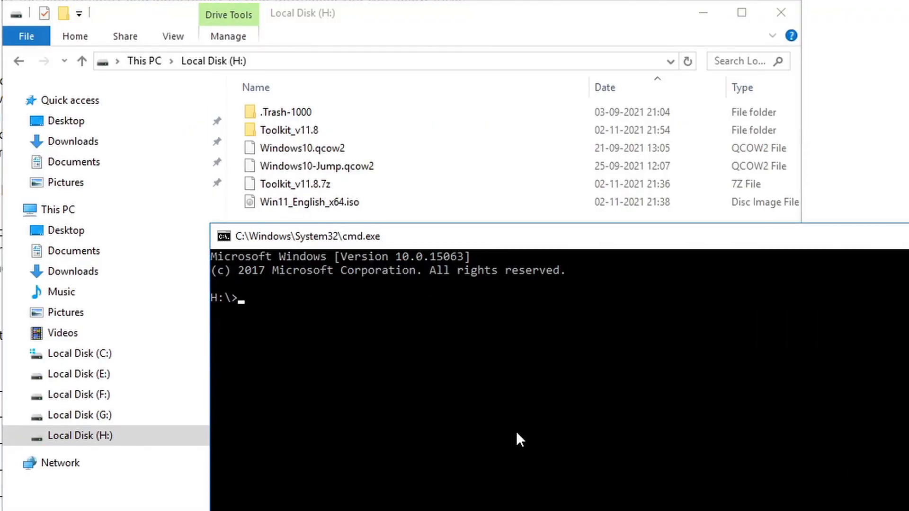
type("CertUtil")
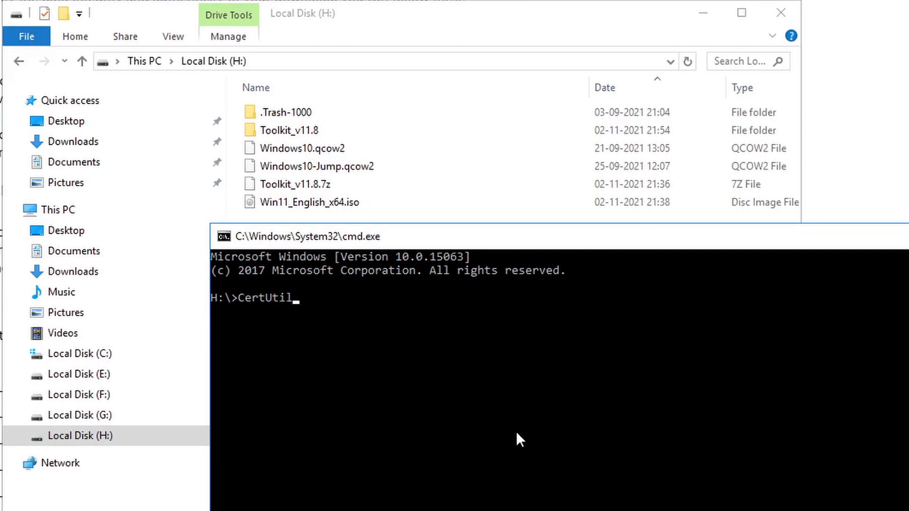
type(" -")
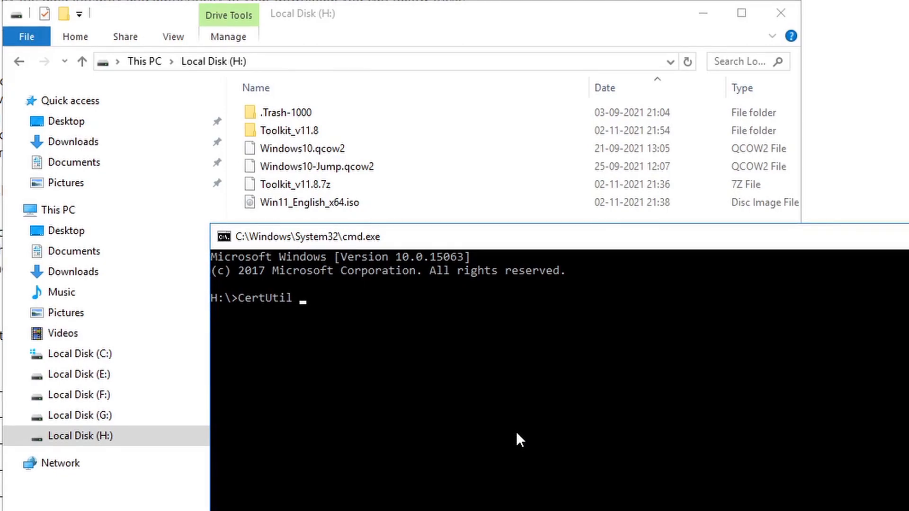
type("hasd")
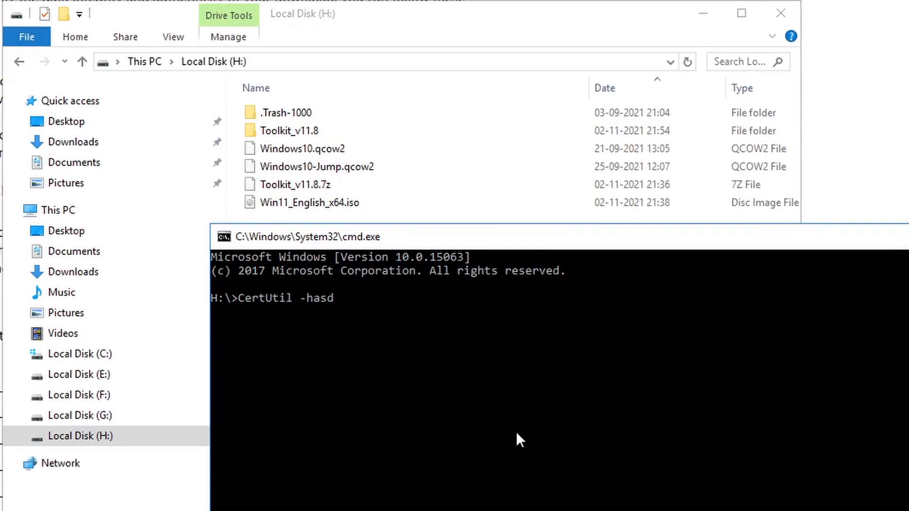
key("BackSpace")
type("hfil")
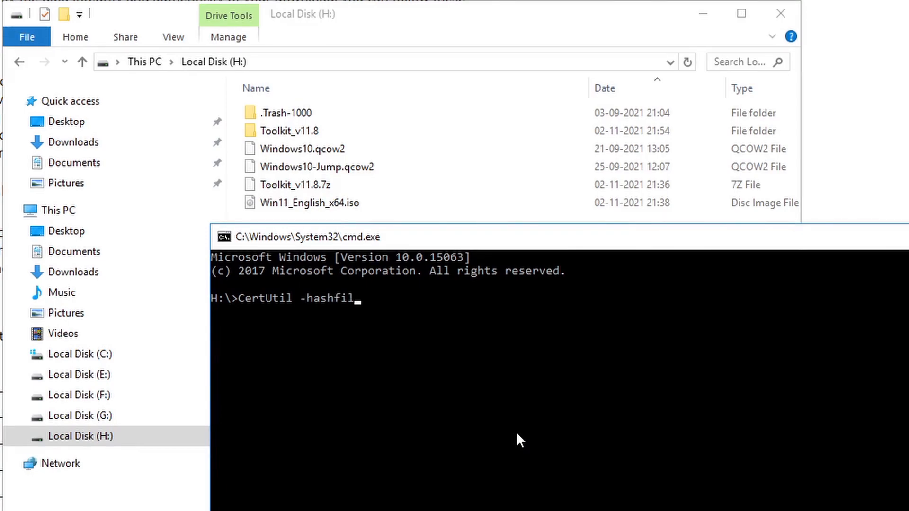
type("e Win")
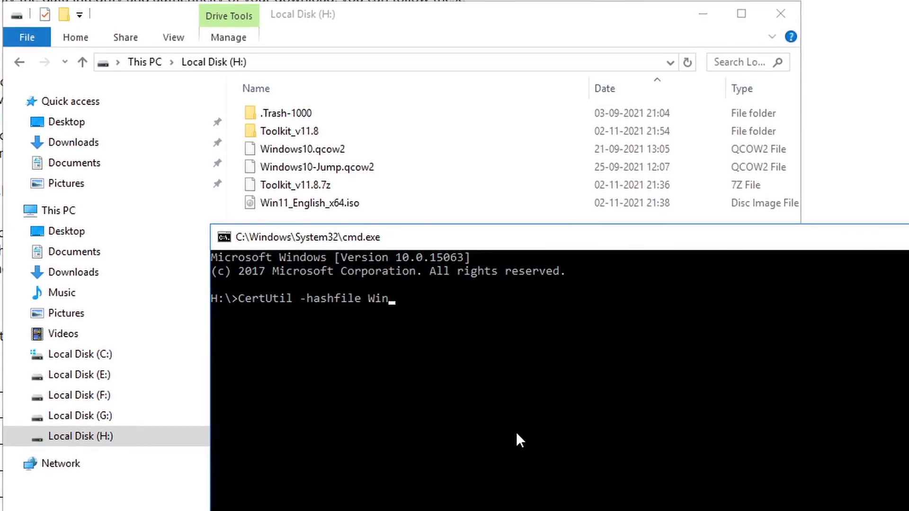
key("Tab")
type("SHA256")
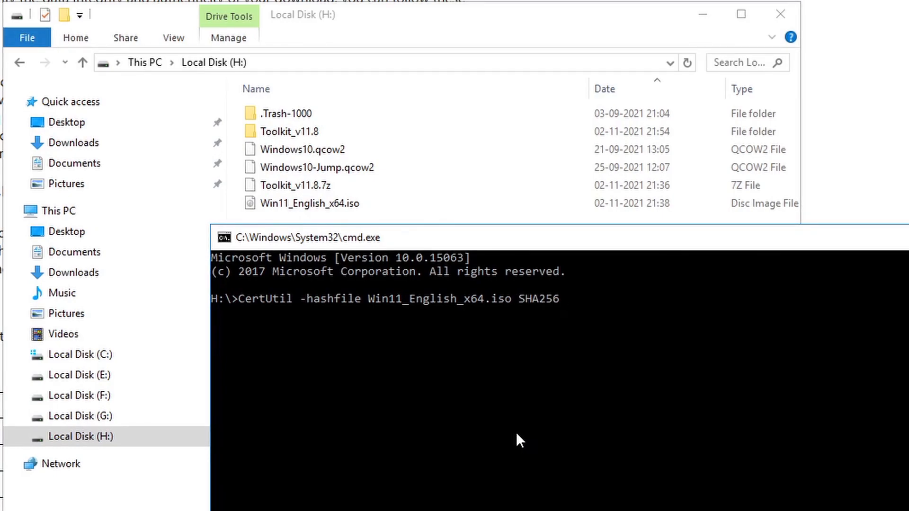
key("Return")
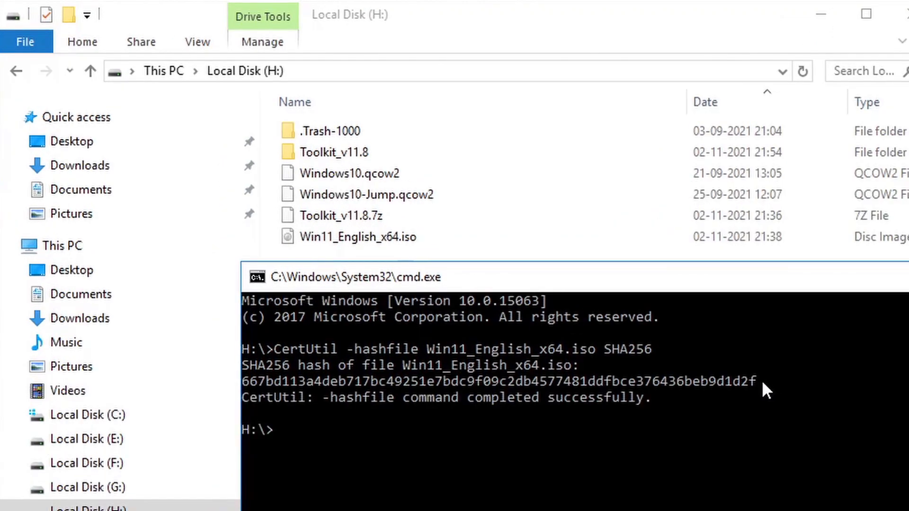
- Copy the computed SHA256 hash and search for it on the Windows 11 download page to compare it with the English 64-bit entry
left_click_drag(762, 380, 260, 385)
key("ctrl+c")
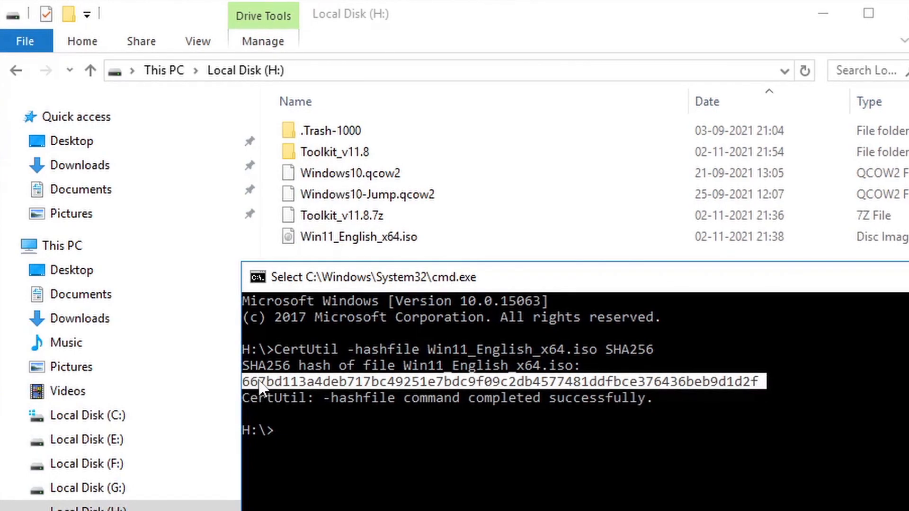
right_click(259, 381)
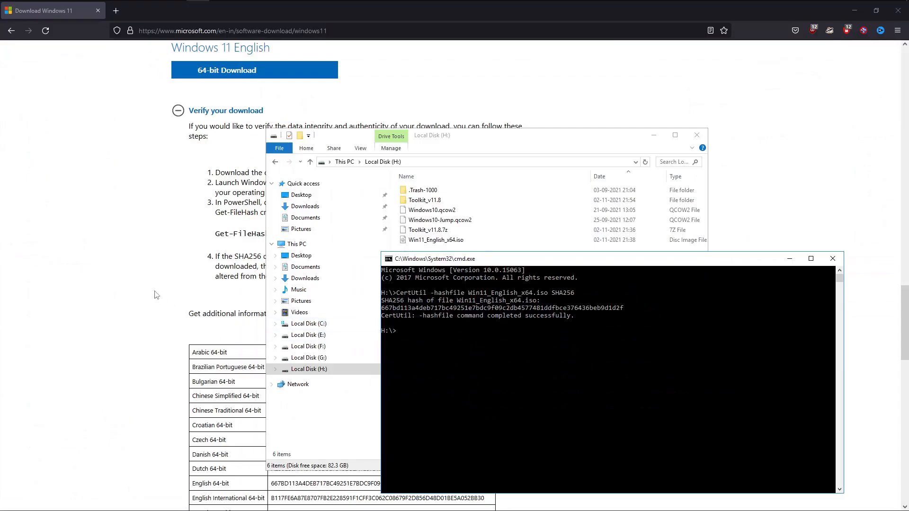
left_click(157, 295)
key("ctrl+f")
key("ctrl+v")
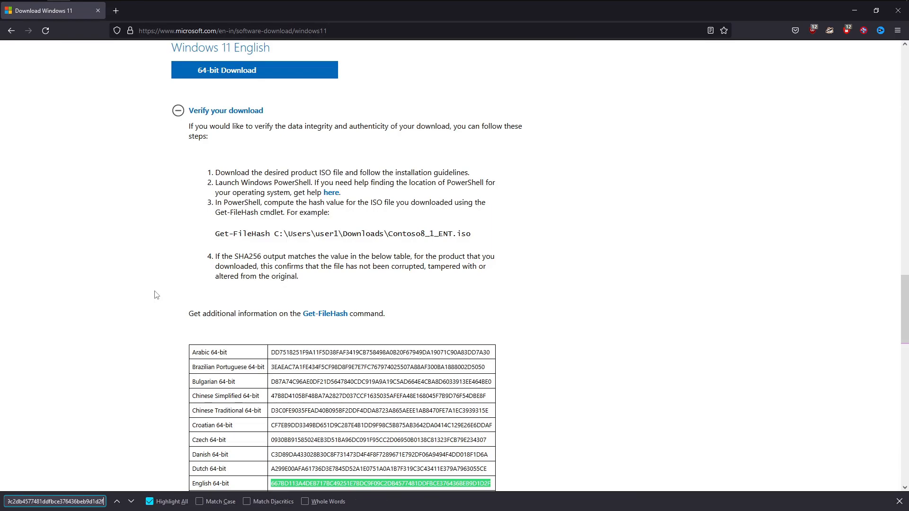
scroll(572, 276, "down", 1)
scroll(573, 277, "down", 3)
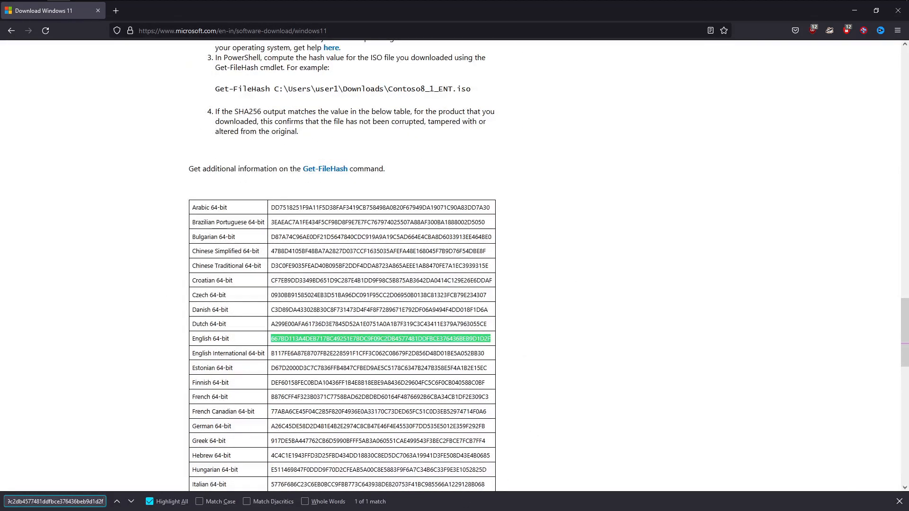
left_click(306, 503)
left_click(305, 503)
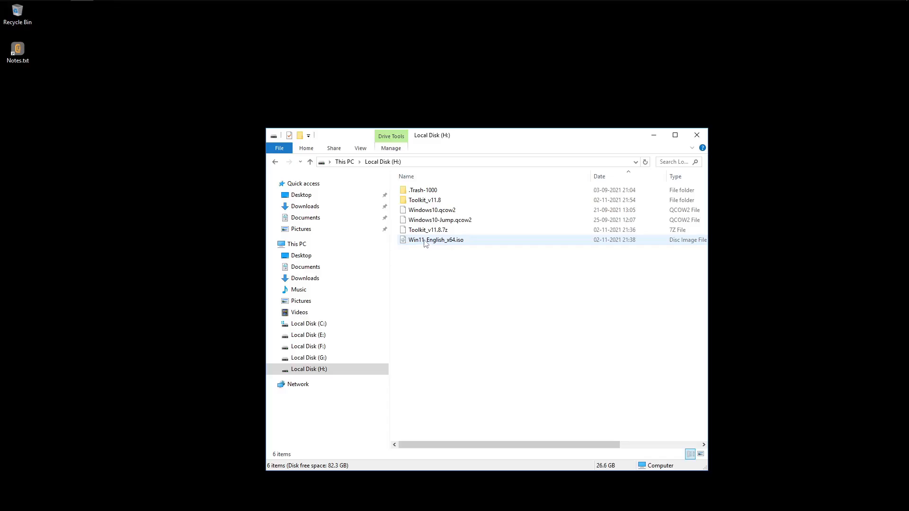
- Extract Win11_English_x64.iso with 7-Zip into the DVD folder inside Toolkit_v11.8 on Local Disk (H:)
right_click(425, 244)
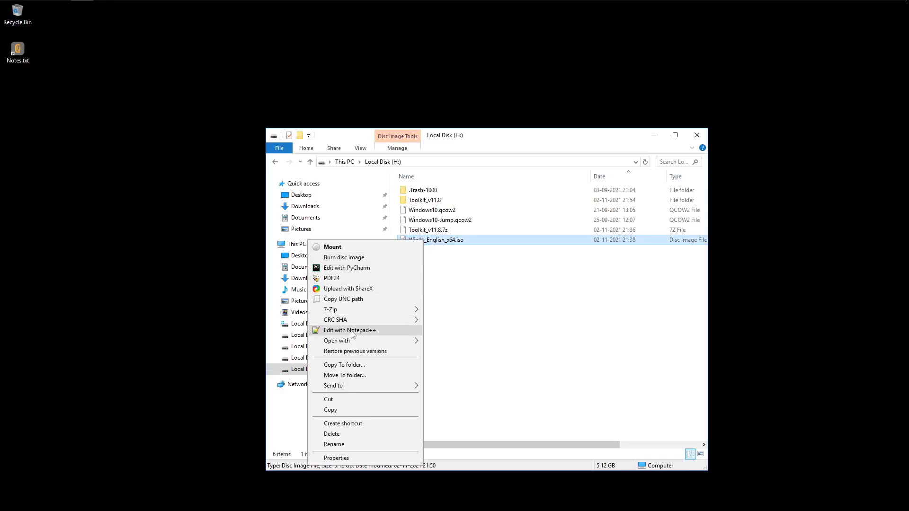
mouse_move(352, 308)
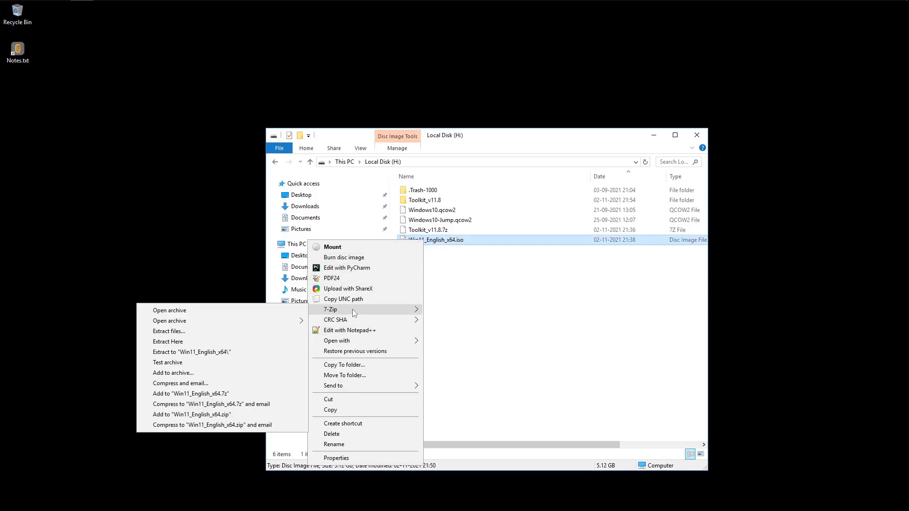
left_click(235, 332)
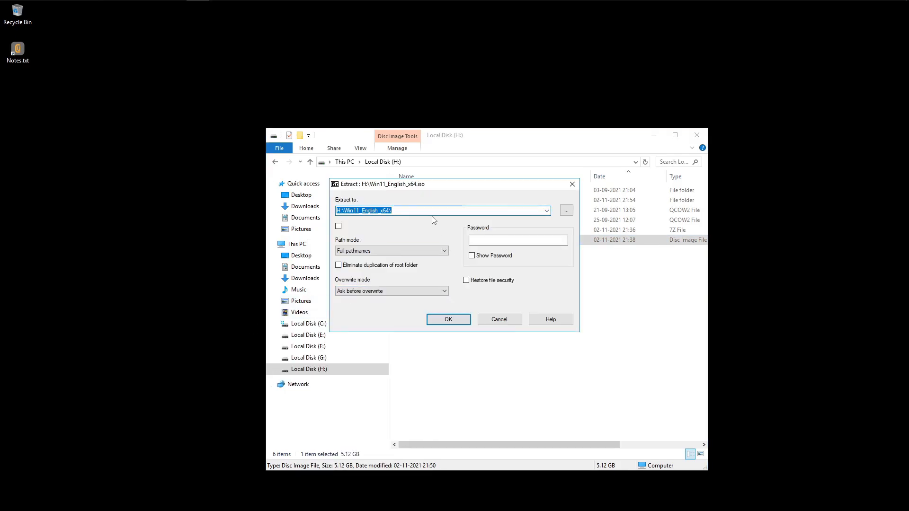
left_click(566, 211)
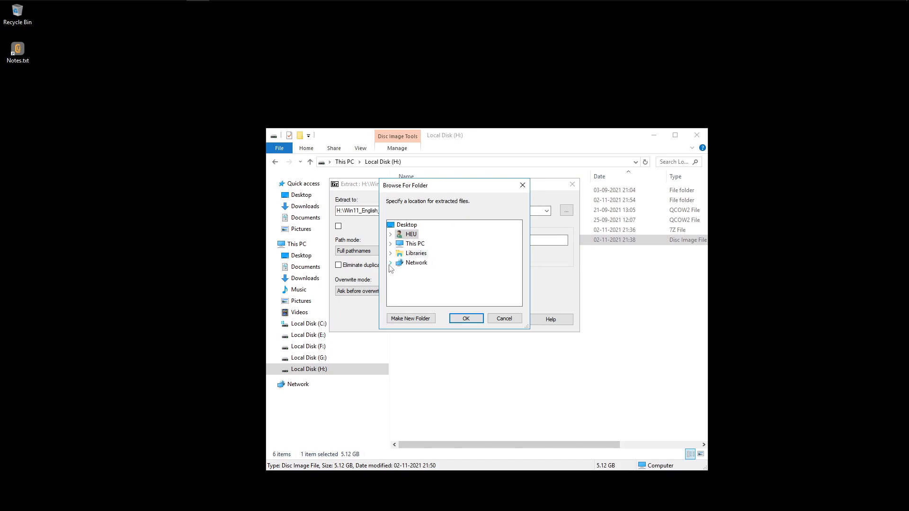
left_click(392, 245)
scroll(453, 285, "down", 2)
left_click(399, 273)
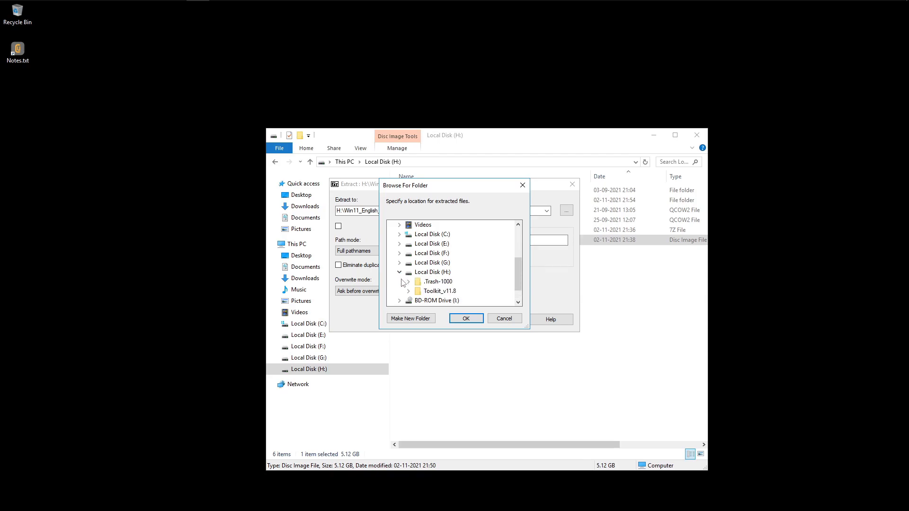
left_click(409, 291)
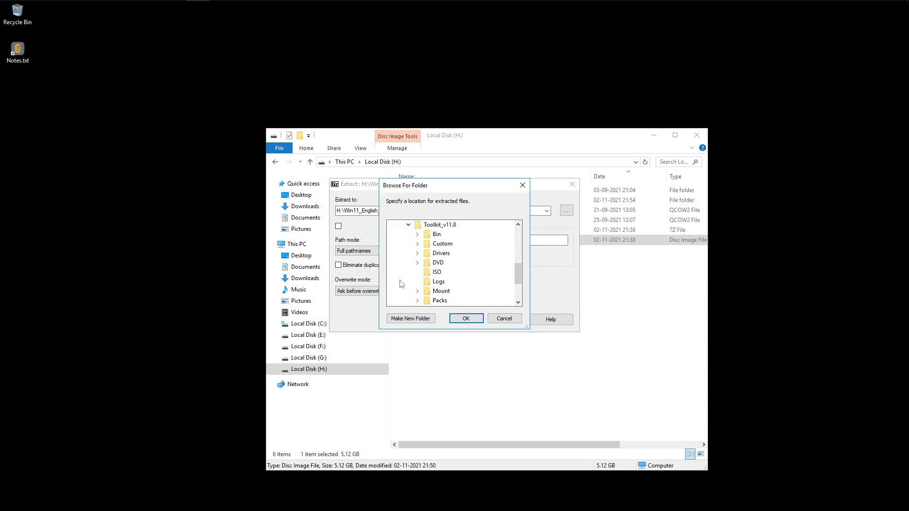
left_click(438, 264)
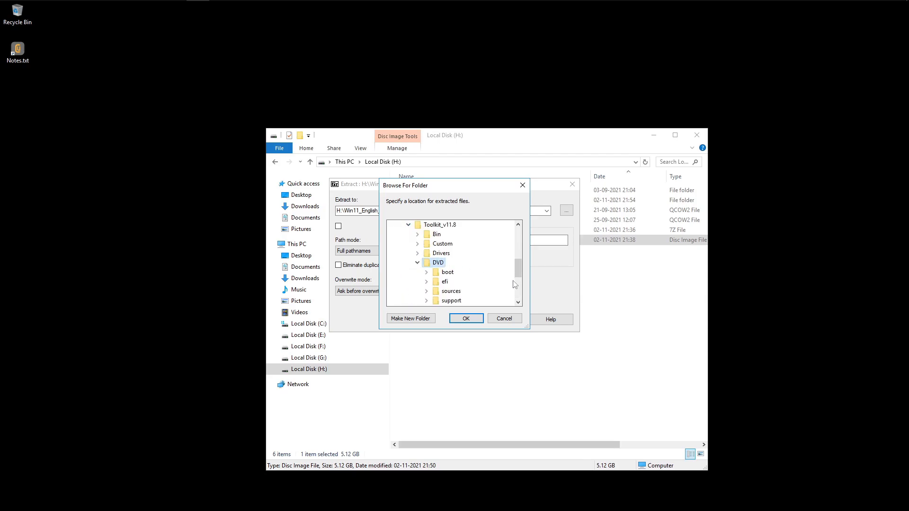
scroll(484, 275, "down", 2)
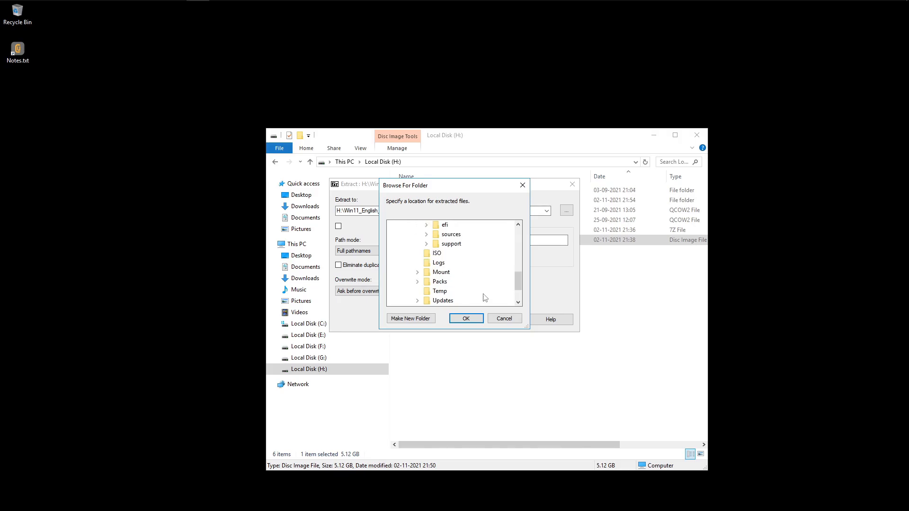
left_click(467, 320)
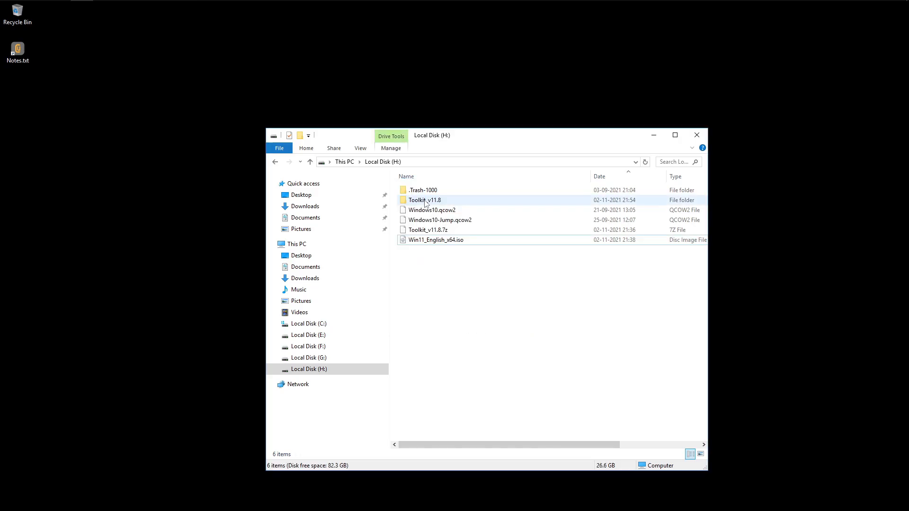
- Run Start.cmd from the Toolkit_v11.8 folder as administrator and minimize the File Explorer window
double_click(420, 205)
left_click(508, 65)
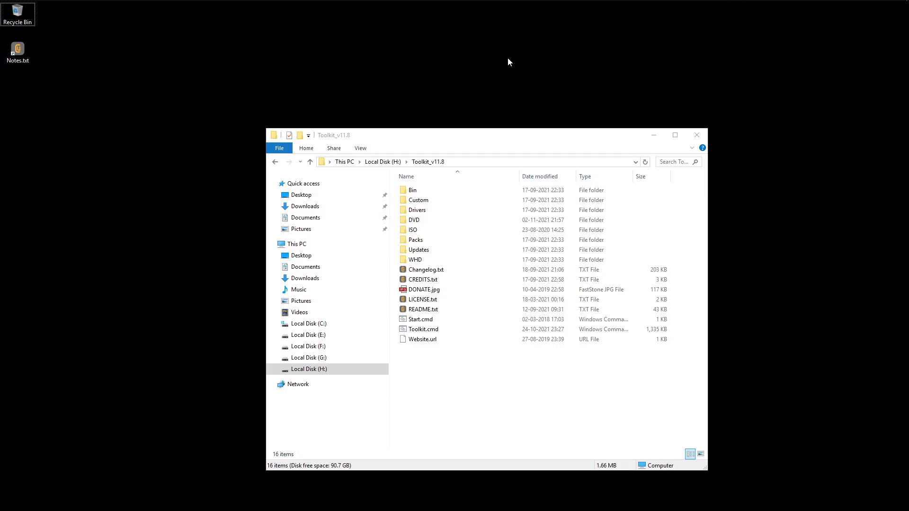
right_click(419, 322)
left_click(362, 128)
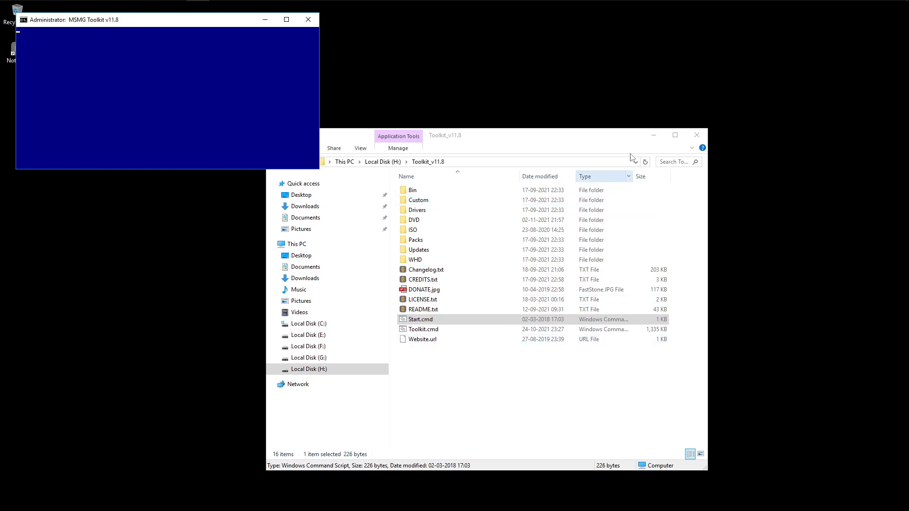
left_click(653, 137)
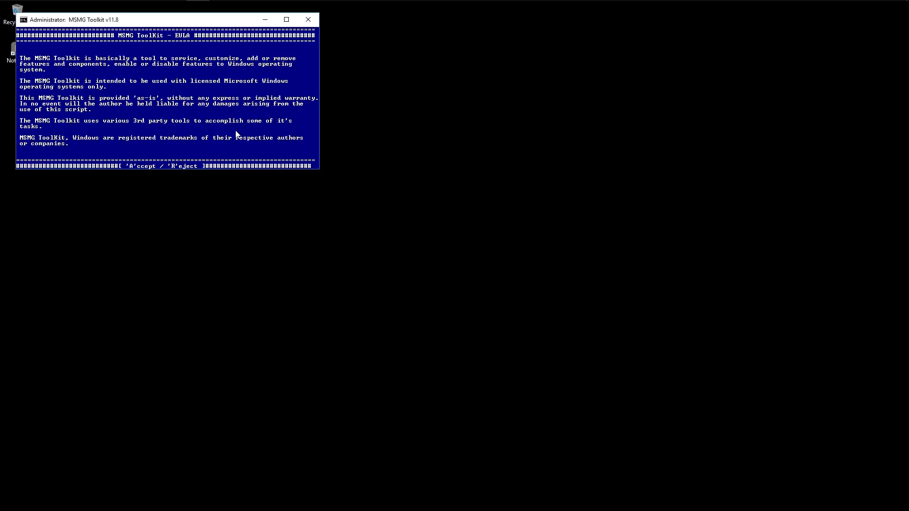
- Accept the MSMG Toolkit EULA and continue past the startup information to the Main Menu
left_click_drag(226, 62, 437, 169)
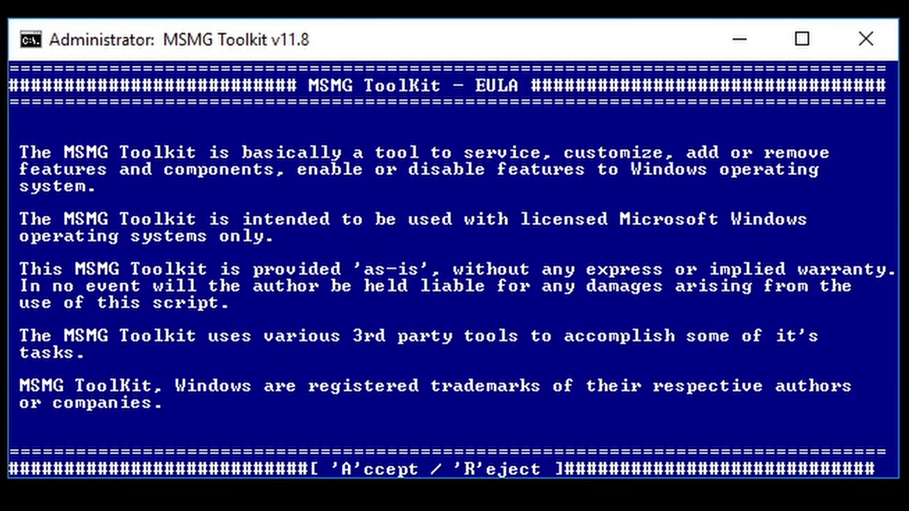
key("a")
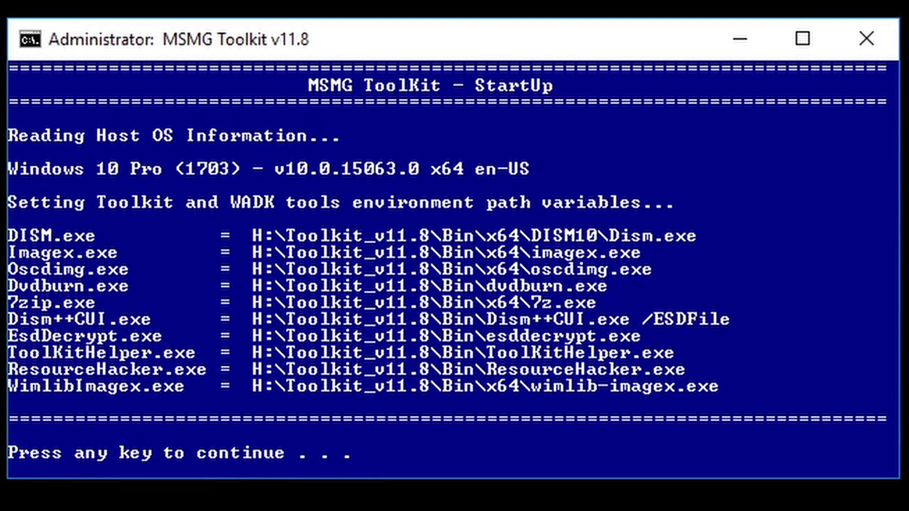
key("Return")
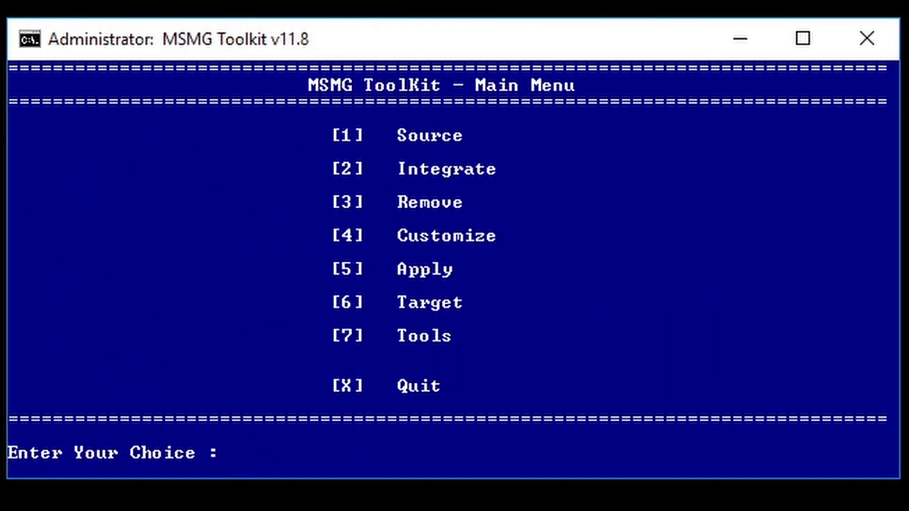
- Select the source from the DVD folder and choose image index 10, Windows 11 Pro for Workstations
type("1")
key("Return")
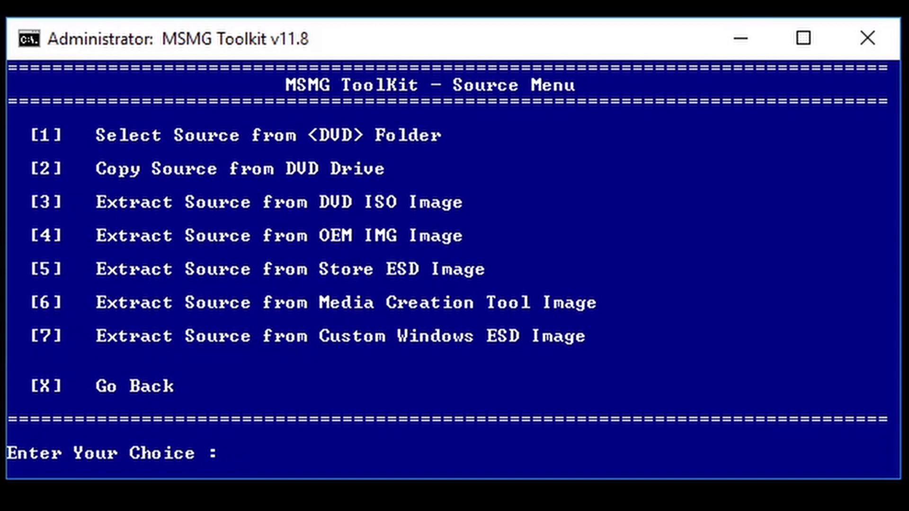
key("1")
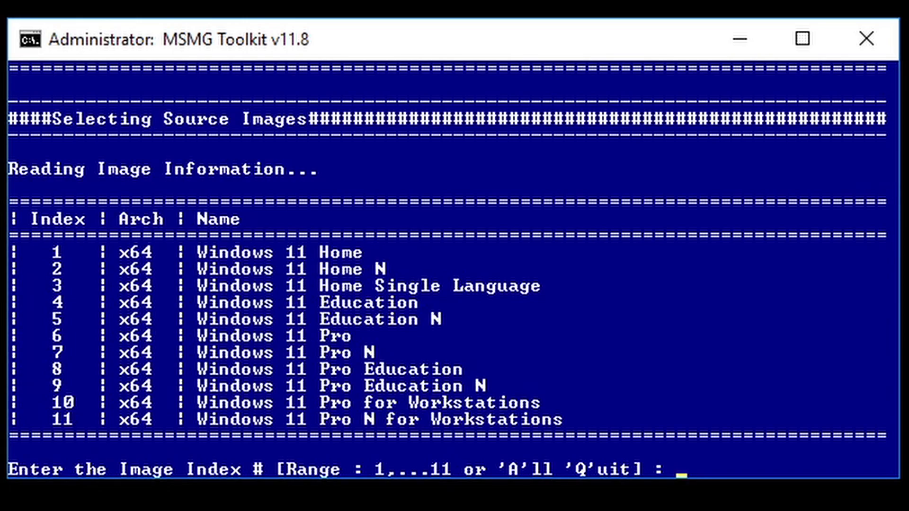
type("10")
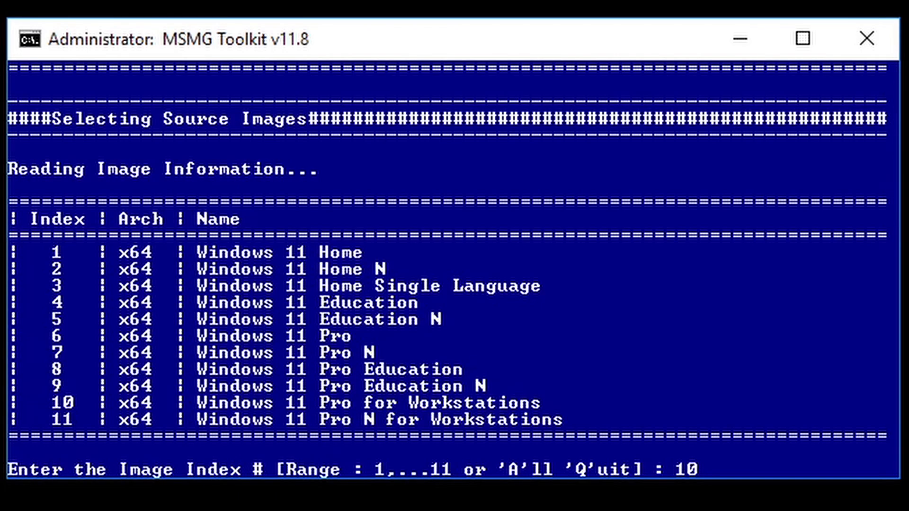
key("Return")
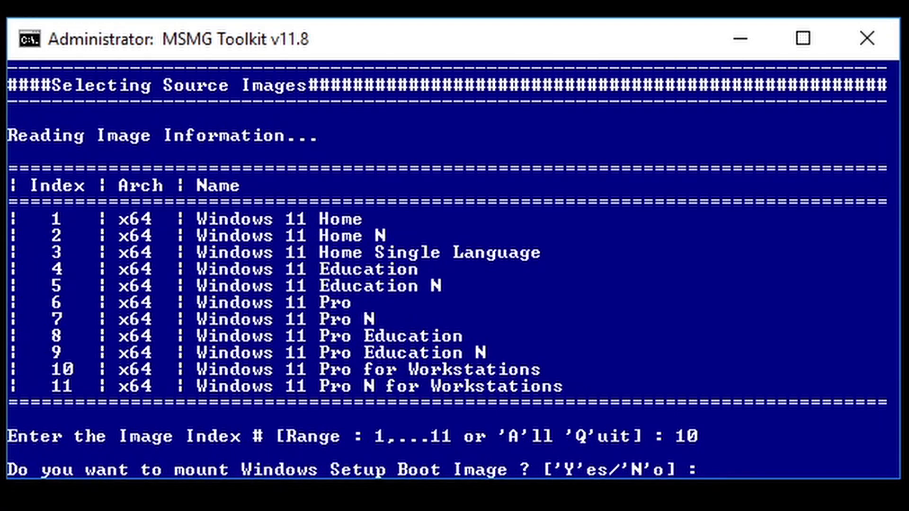
- Mount both the Windows Setup Boot Image and the Windows Recovery Image, and return to the Main Menu once mounting finishes
type("Y")
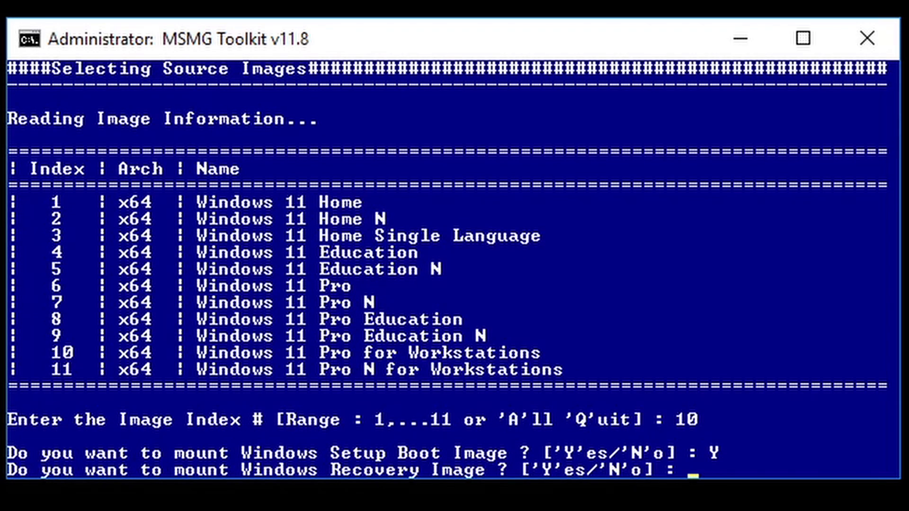
type("Y")
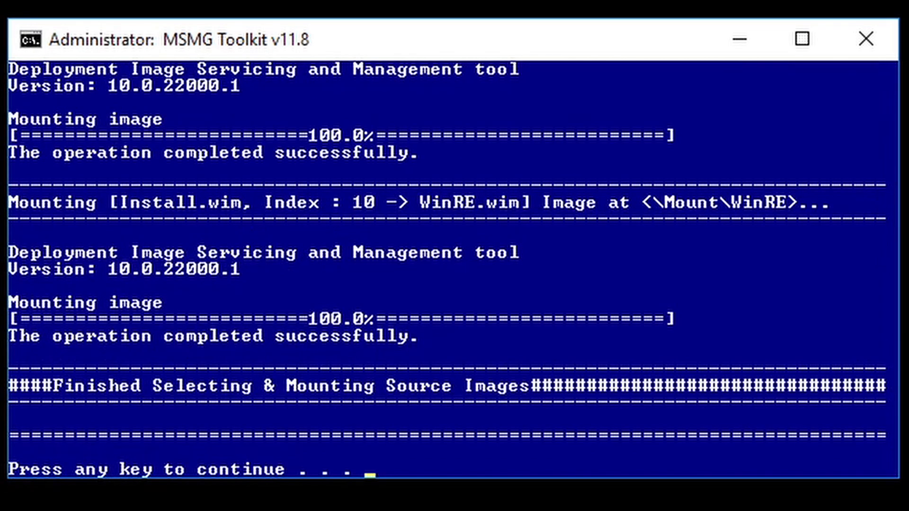
key("Return")
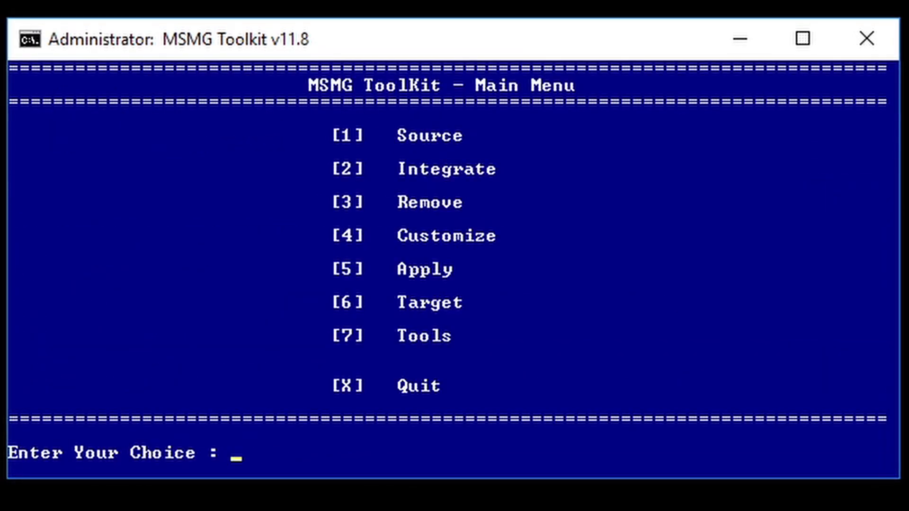
- Integrate Microsoft .NET Framework 3.5 from the Windows Features options and continue once it finishes
type("2")
key("Return")
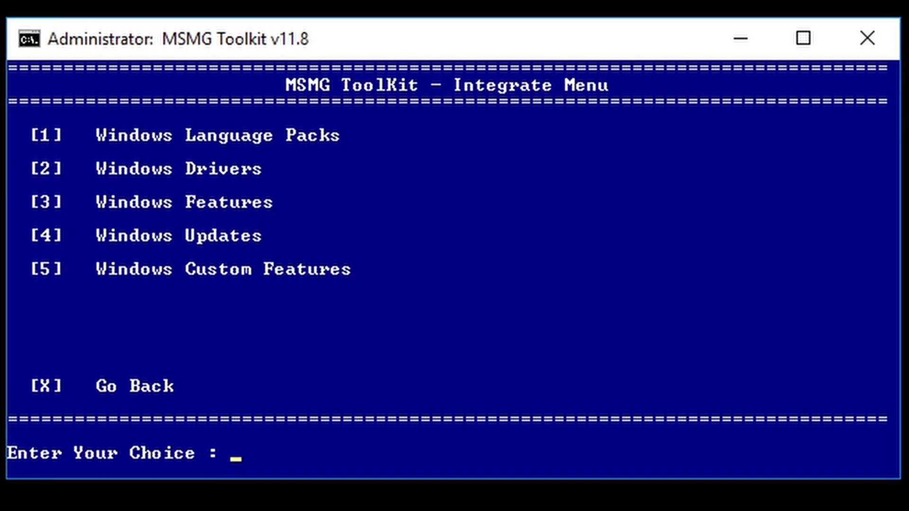
type("3")
key("Return")
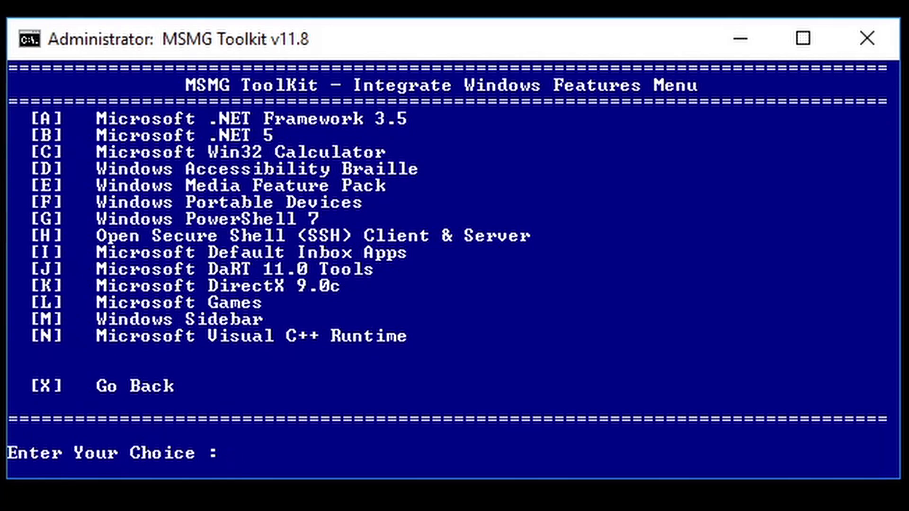
type("a")
key("Return")
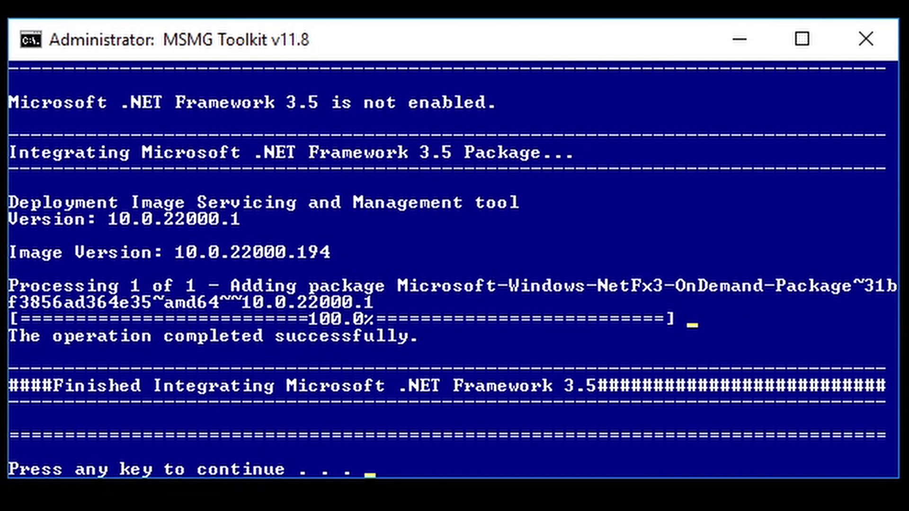
key("Return")
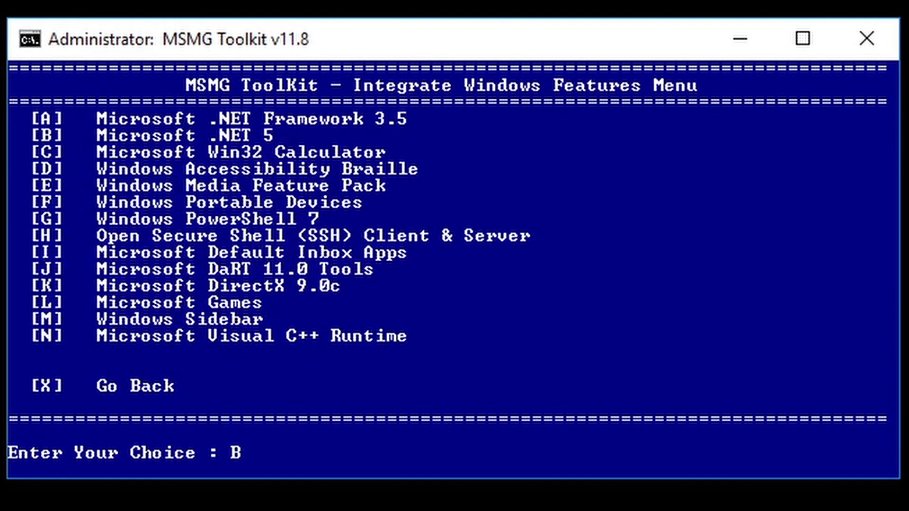
- Try to integrate Microsoft .NET 5, checking the NET5 folder under Packs on the MSMG Toolkit download site, and return to the Windows Features options
type("b")
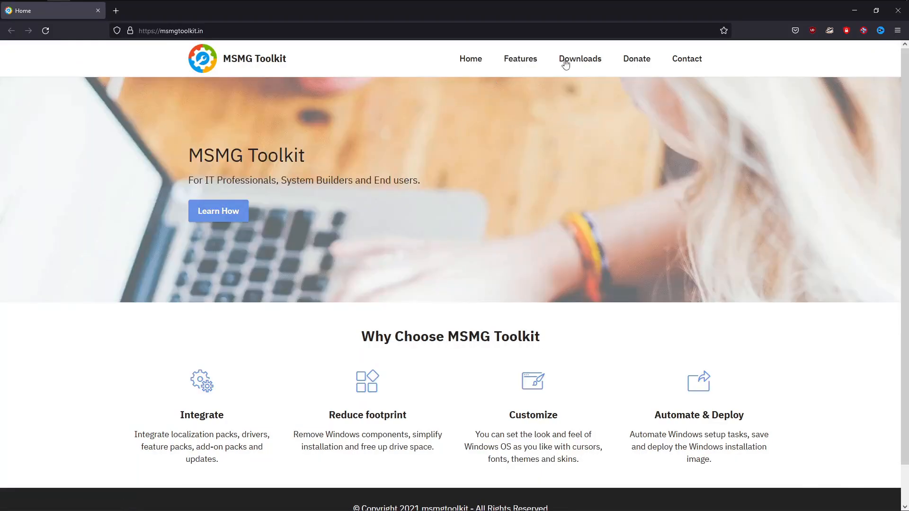
left_click(578, 60)
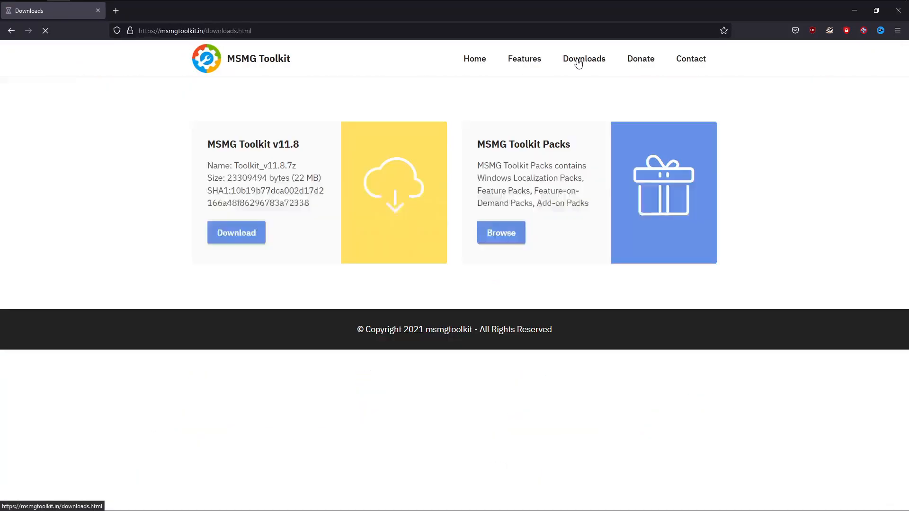
left_click(501, 242)
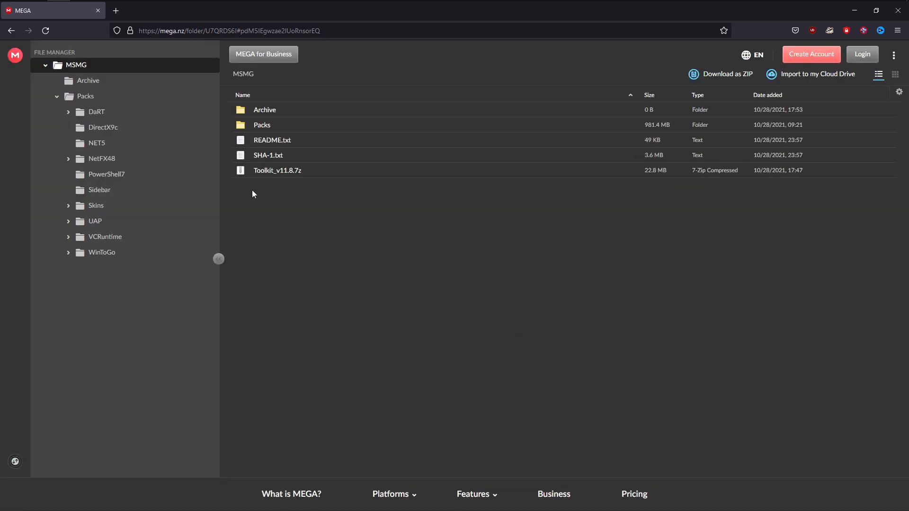
left_click(260, 125)
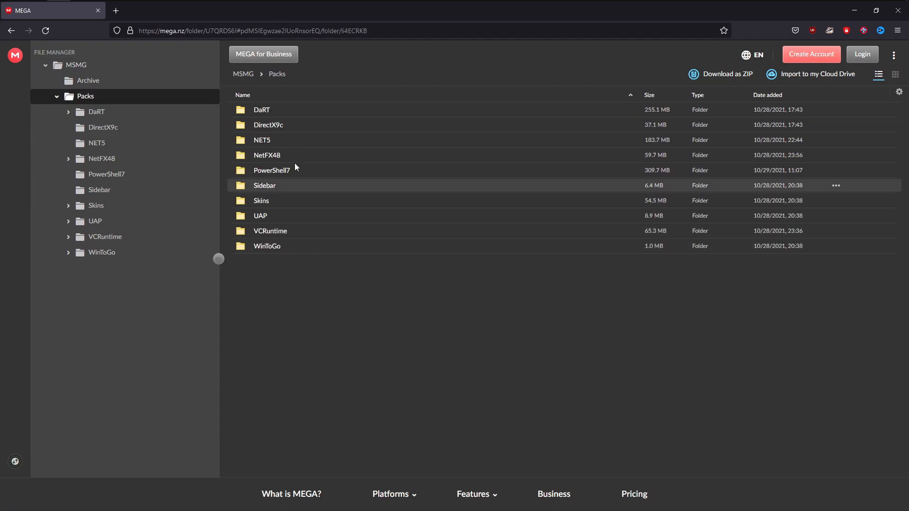
left_click(291, 141)
double_click(291, 139)
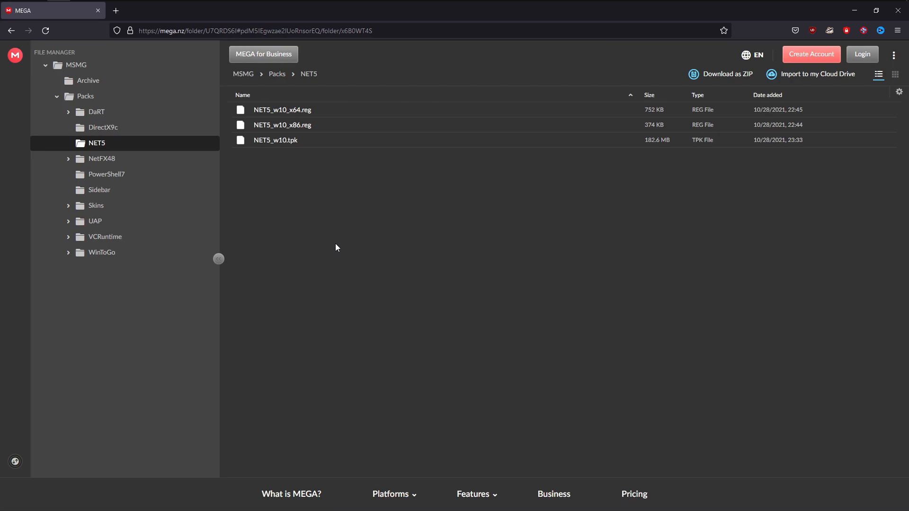
key("alt")
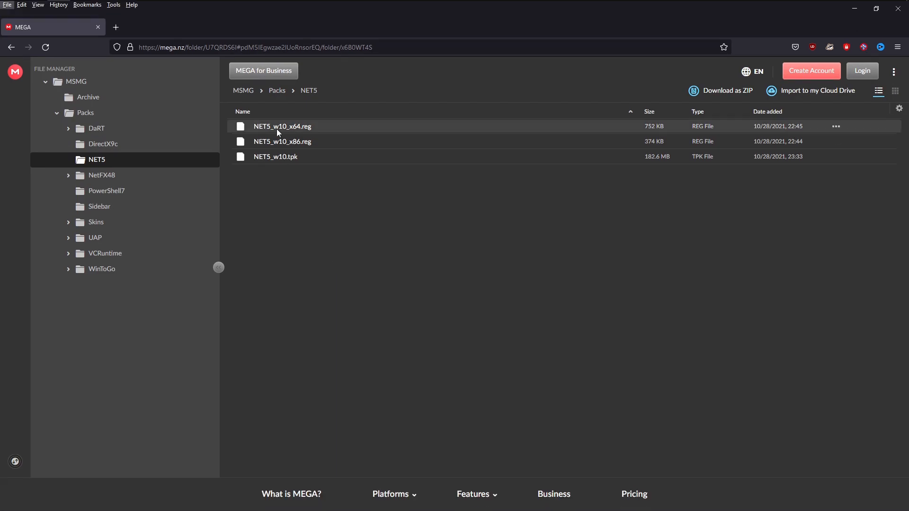
key("alt+Tab")
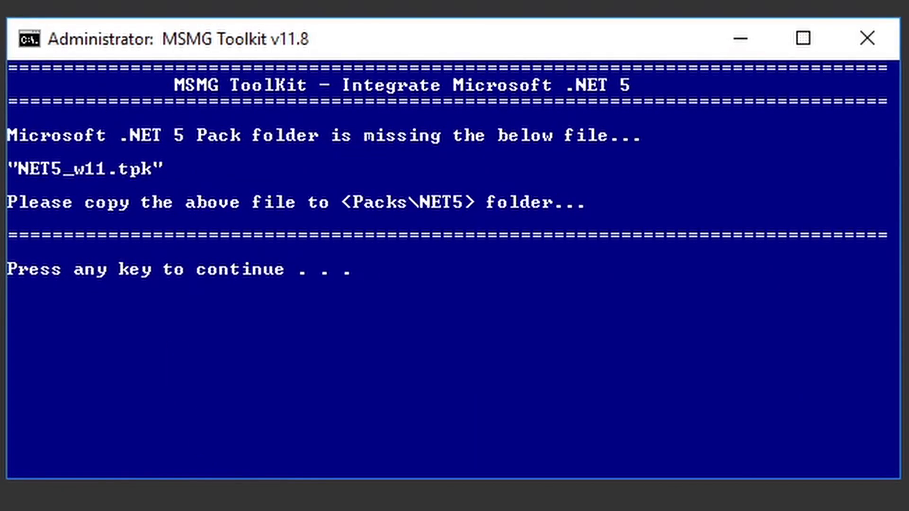
key("Return")
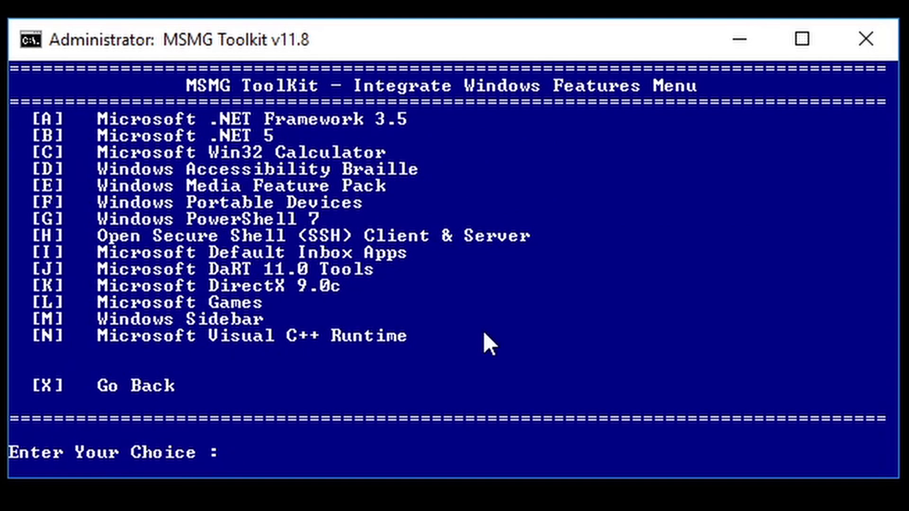
- Leave the Windows Features options, check the Windows Updates integration warning and decline to continue
type("x")
key("Return")
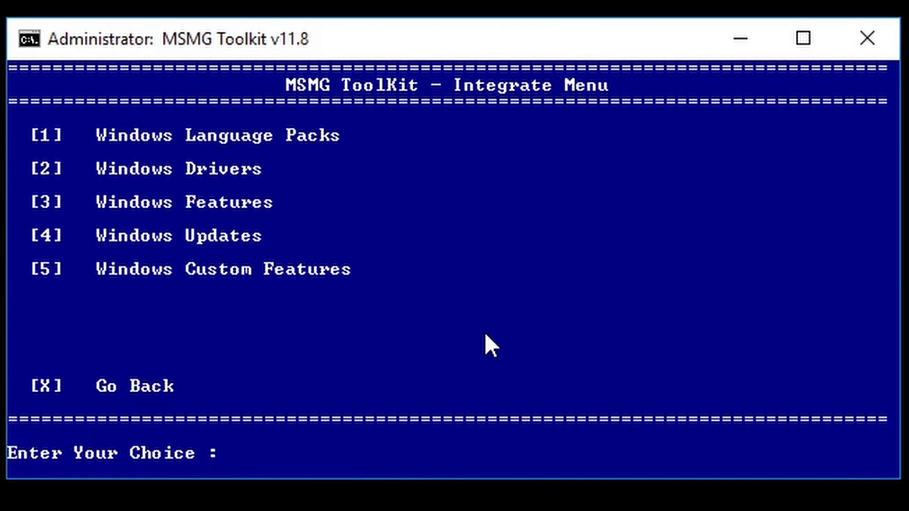
type("4")
key("Return")
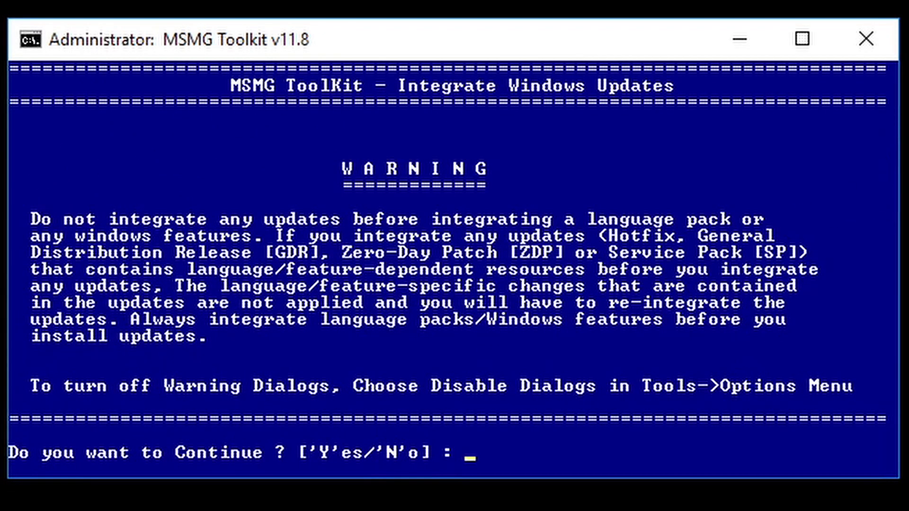
type("N")
key("Return")
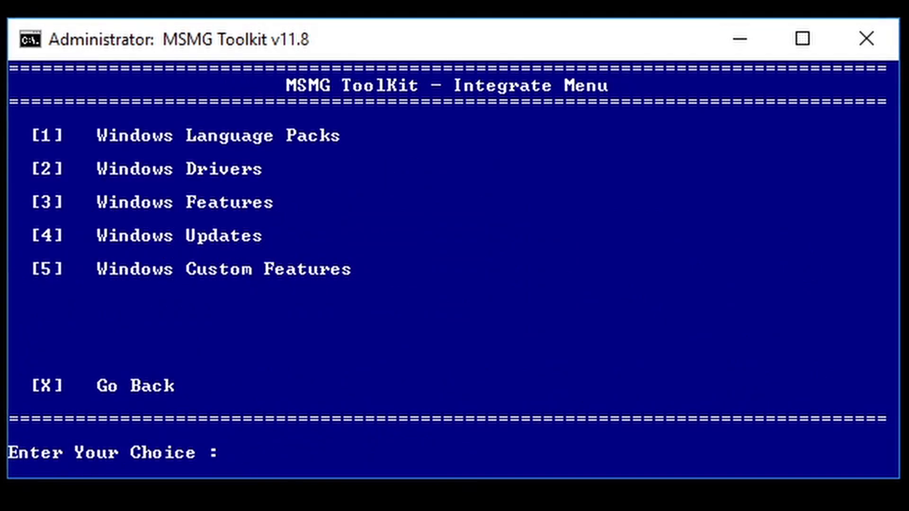
- Accept the Windows Custom Features warning, review the available custom features and return to the Main Menu
type("5")
key("Return")
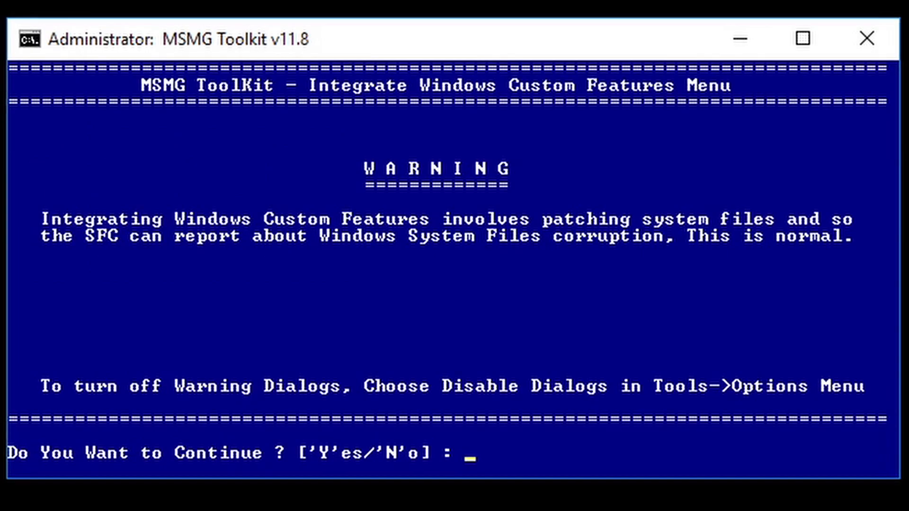
type("y")
key("Return")
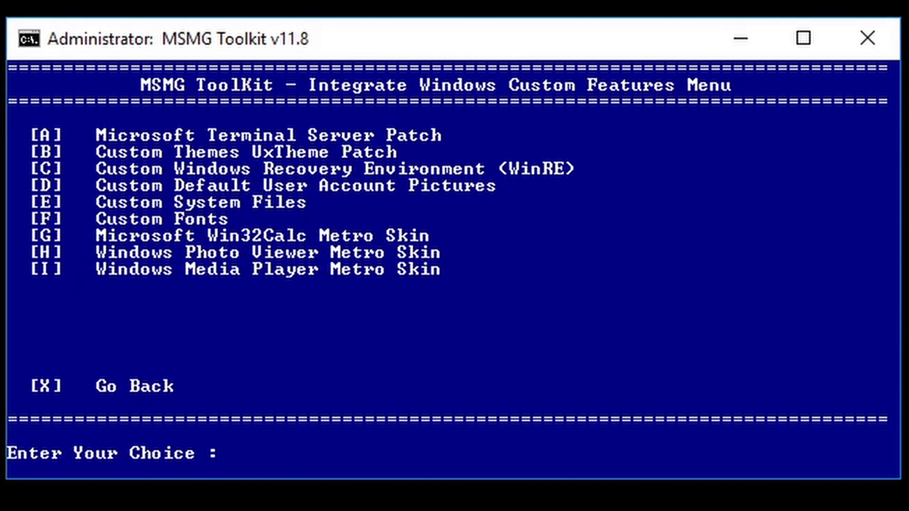
type("x")
key("Return")
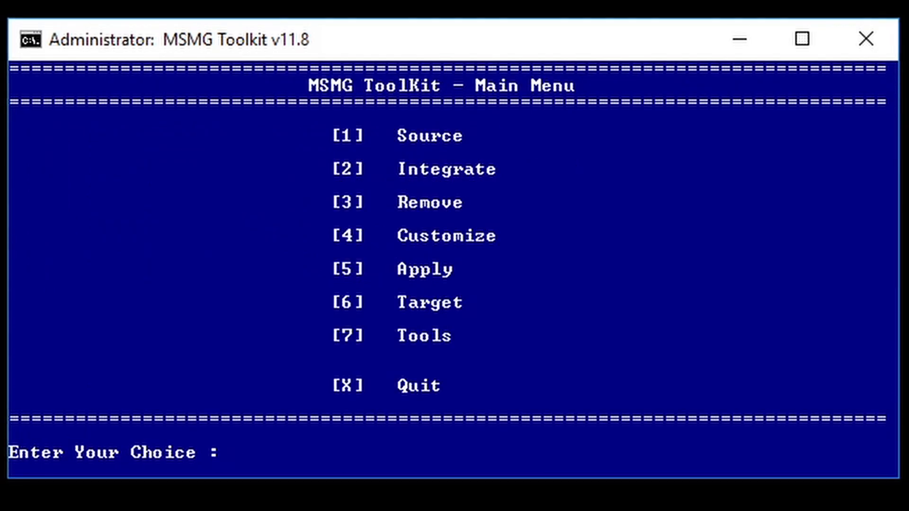
- Mark Edge Chromium Browser for removal among the Internet components and return to the component categories
type("3")
key("Return")
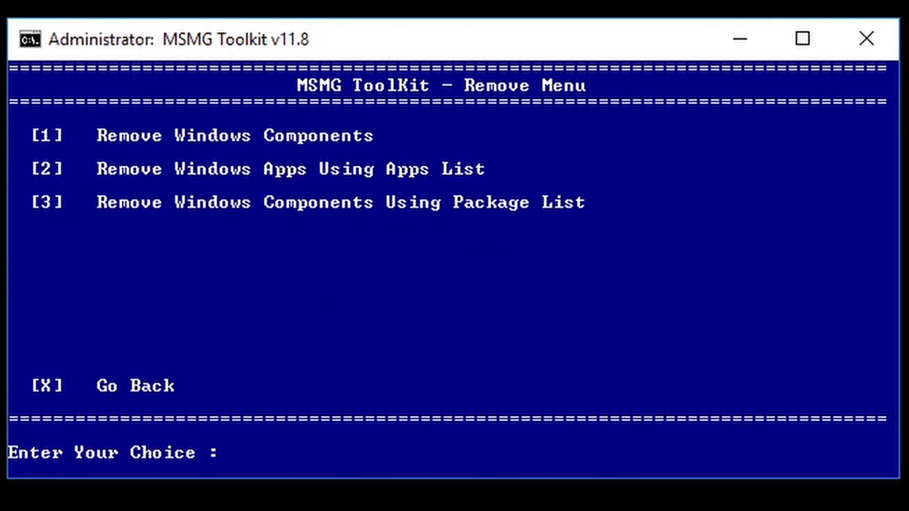
type("1")
key("Return")
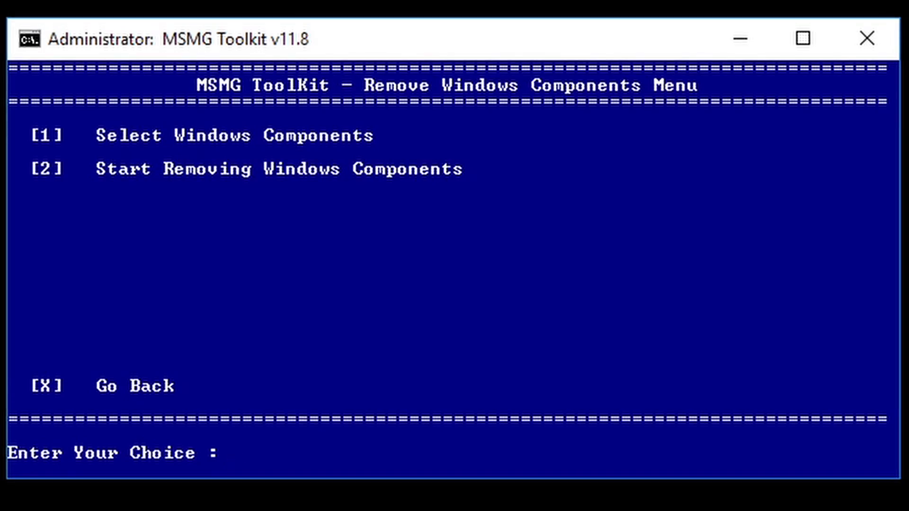
type("1")
key("Return")
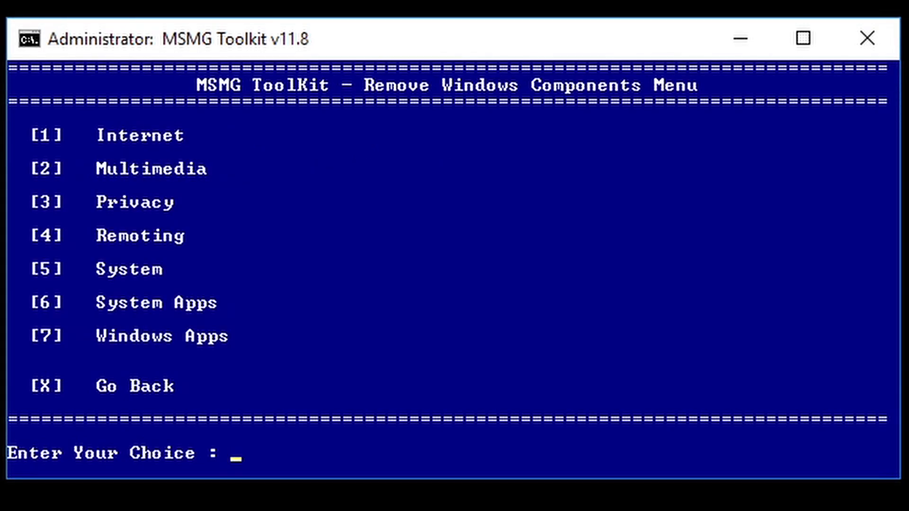
type("1")
key("Return")
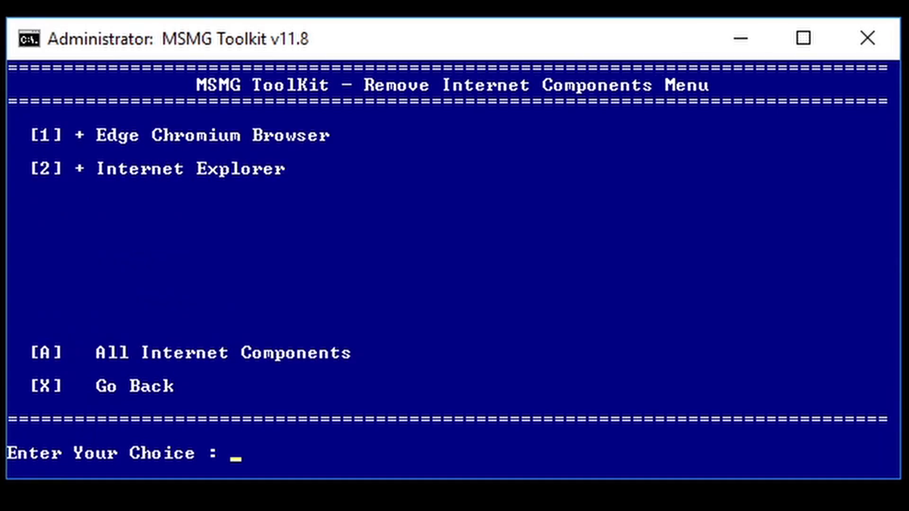
type("1")
key("Return")
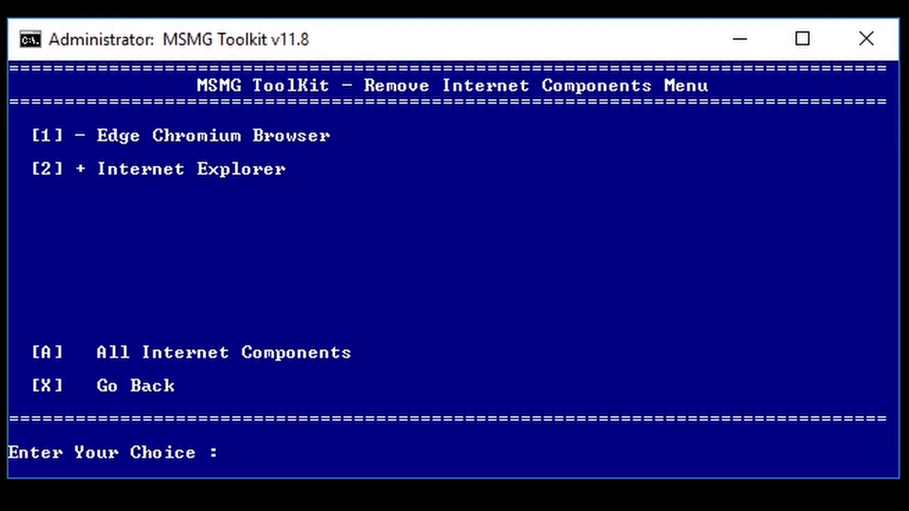
type("x")
key("Return")
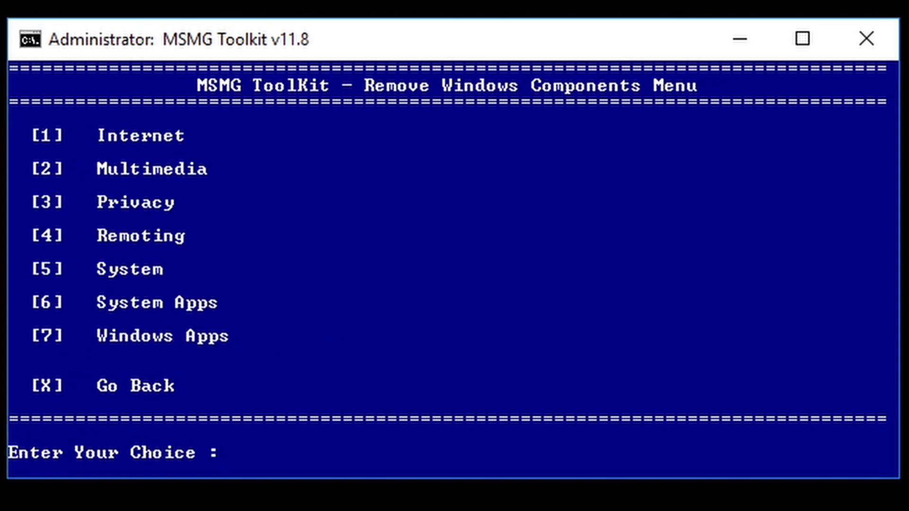
- Mark First Logon Animation, Game Explorer and Speech Recognition for removal among the Multimedia components and return to the component categories
type("2")
key("Return")
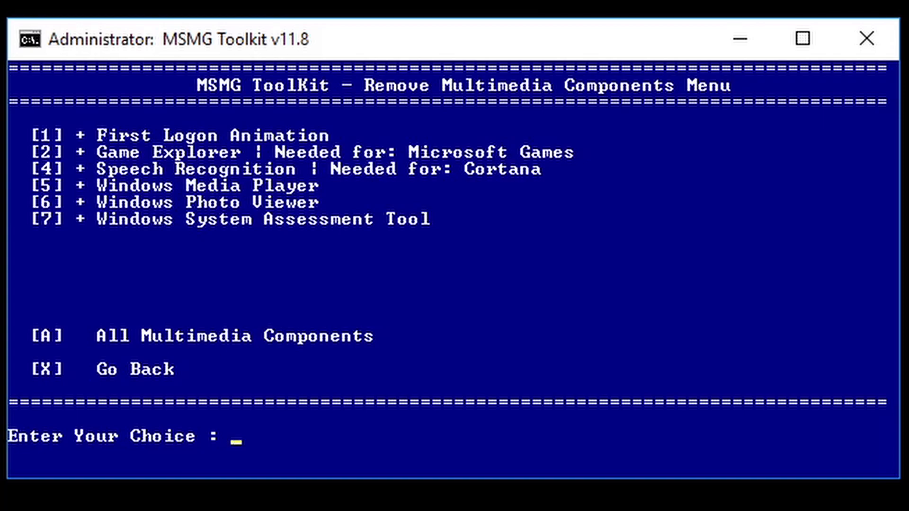
type("1")
key("Return")
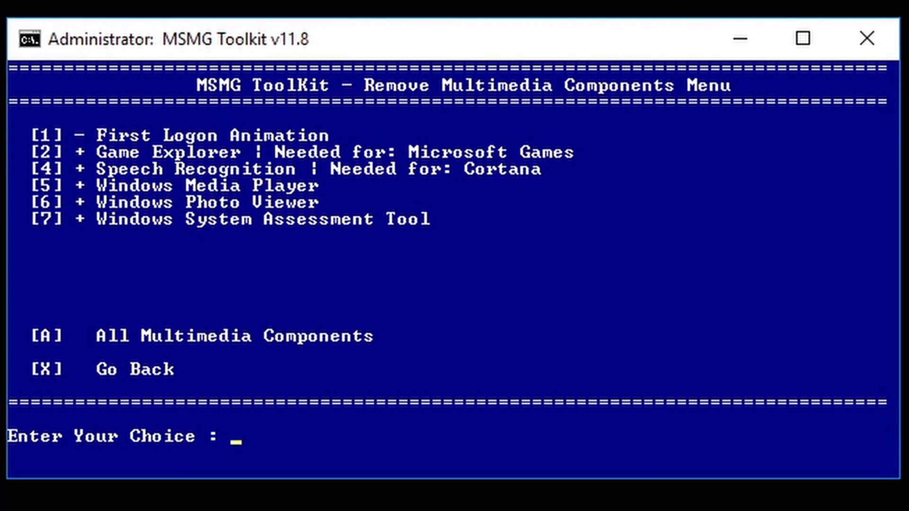
type("2")
key("Return")
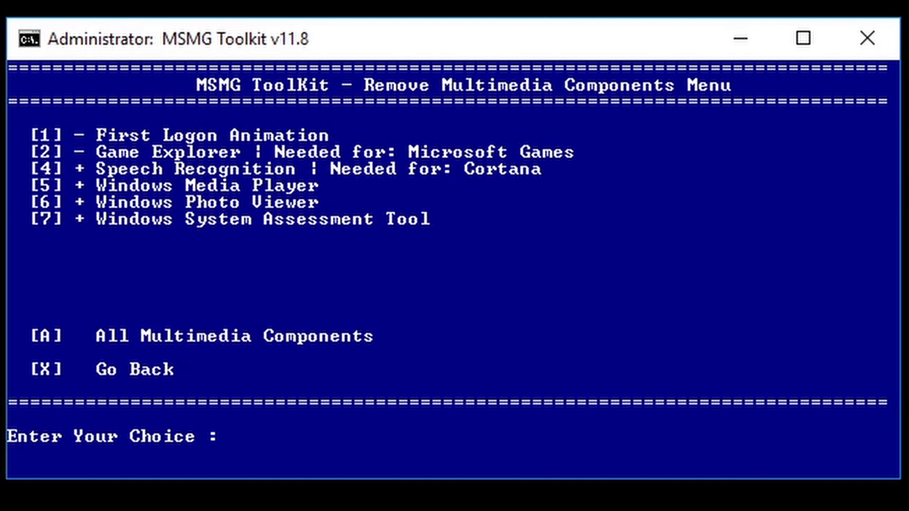
type("4")
key("Return")
type("x")
key("Return")
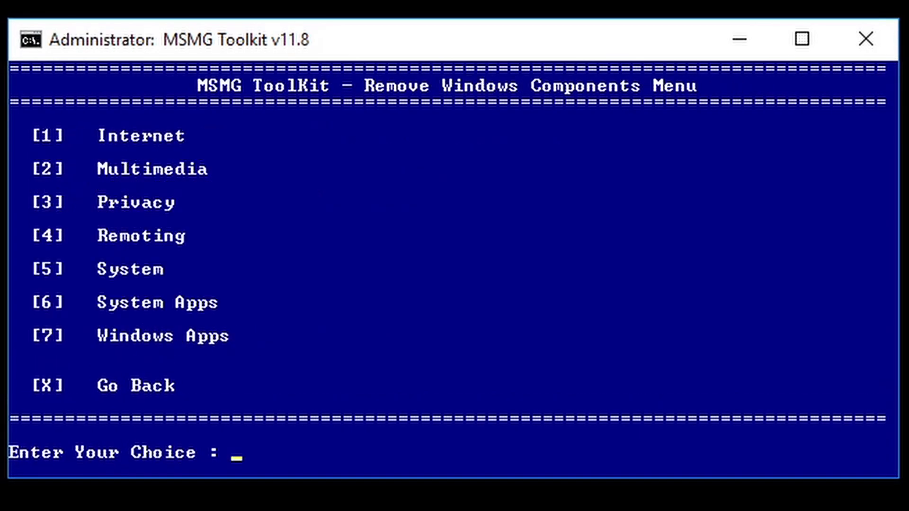
- Mark Assigned Access, Customer Experience Improvement Program (CEIP) and Face Recognition for removal among the Privacy components
type("3")
key("Return")
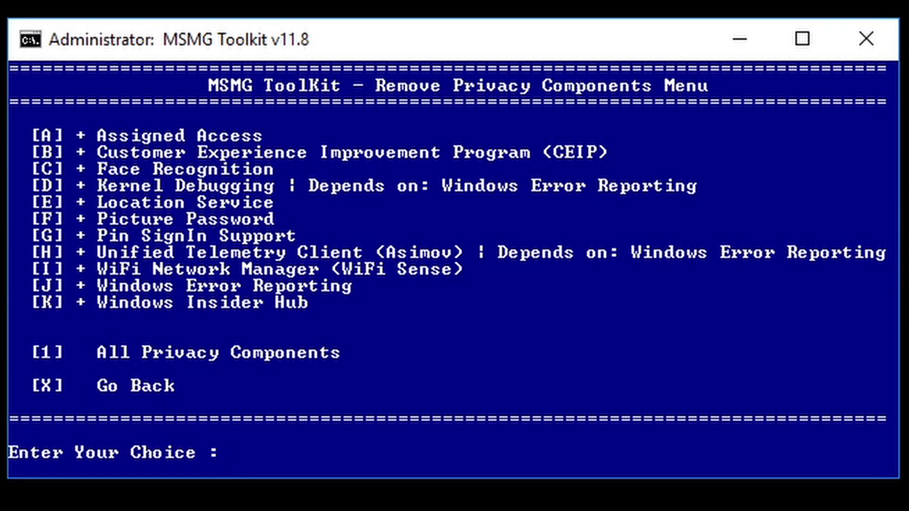
type("A")
key("Return")
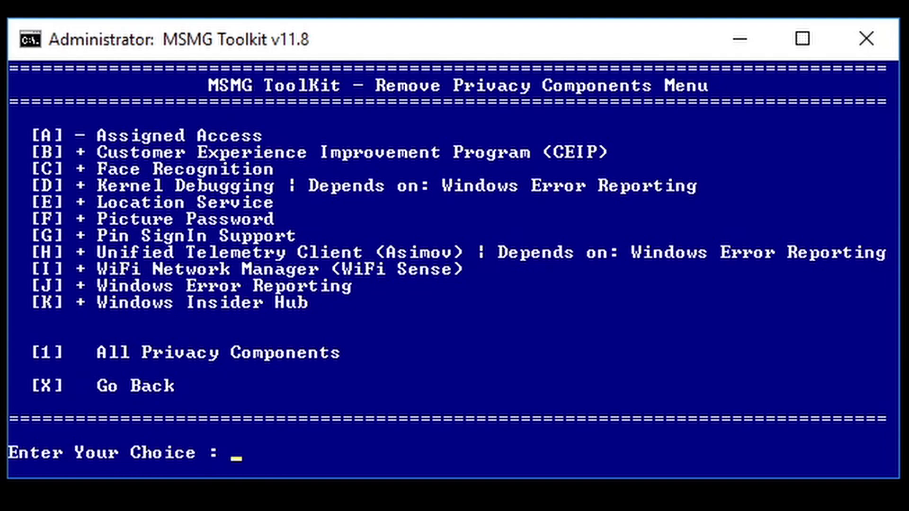
type("B")
key("Return")
type("C")
key("Return")
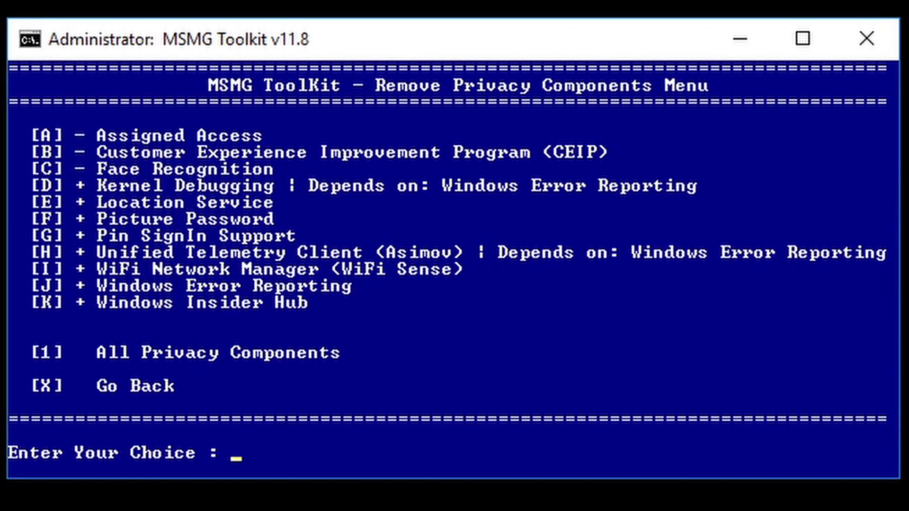
- Mark Kernel Debugging, Location Service, Picture Password and Pin SignIn Support for removal among the Privacy components
type("D")
key("Return")
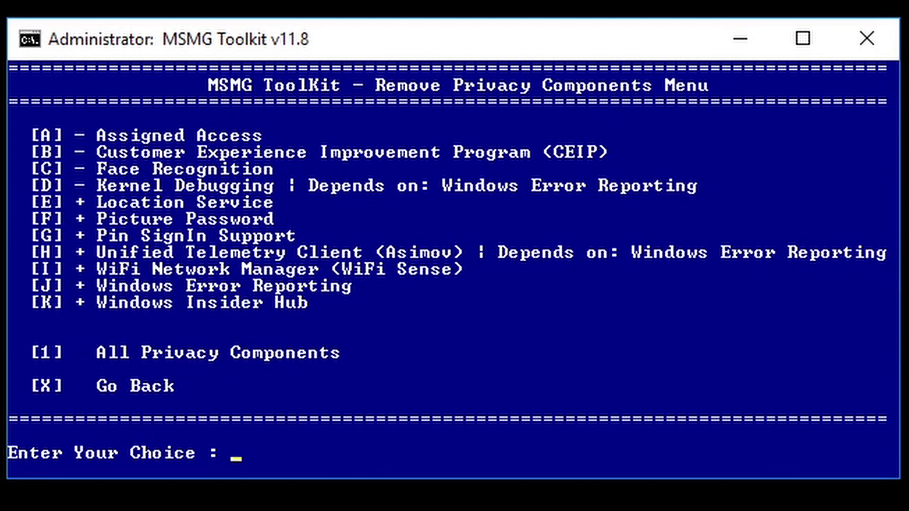
type("E")
key("Return")
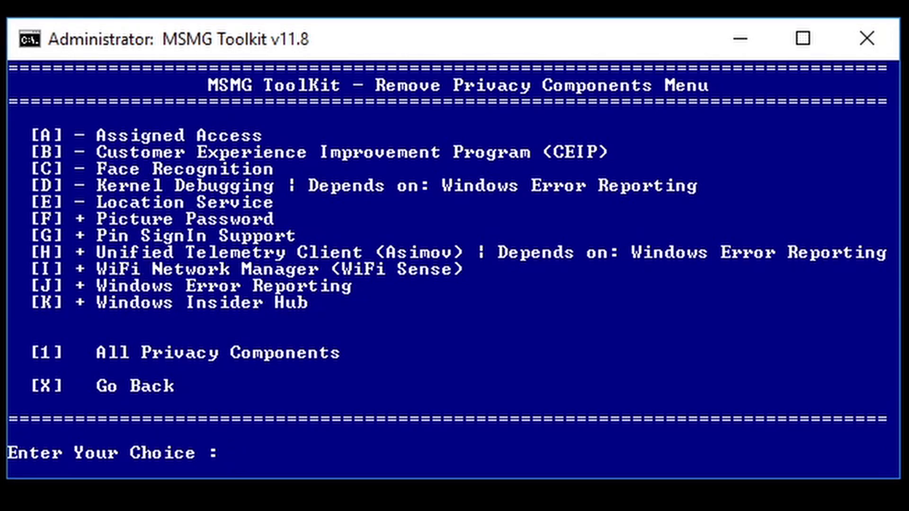
type("F")
key("Return")
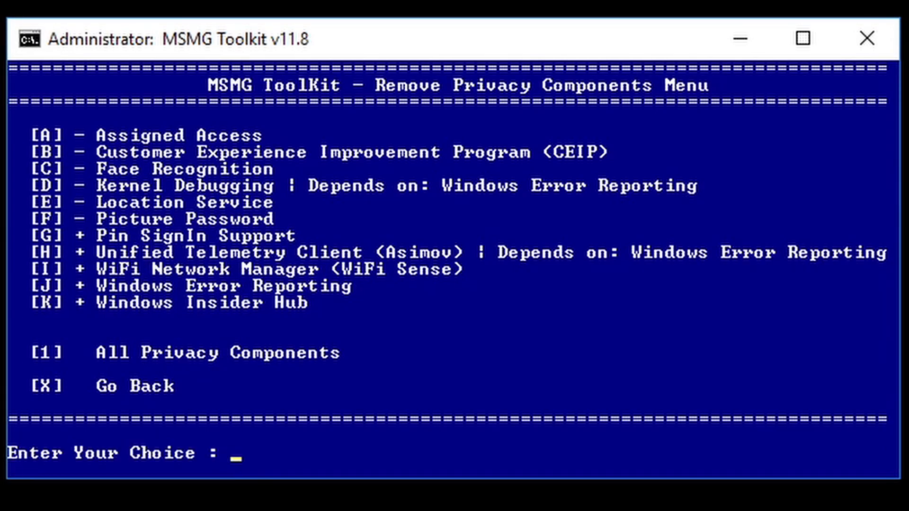
type("G")
key("Return")
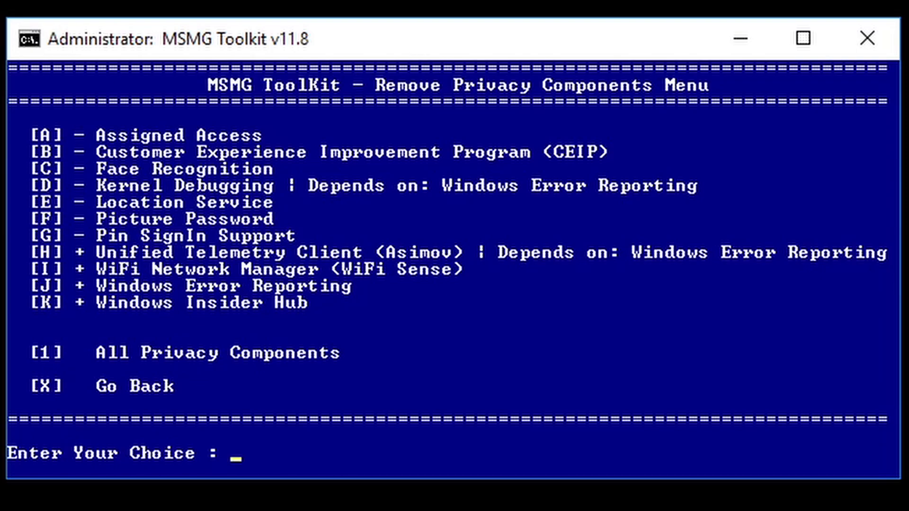
- Mark Unified Telemetry Client (Asimov), Windows Error Reporting and Windows Insider Hub for removal among the Privacy components and return to the component categories
type("H")
key("Return")
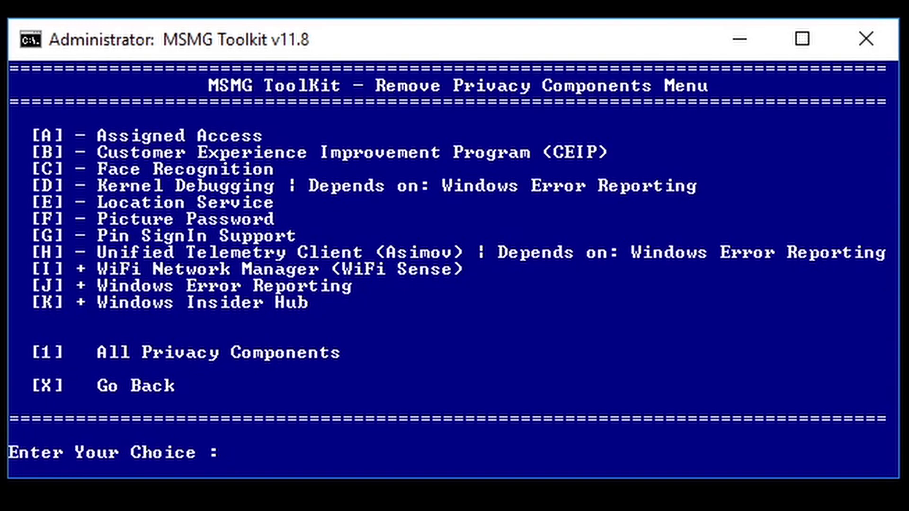
type("J")
key("Return")
type("K")
key("Return")
type("X")
key("Return")
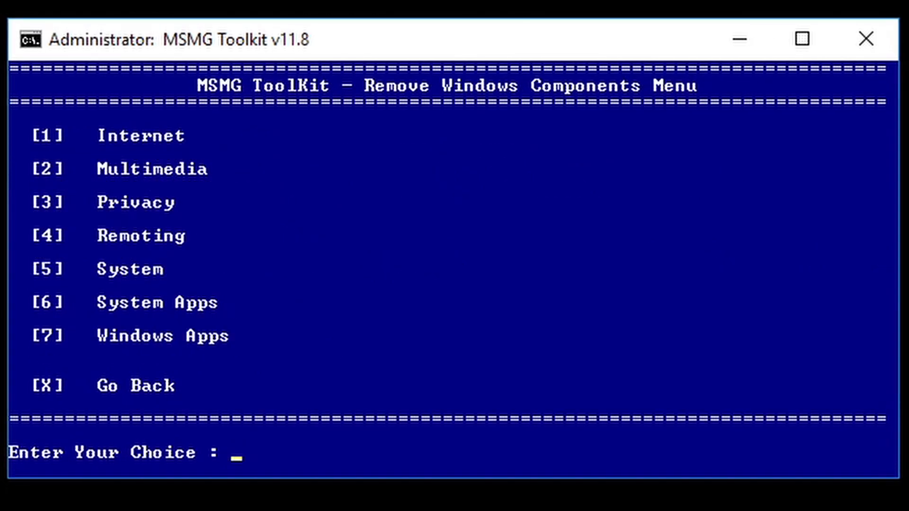
- Mark all Remoting components for removal and return to the component categories
type("4")
key("Return")
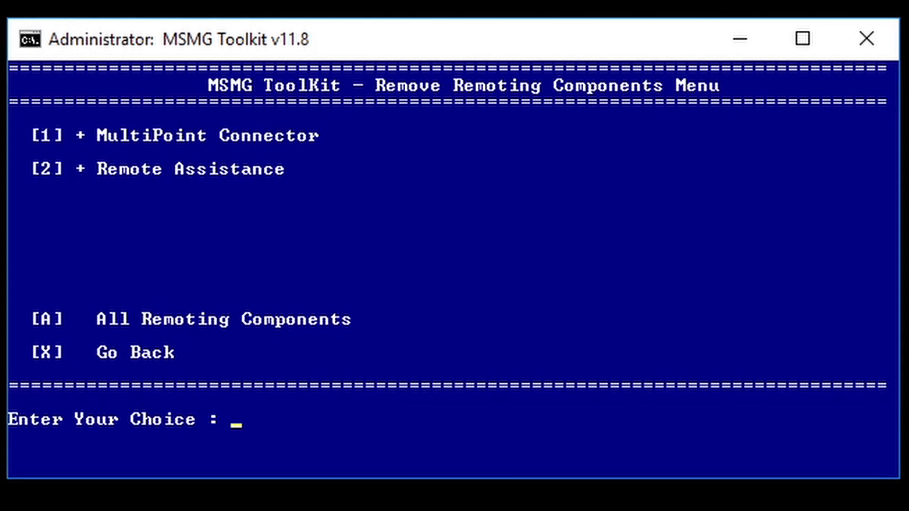
type("A")
key("Return")
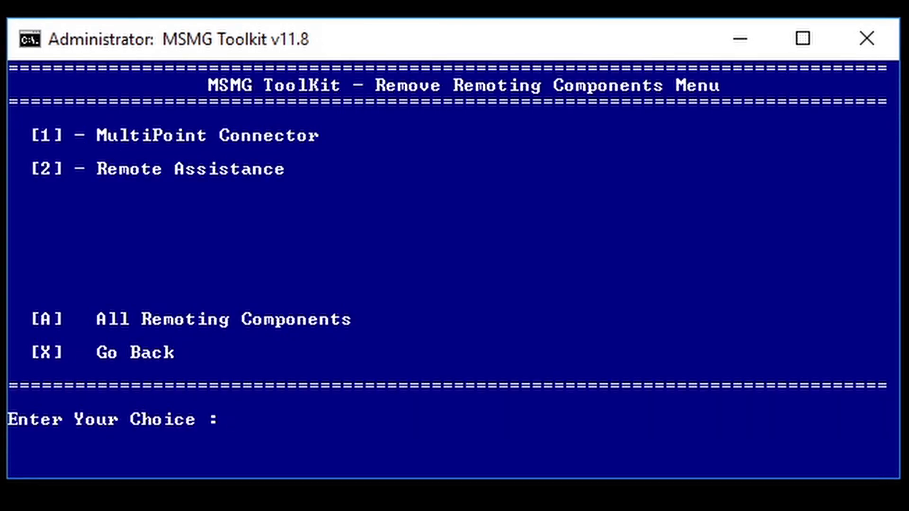
type("X")
key("Return")
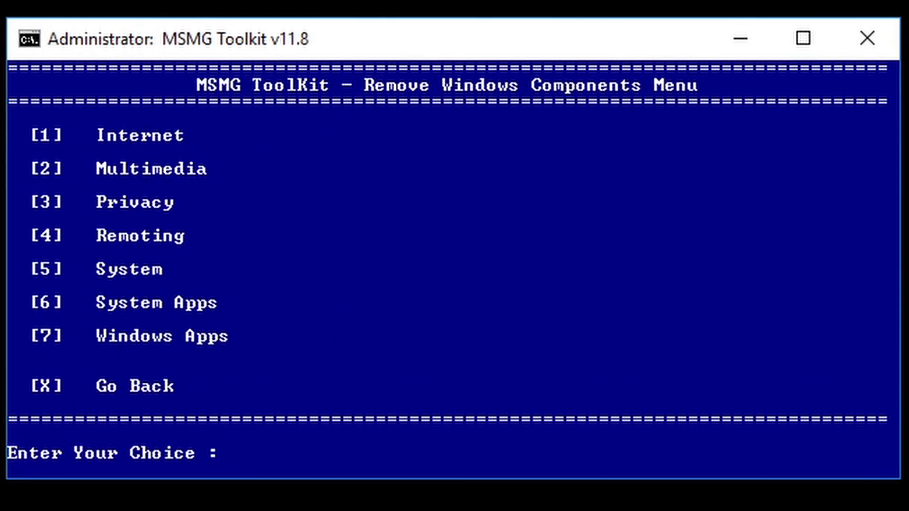
- Mark Device Lockdown (Embedded Experience) and Ease of Access Themes for removal among the System components
type("5")
key("Return")
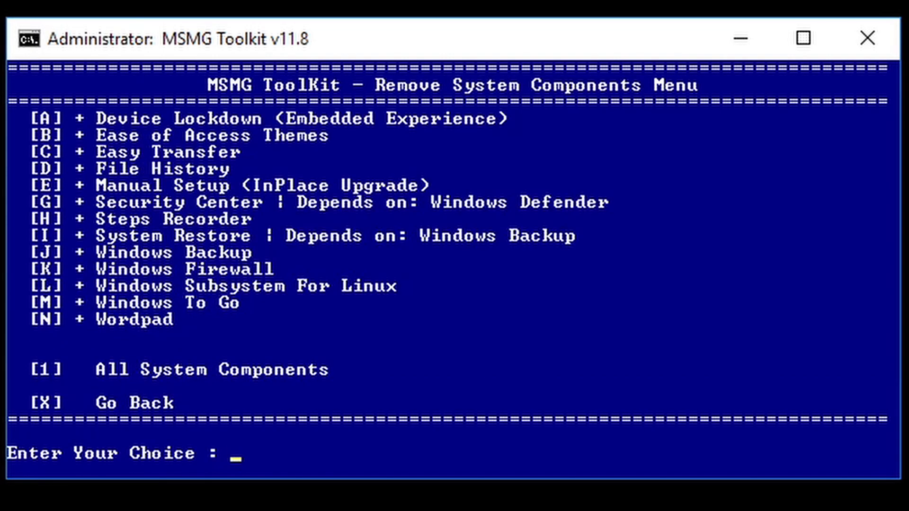
type("A")
key("Return")
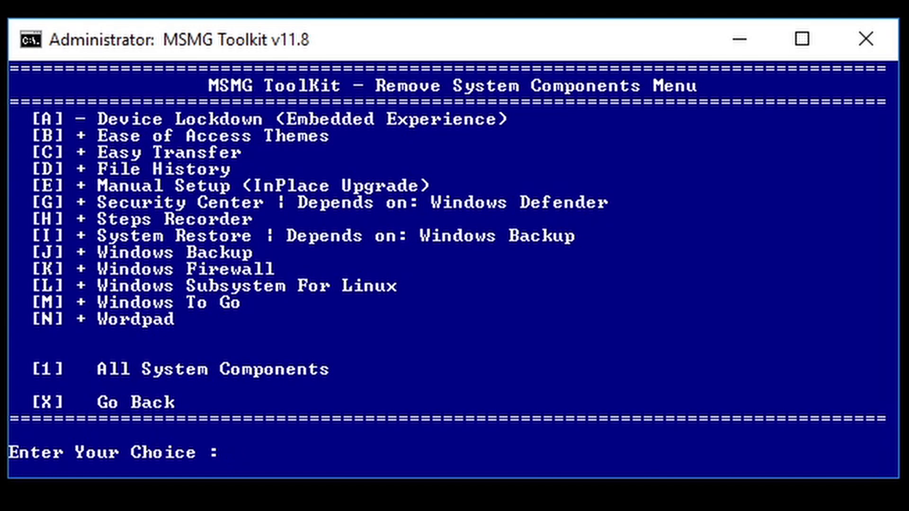
type("B")
key("Return")
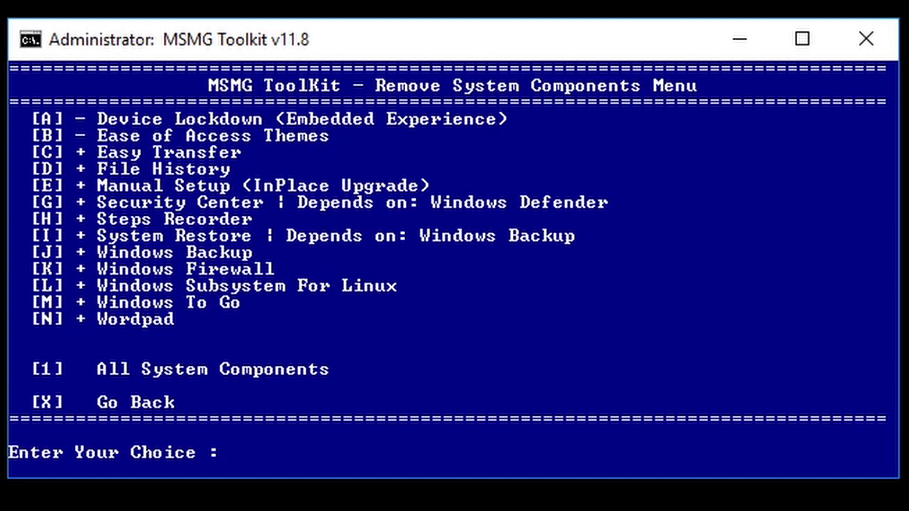
- Mark Easy Transfer, File History and Manual Setup (InPlace Upgrade) for removal among the System components
type("C")
key("Return")
type("D")
key("Return")
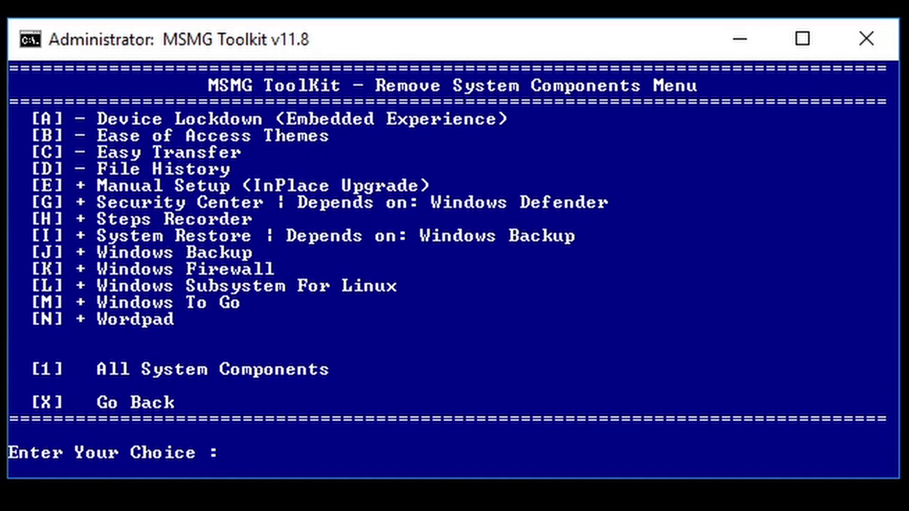
type("E")
key("Return")
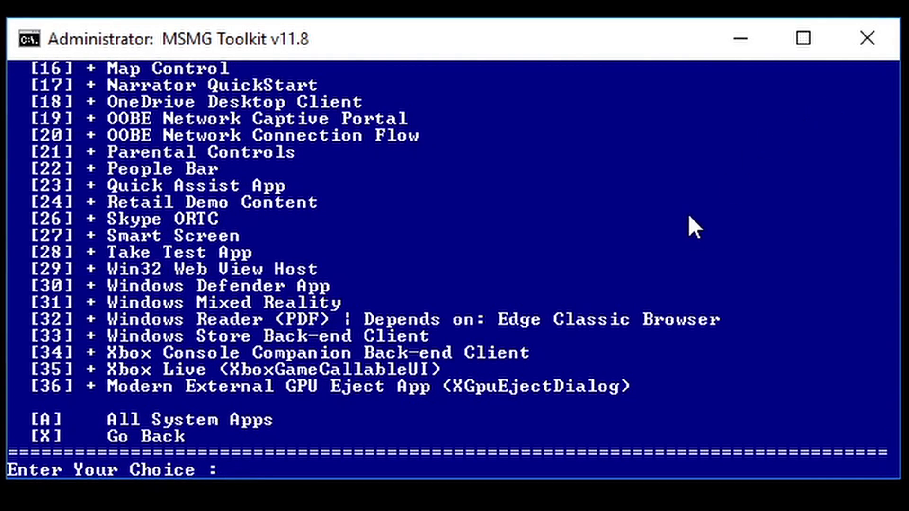
- Maximize the toolkit window and mark Windows Hello Setup, Calling Shell App and Capture Picker for removal among the System Apps
left_click(803, 38)
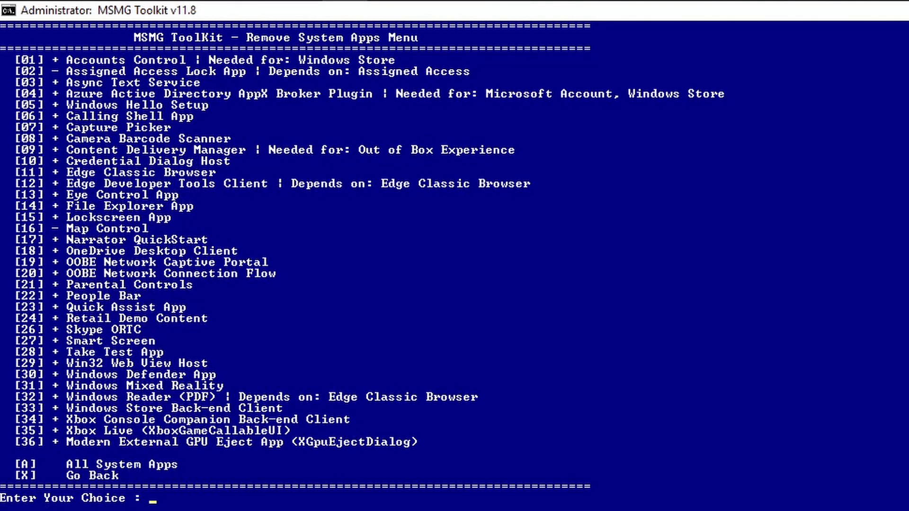
type("05")
key("Return")
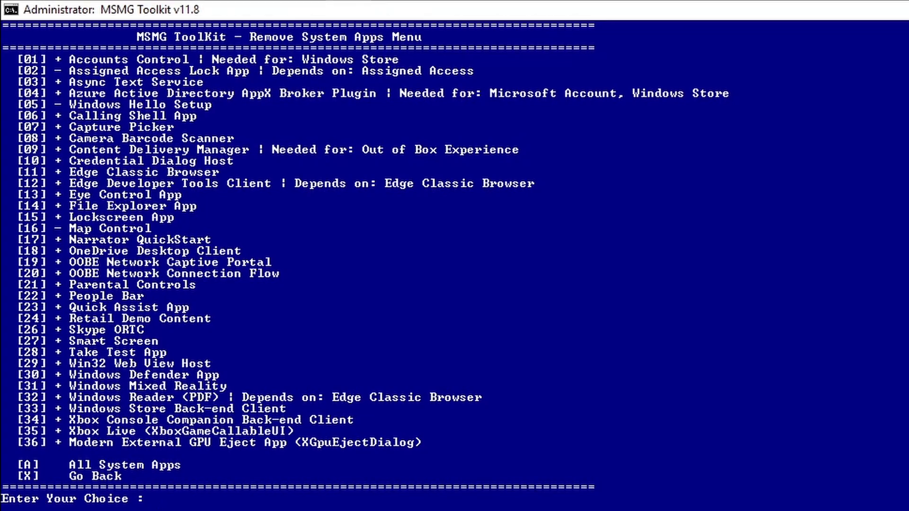
type("06")
key("Return")
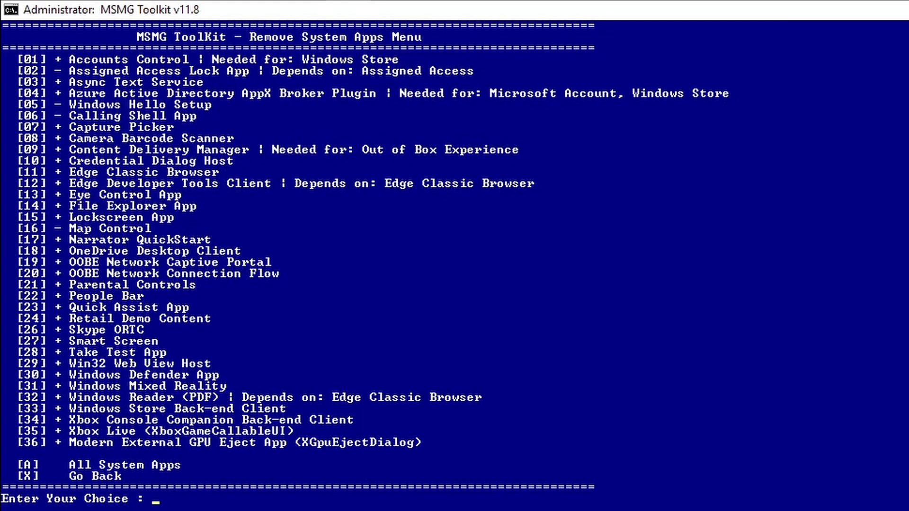
type("07")
key("Return")
- Mark Camera Barcode Scanner, Content Delivery Manager and Credential Dialog Host for removal among the System Apps
type("08")
key("Return")
type("09")
key("Return")
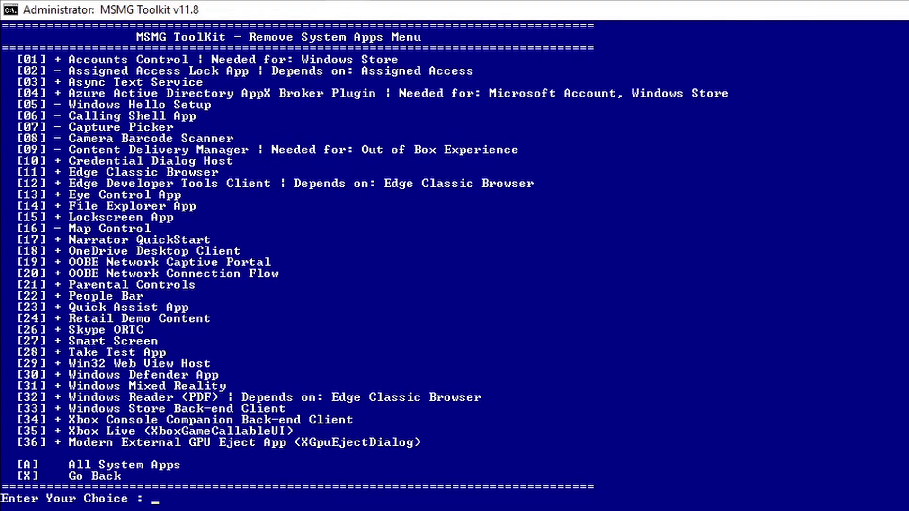
type("10")
key("Return")
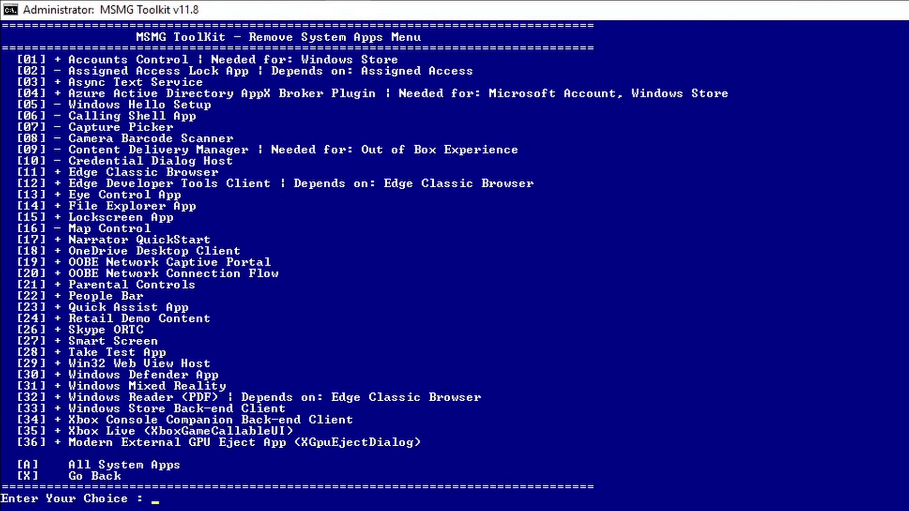
- Mark Edge Classic Browser, Edge Developer Tools Client and Eye Control App for removal among the System Apps
type("11")
key("Return")
type("12")
key("Return")
type("11")
key("Return")
type("13")
key("Return")
- Mark Lockscreen App, Narrator QuickStart and OneDrive Desktop Client for removal among the System Apps
type("14")
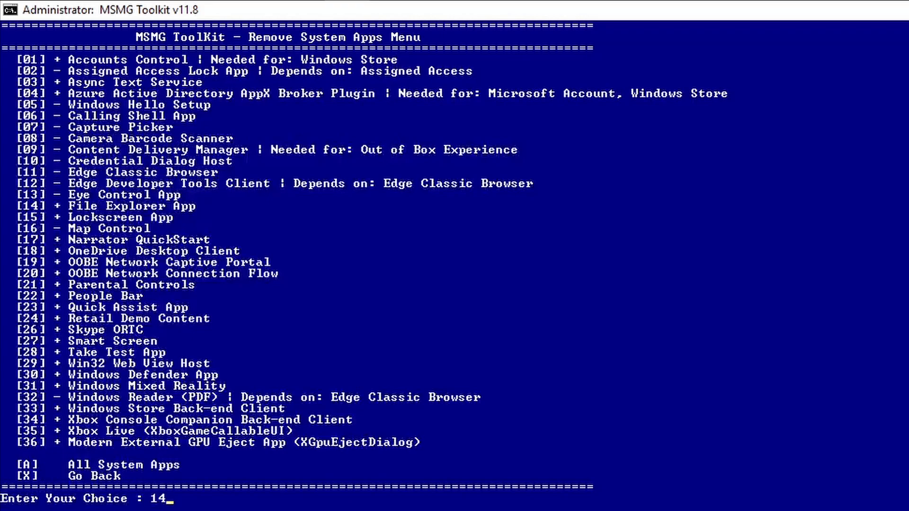
key("BackSpace")
type("5")
key("Return")
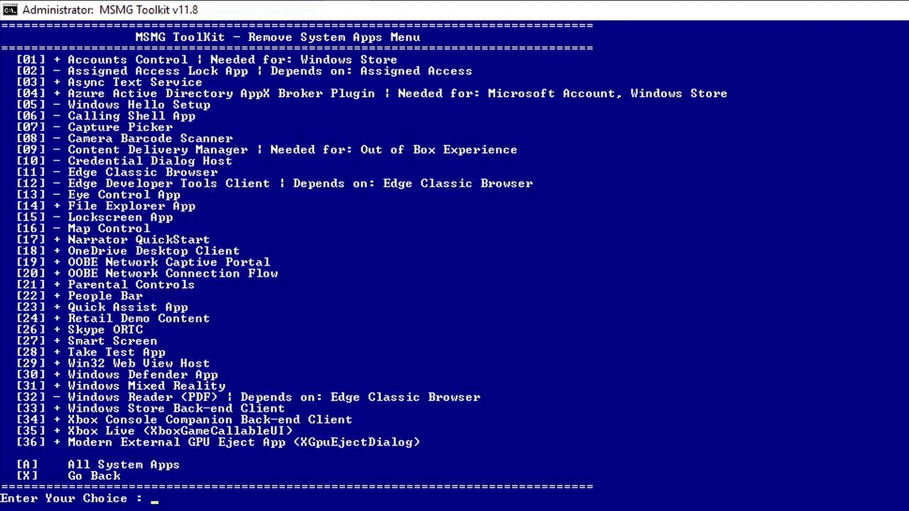
type("17")
key("Return")
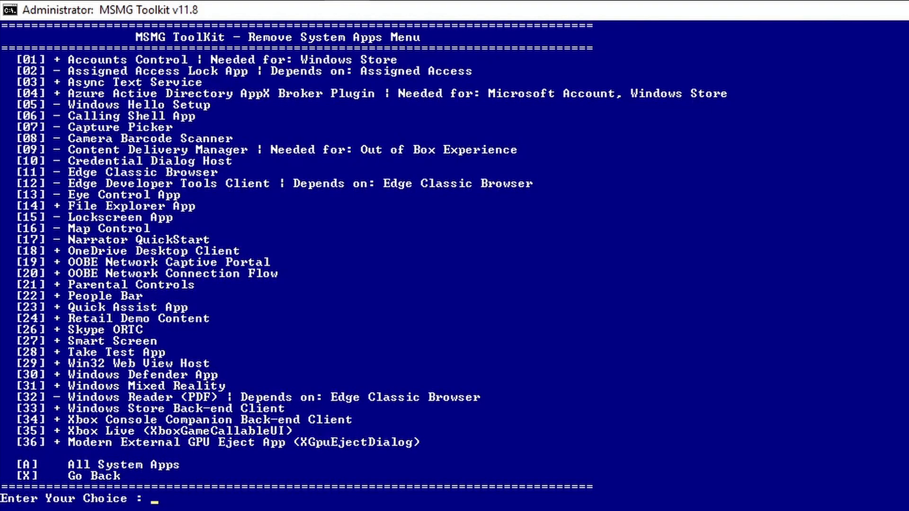
type("18")
key("Return")
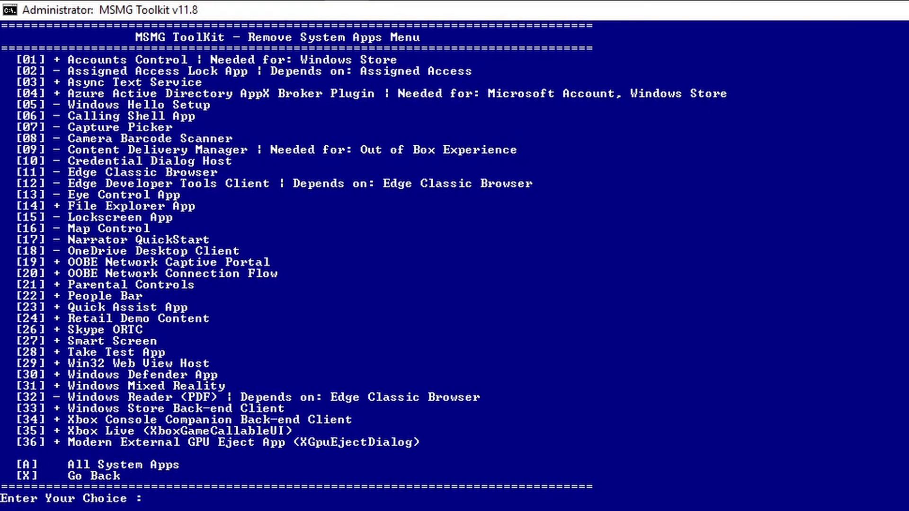
- Mark Parental Controls, People Bar, Quick Assist App and Retail Demo Content for removal among the System Apps
type("21")
key("Return")
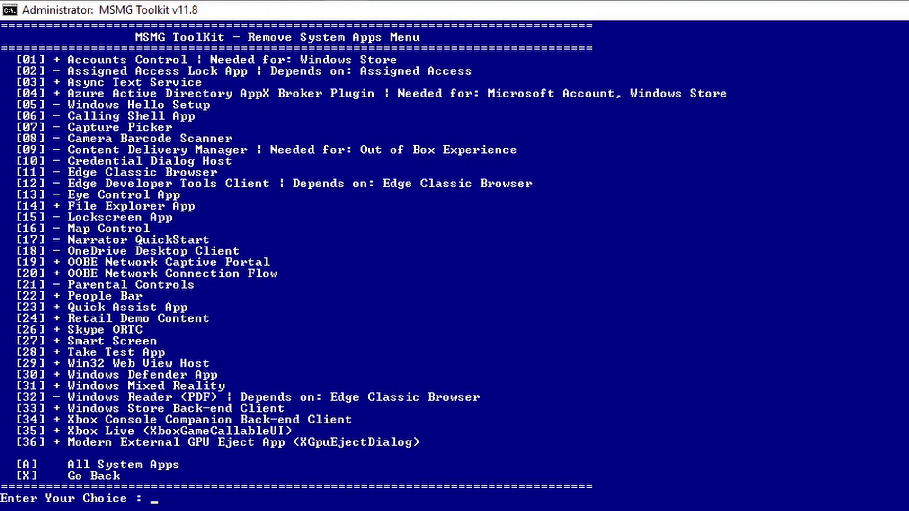
type("22")
key("Return")
type("23")
key("Return")
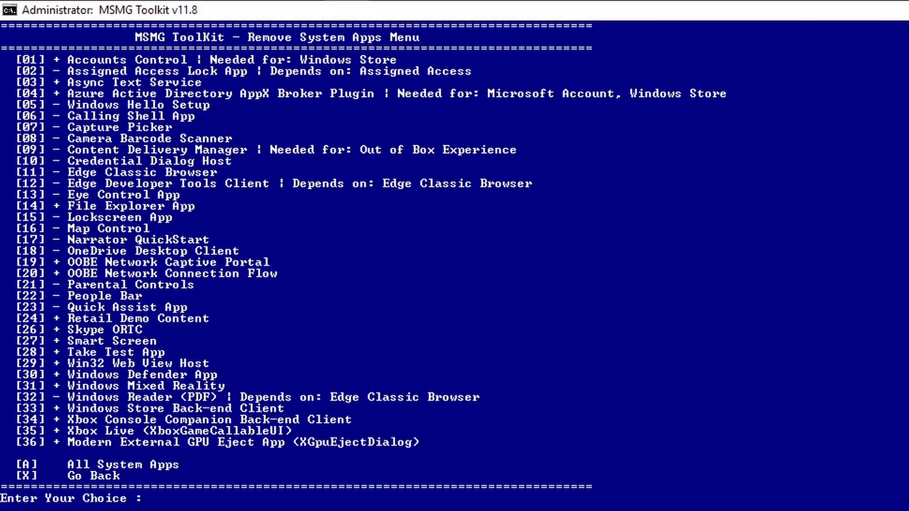
type("24")
key("Return")
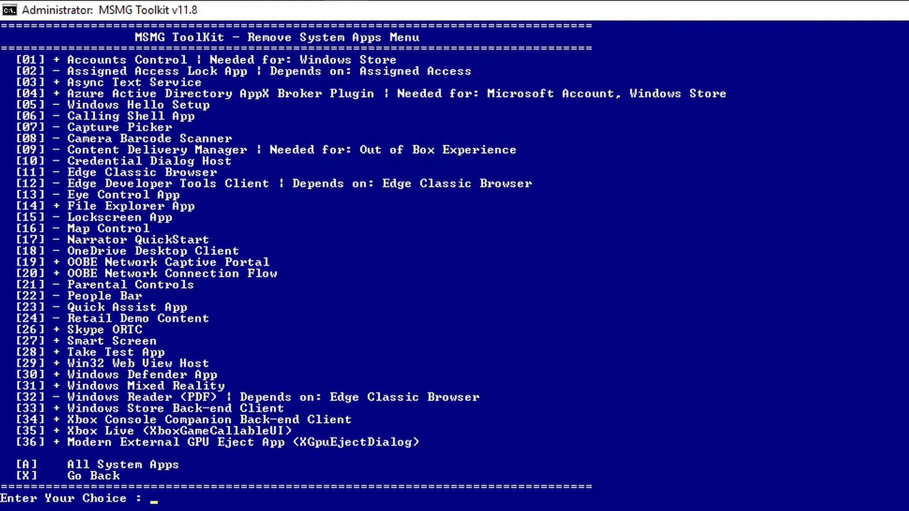
- Mark Skype ORTC, Smart Screen, Take Test App and Windows Mixed Reality for removal among the System Apps
type("26")
key("Return")
type("27")
key("Return")
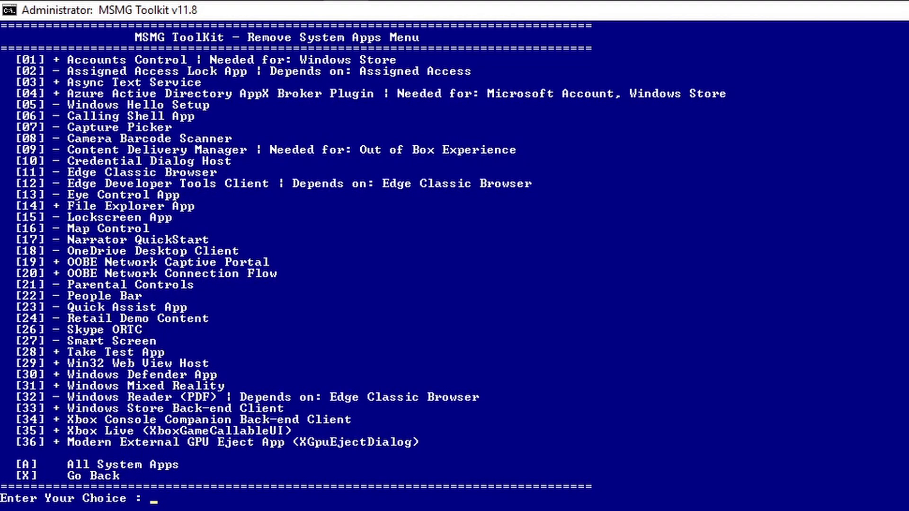
type("28")
key("Return")
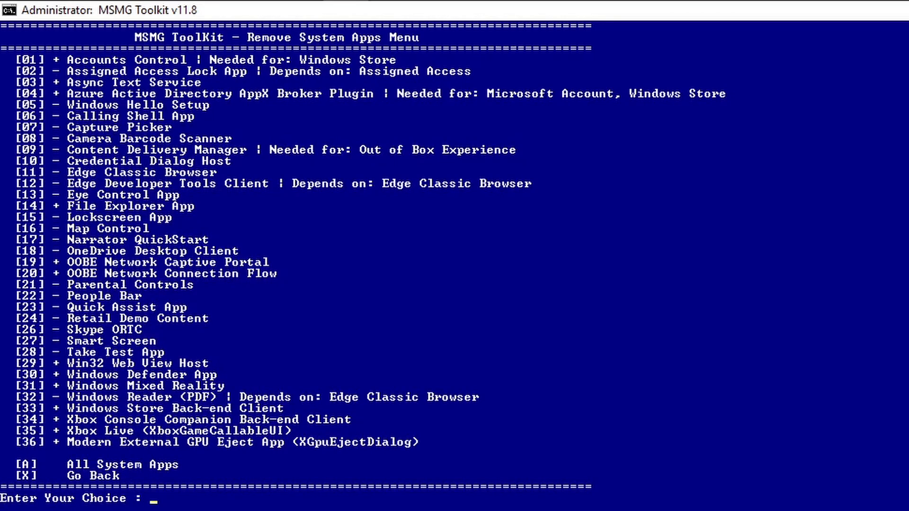
type("31")
key("Return")
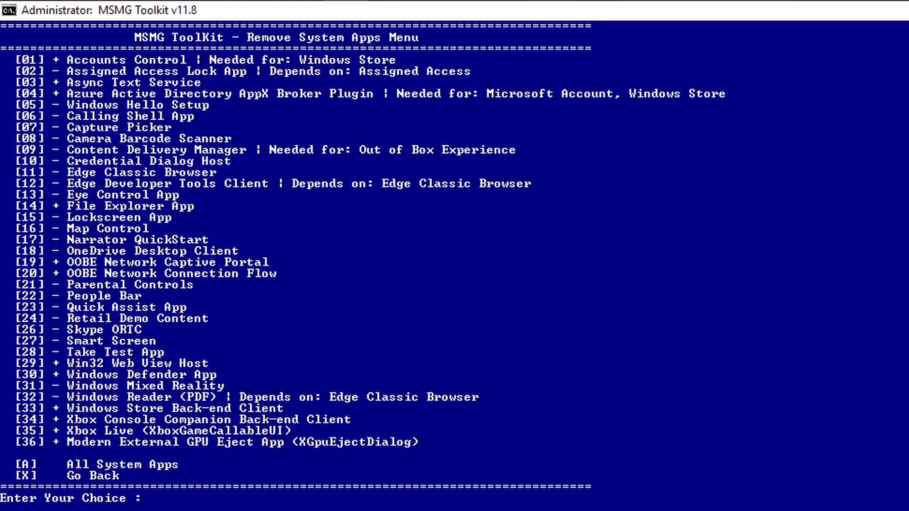
- Mark Xbox Console Companion Back-end Client, Xbox Live and Modern External GPU Eject App for removal among the System Apps and return to the component categories
type("34")
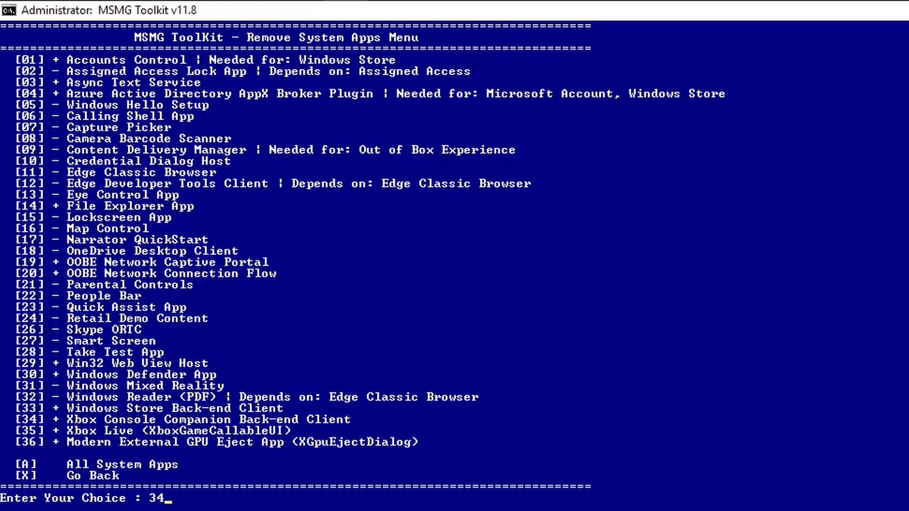
key("Return")
type("35")
key("Return")
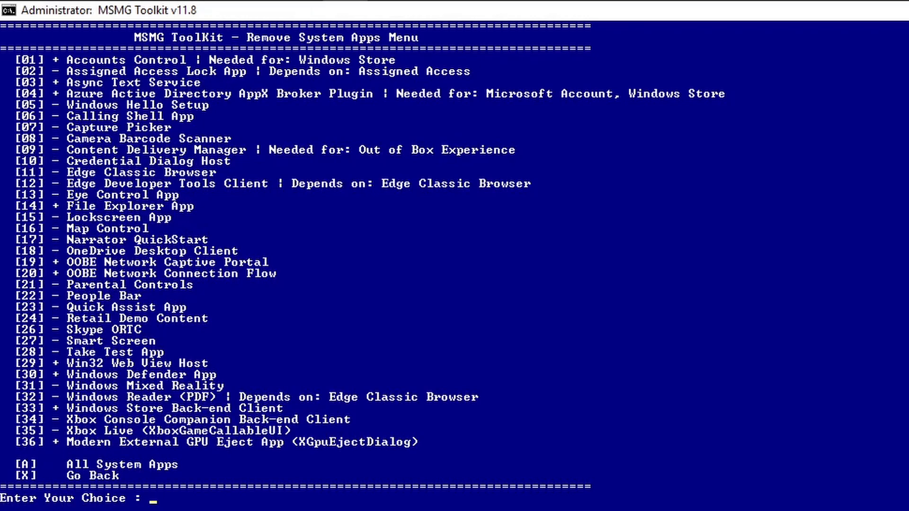
type("36")
key("Return")
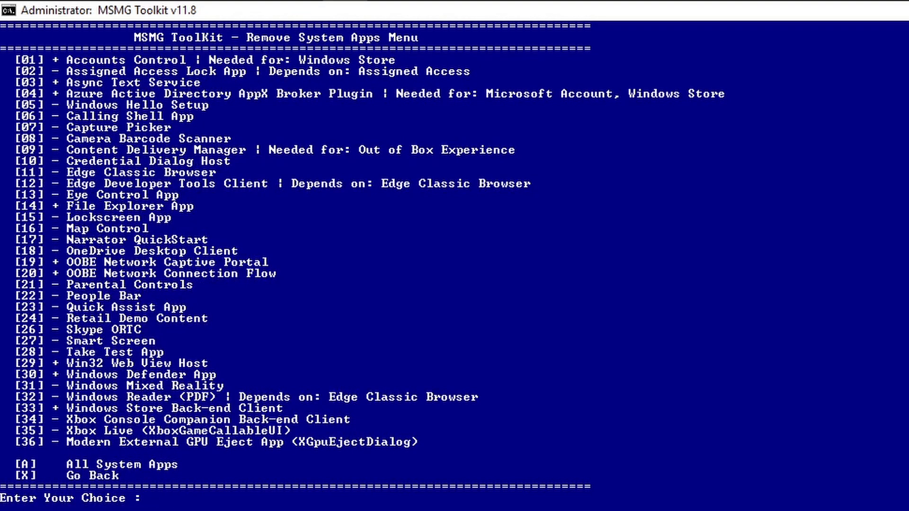
type("x")
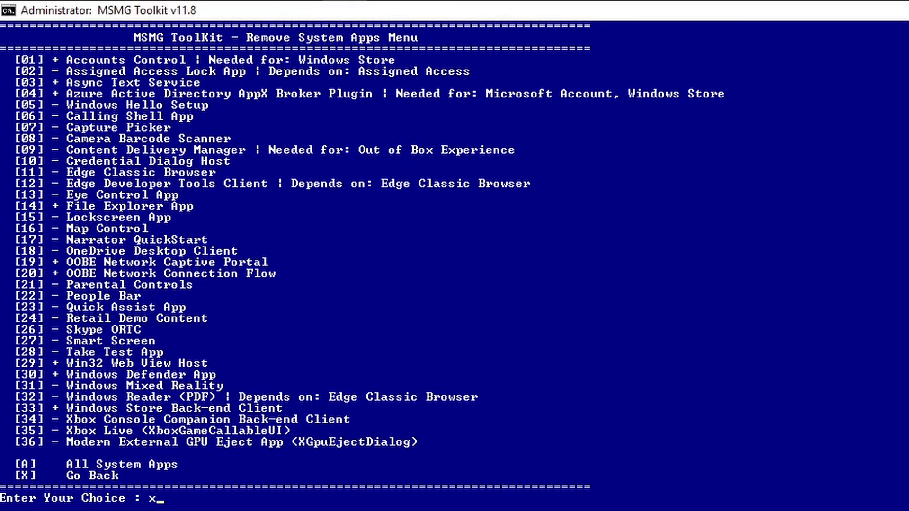
key("Return")
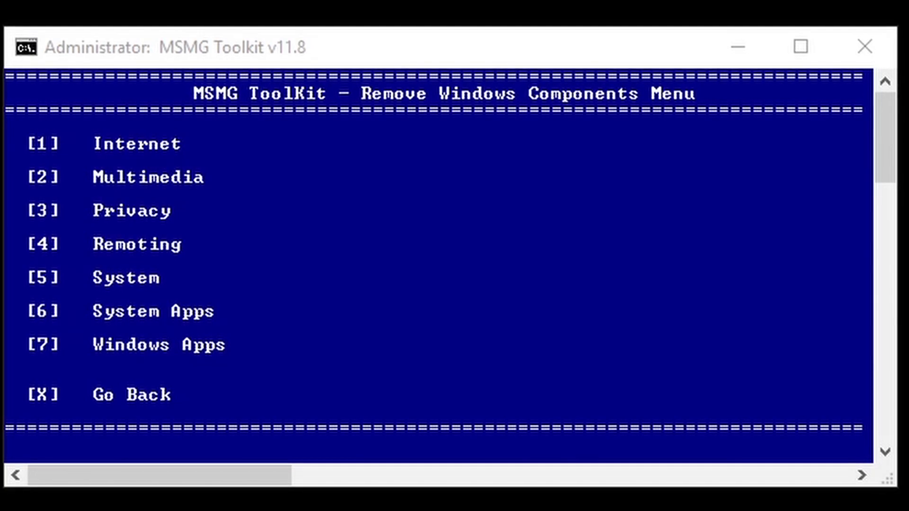
- Open the Windows Apps removal list in a maximized window and mark Feedback Hub and Films & TV for removal
left_click(832, 273)
type("7")
key("Return")
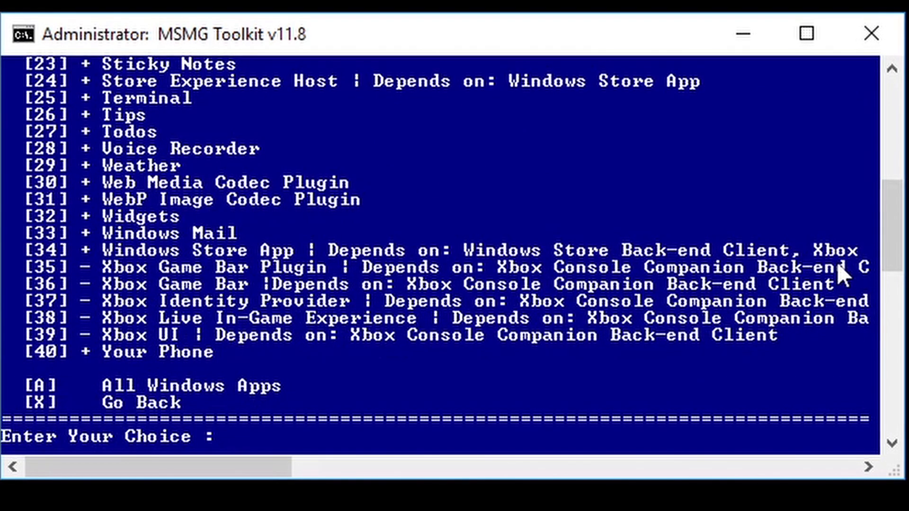
scroll(615, 341, "up", 9)
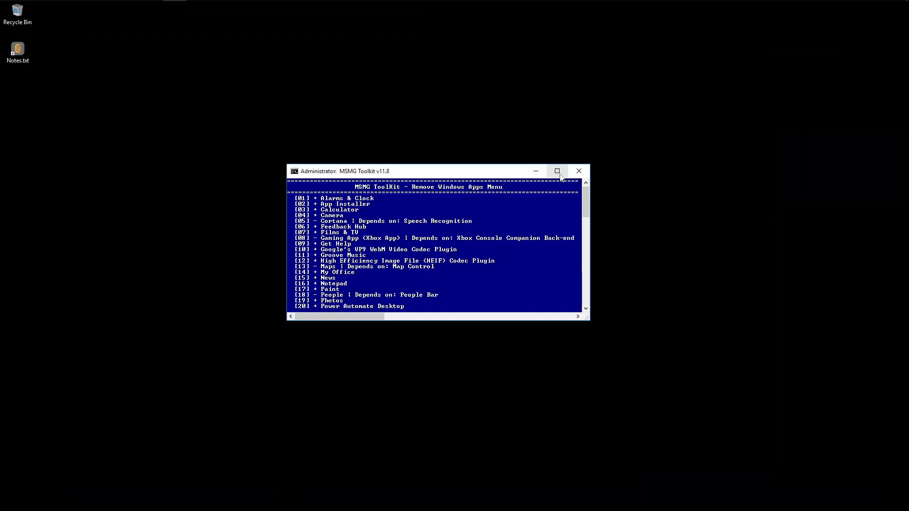
left_click(804, 35)
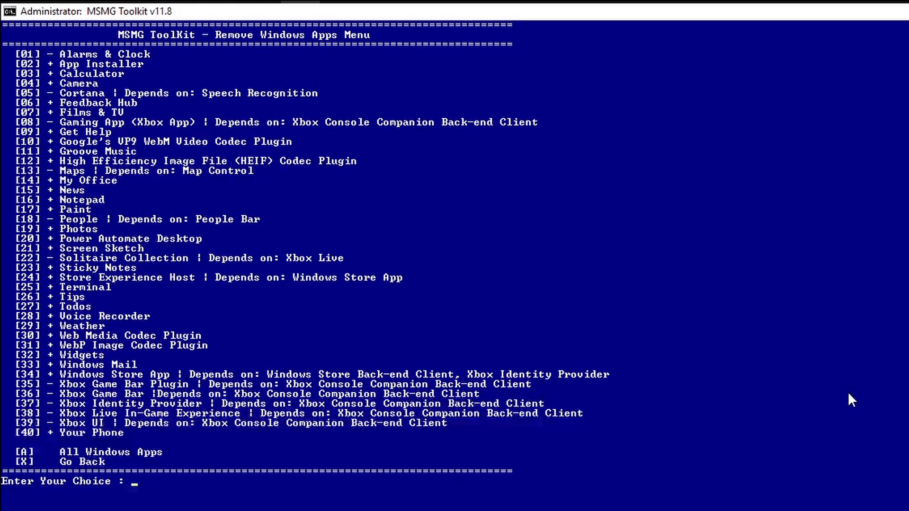
type("06")
key("Return")
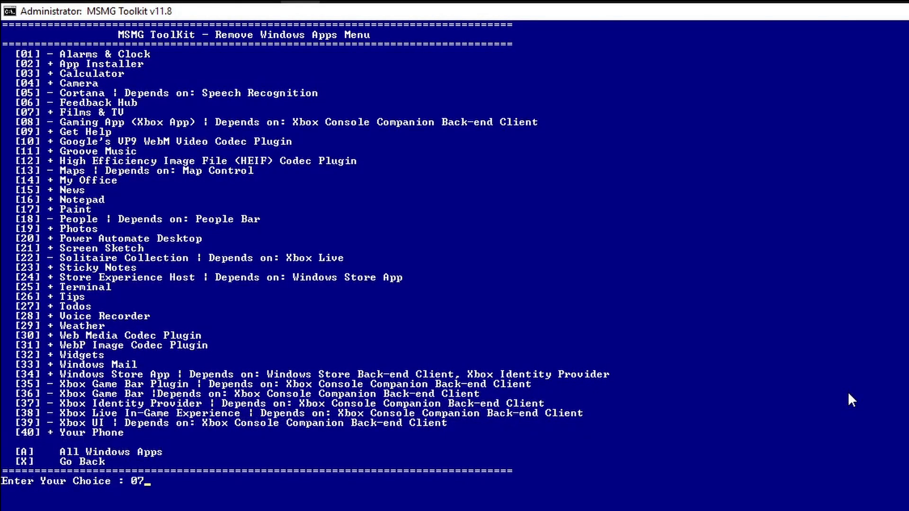
type("07")
key("Return")
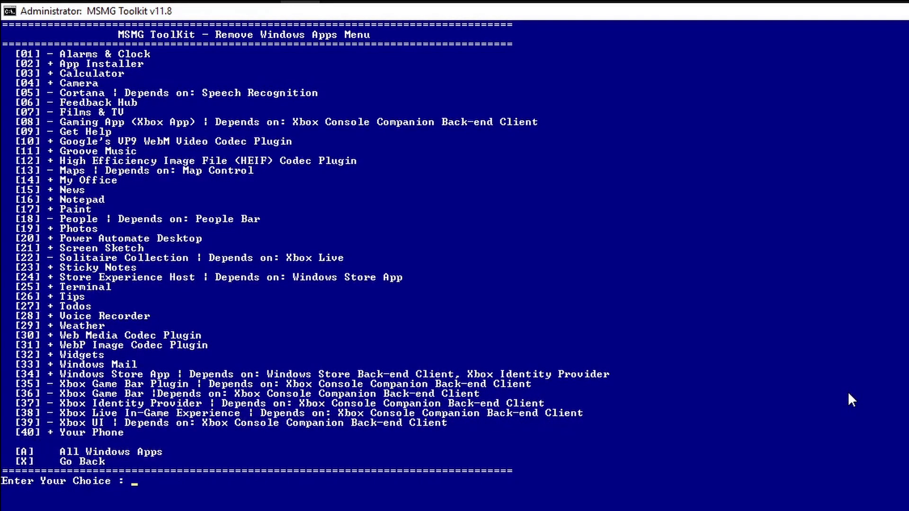
- Mark Groove Music, My Office, News, Photos, Sticky Notes, Tips, Todos, Voice Recorder and Weather for removal among the Windows Apps
key("Return")
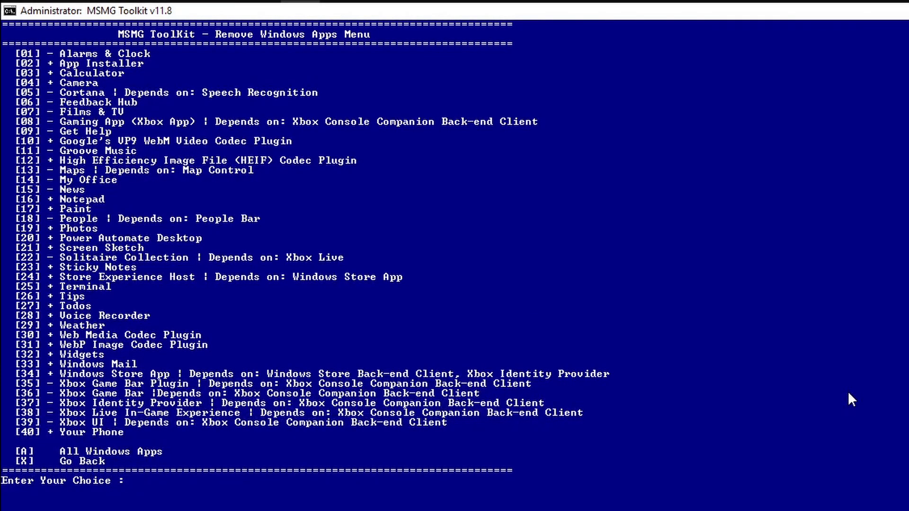
key("Return")
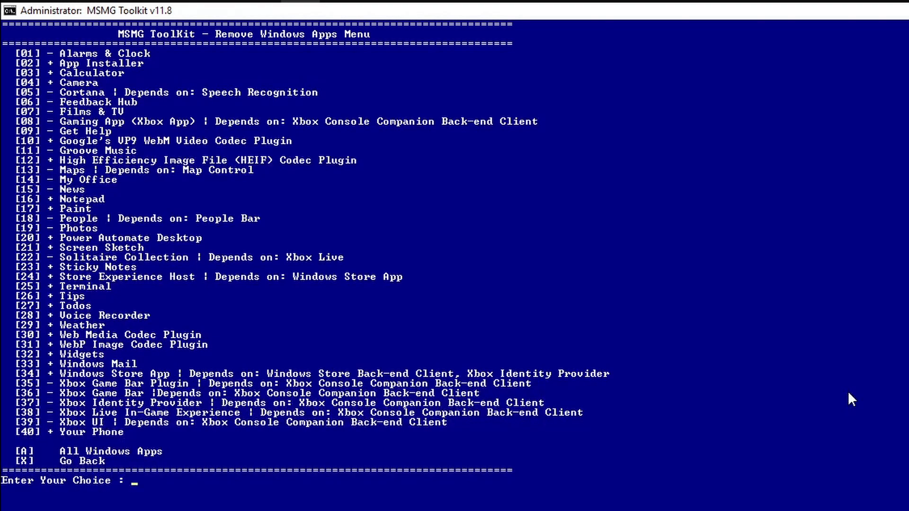
key("Return")
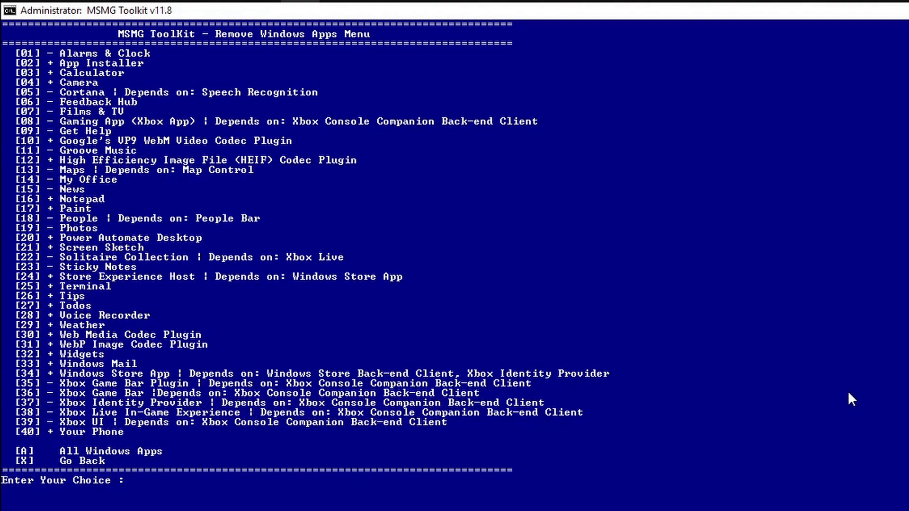
type("26")
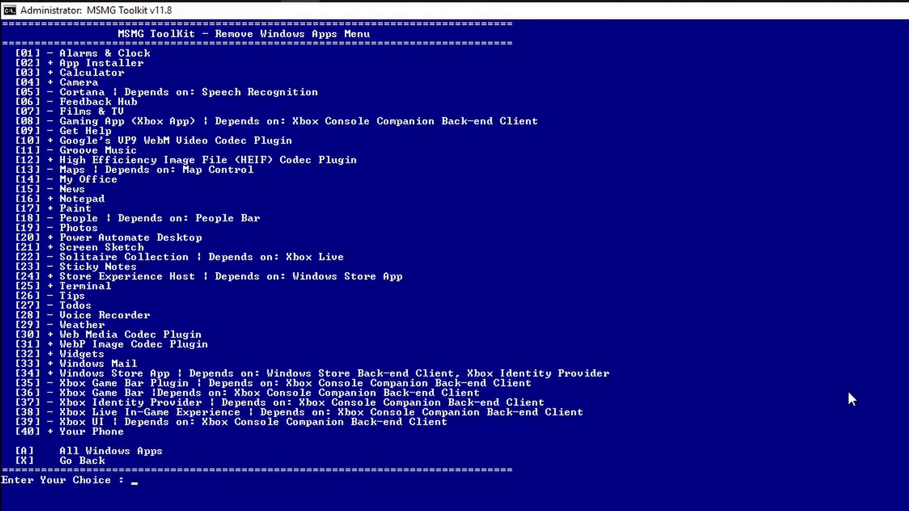
- Mark Widgets, Windows Mail and Your Phone for removal among the Windows Apps and return to the component categories
type("32")
key("Return")
type("33")
key("Return")
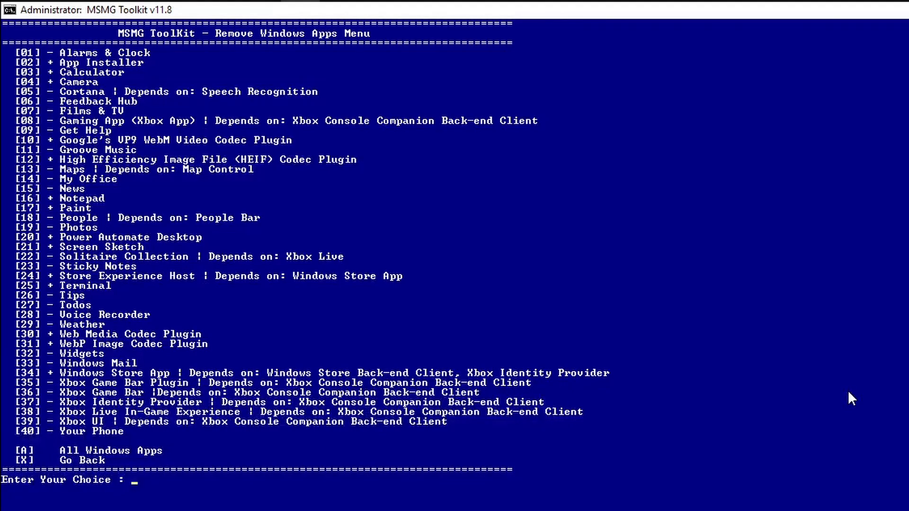
type("x")
key("Return")
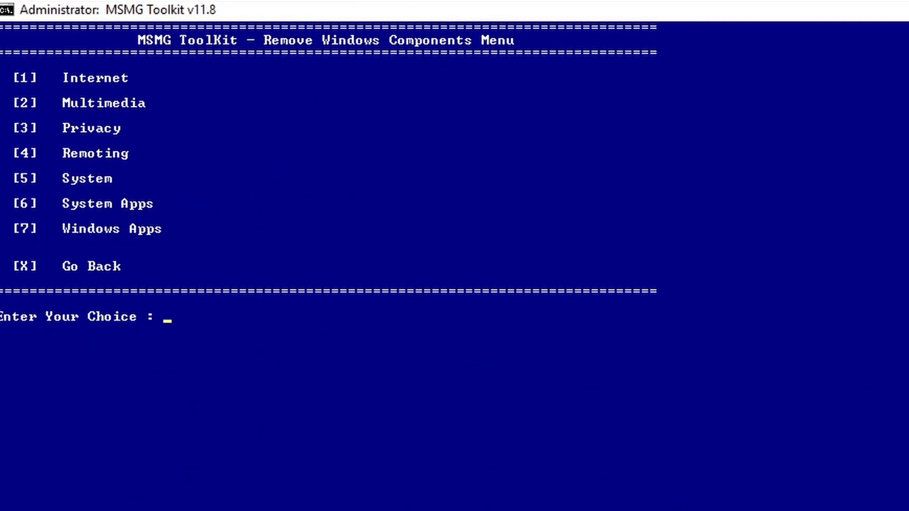
- Leave the component categories and start removing the selected Windows components, dismissing the exception dialog that interrupts the run
type("6")
key("Return")
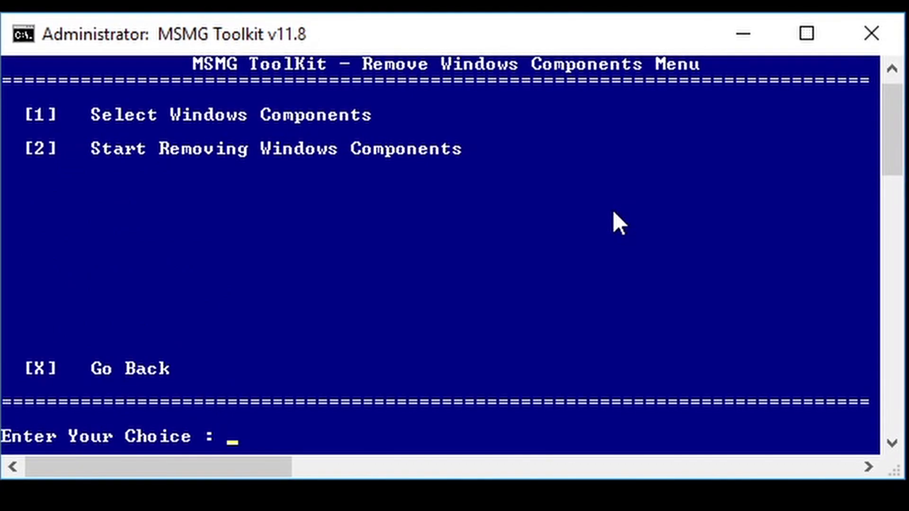
type("2")
key("Return")
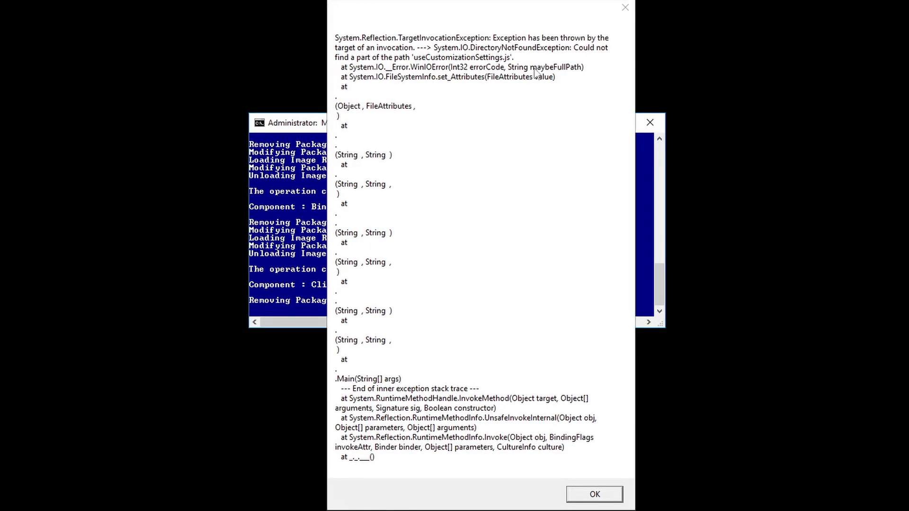
left_click(594, 495)
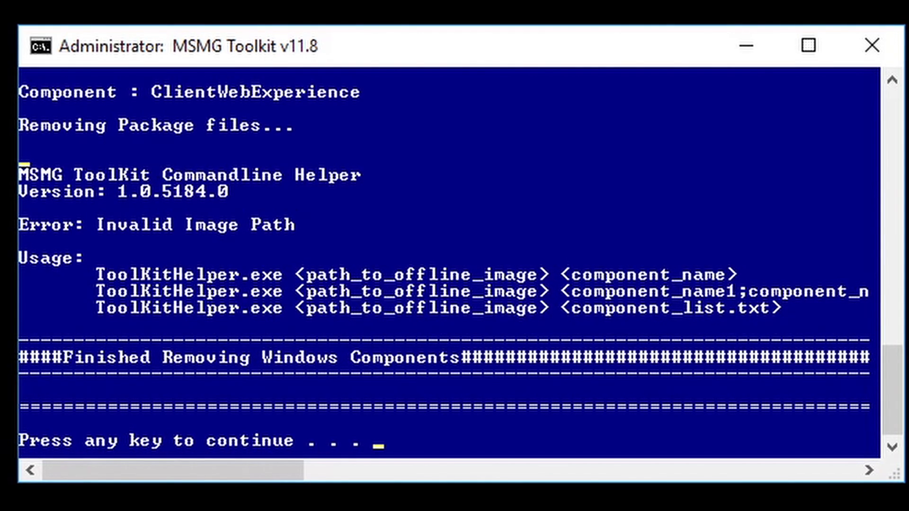
key("Return")
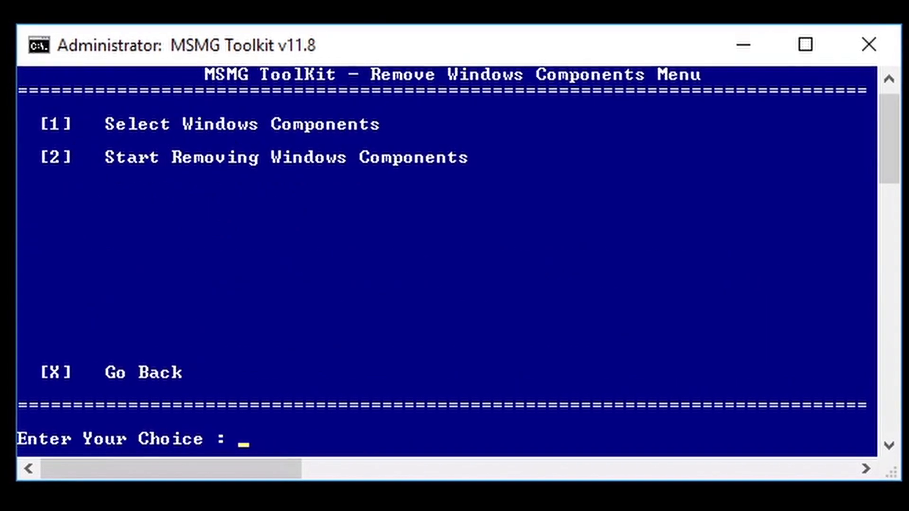
- Go back to the Remove options and remove Windows apps from the image using the Apps List
key("x")
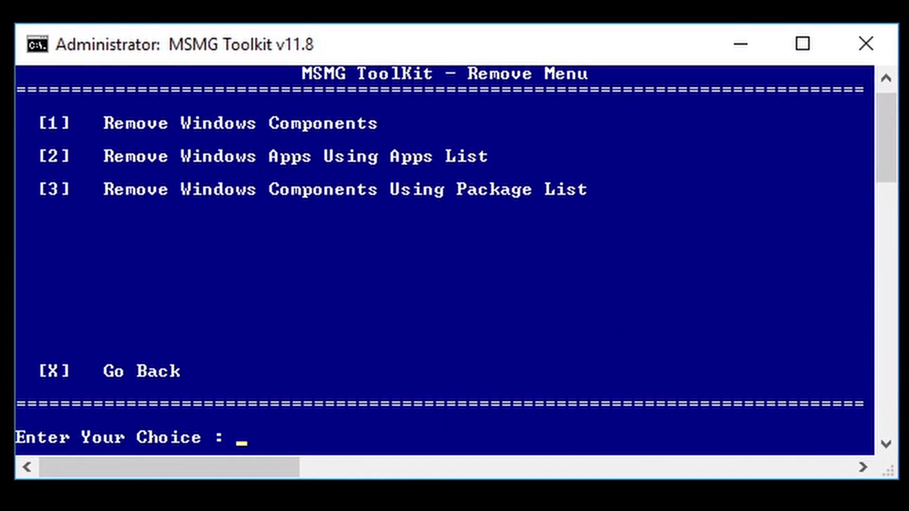
type("2")
key("Return")
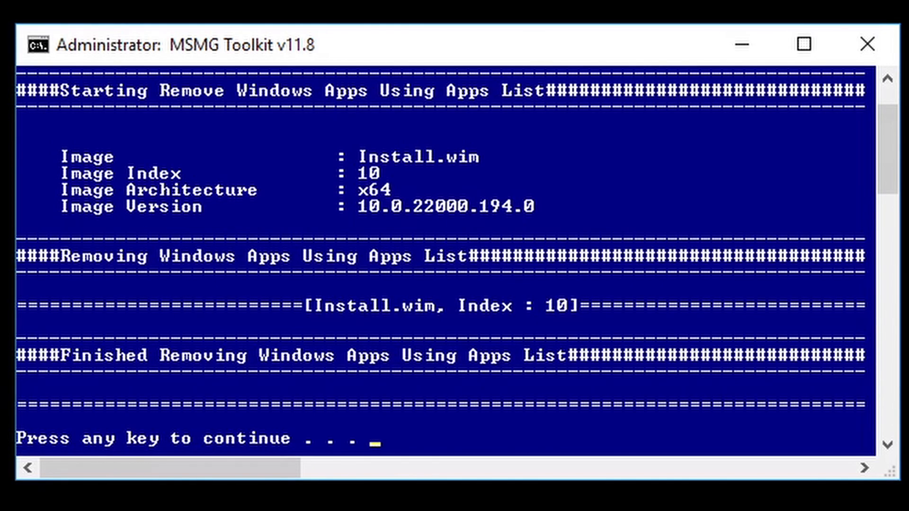
key("Return")
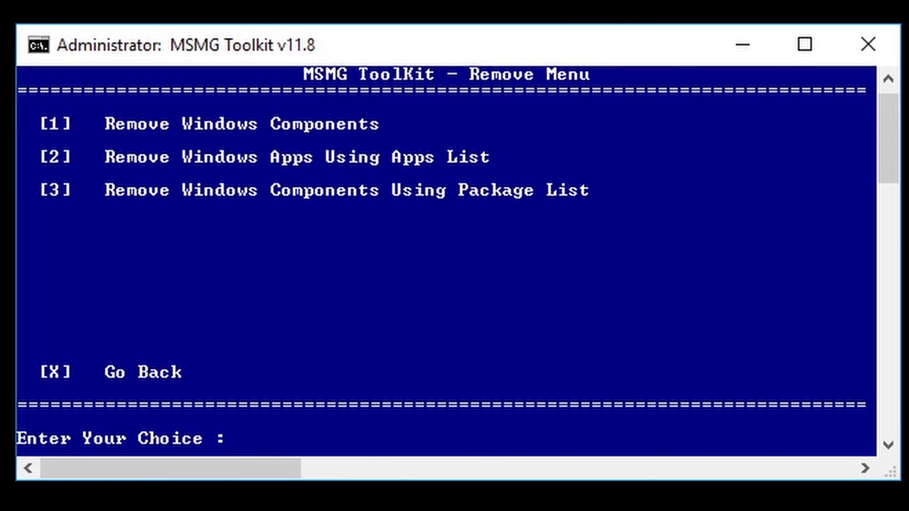
- Remove Windows components using the Package List with the ToolKitHelper method, accepting the warning about untested packages
type("3")
key("Return")
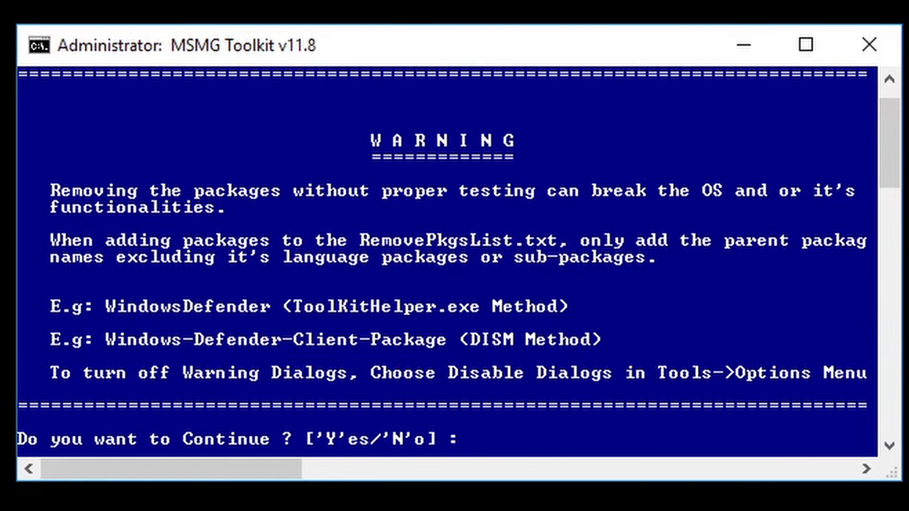
type("y")
key("Return")
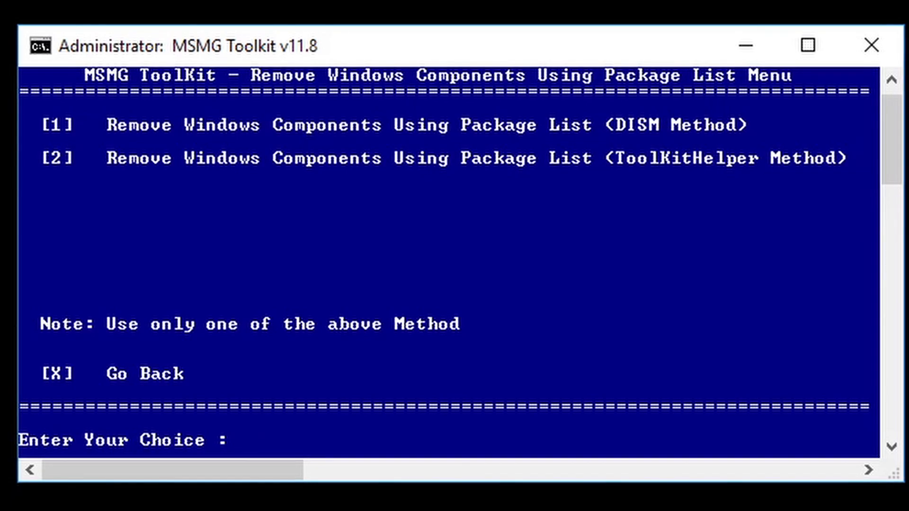
type("1")
key("Return")
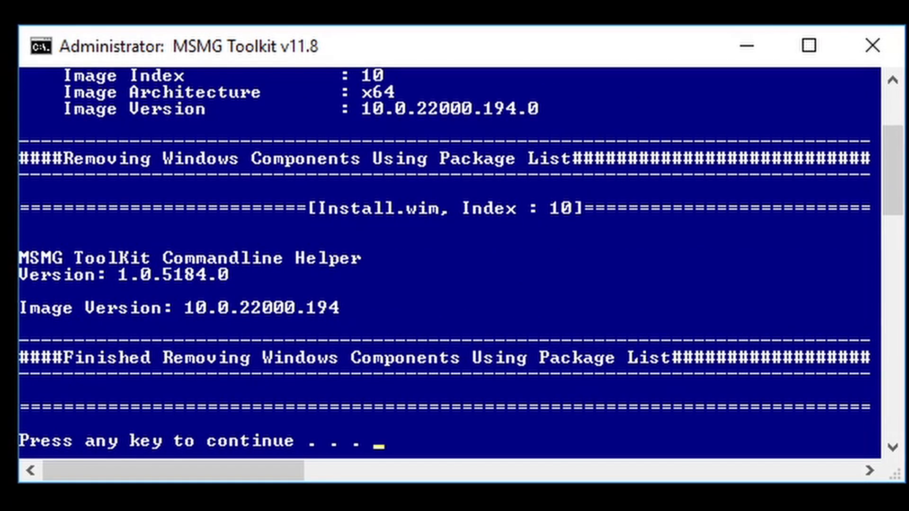
key("Return")
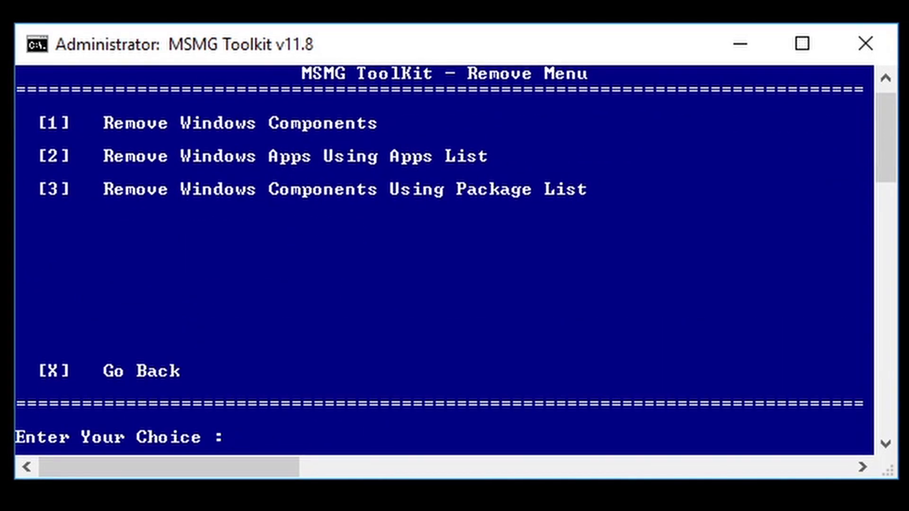
- Return to the main options and open the Apply Tweaks list of the Customize section in a maximized window
type("x")
key("Return")
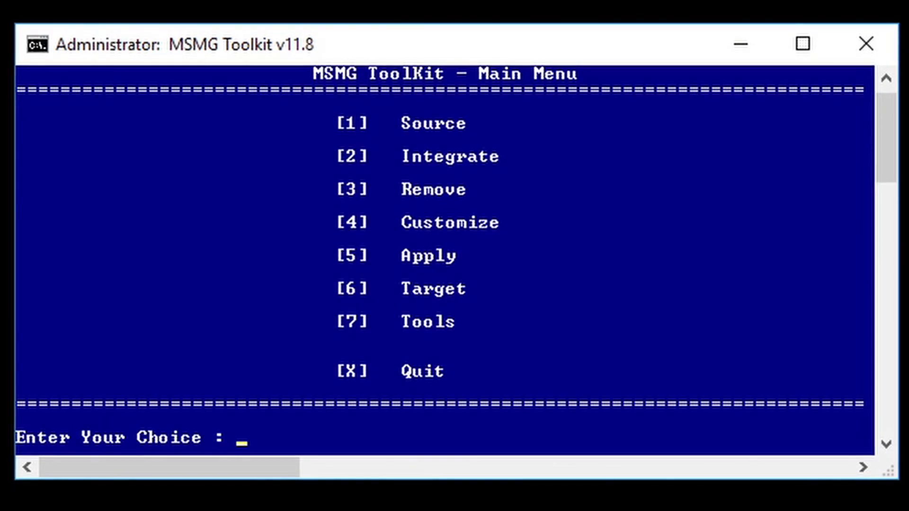
type("4")
key("Return")
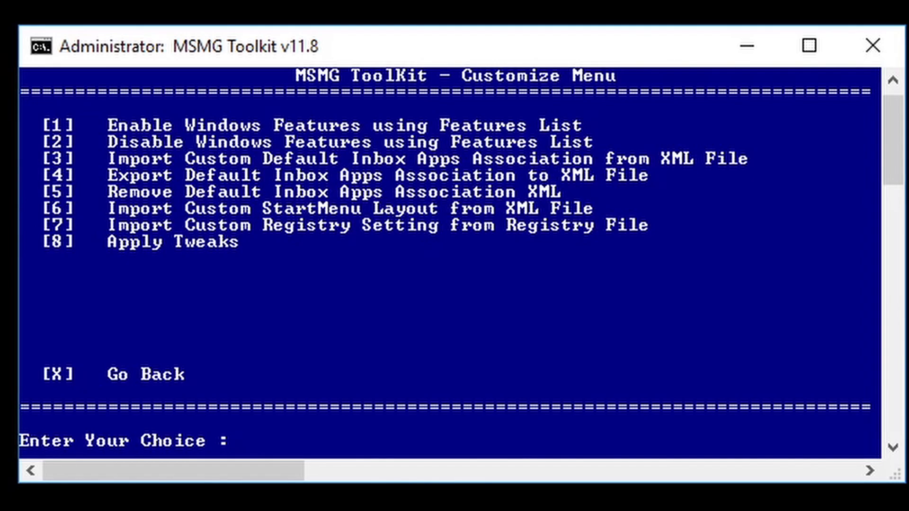
type("8")
key("Return")
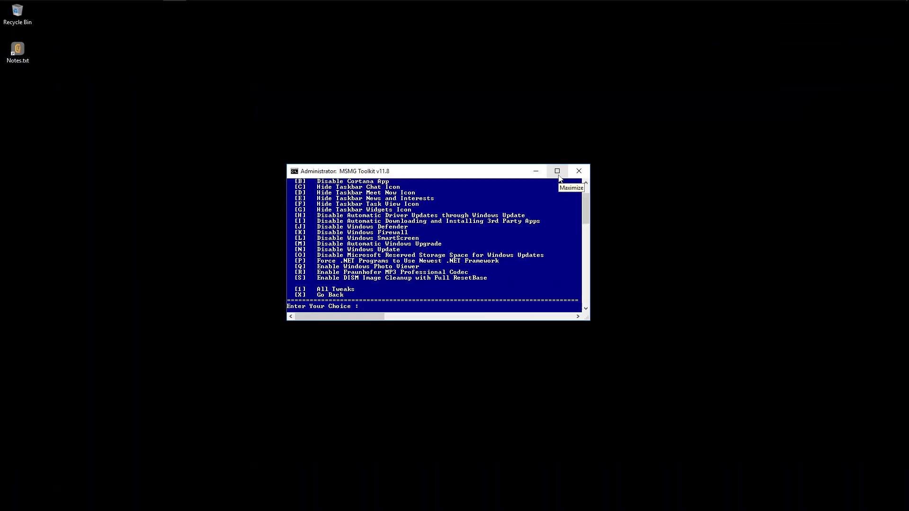
left_click(813, 59)
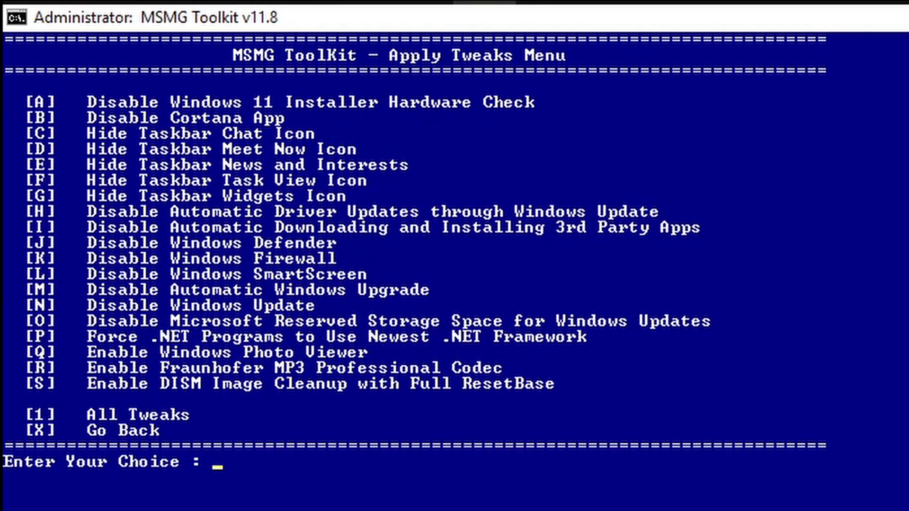
- Apply the Disable Windows 11 Installer Hardware Check and Disable Cortana App tweaks to the image
type("A")
key("Return")
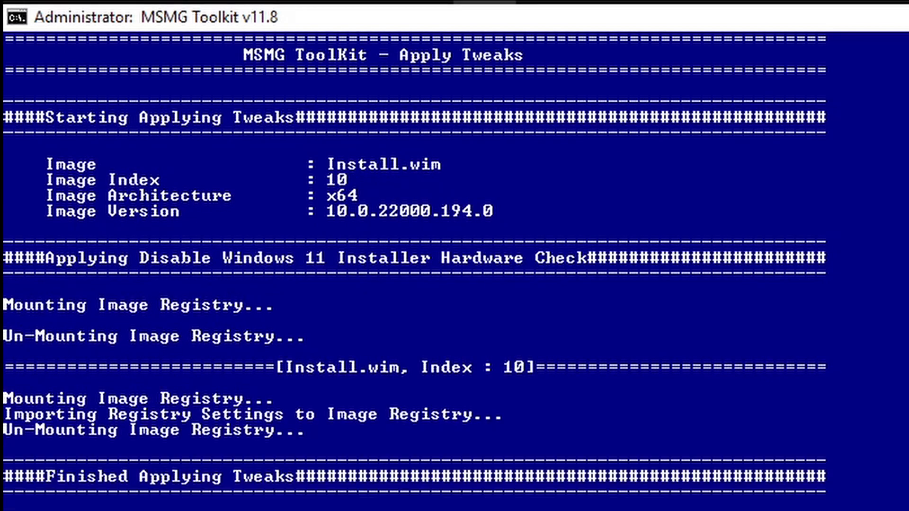
key("Return")
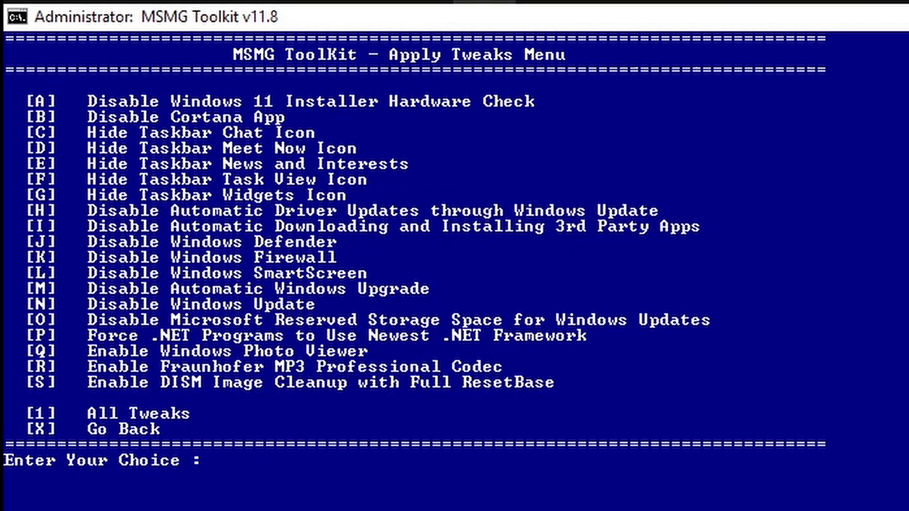
type("B")
key("Return")
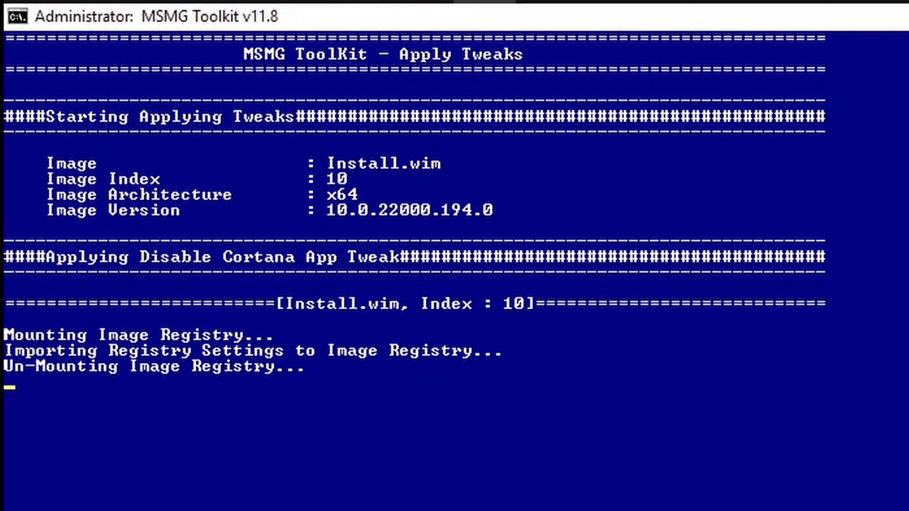
key("Return")
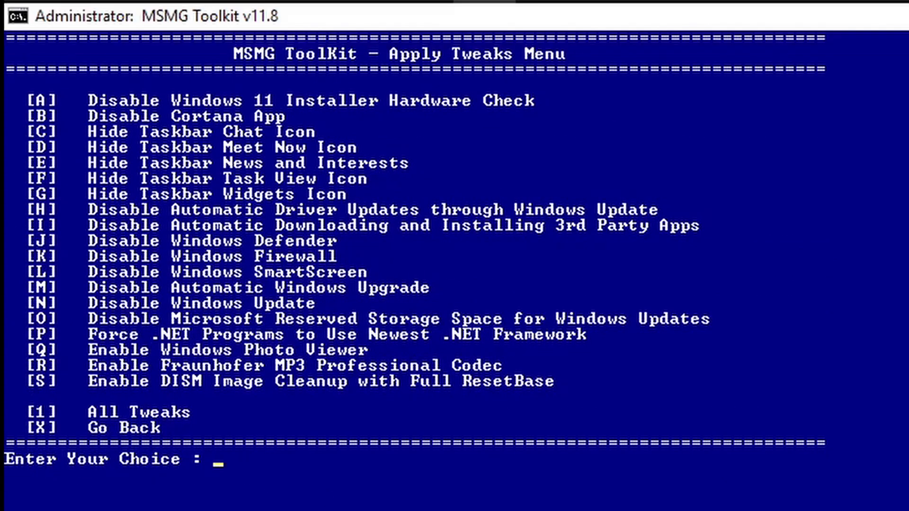
- Apply the tweaks that hide the taskbar Chat icon, Meet Now icon, and News and Interests
key("c")
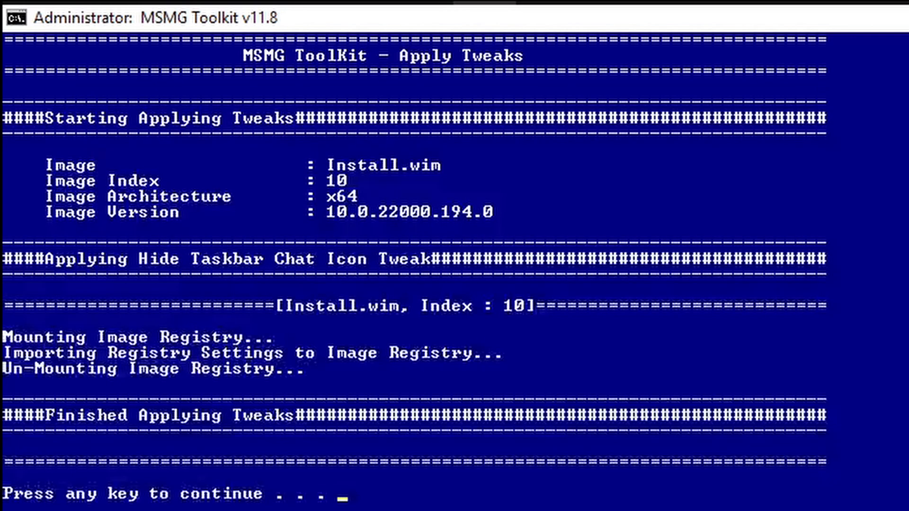
key("Return")
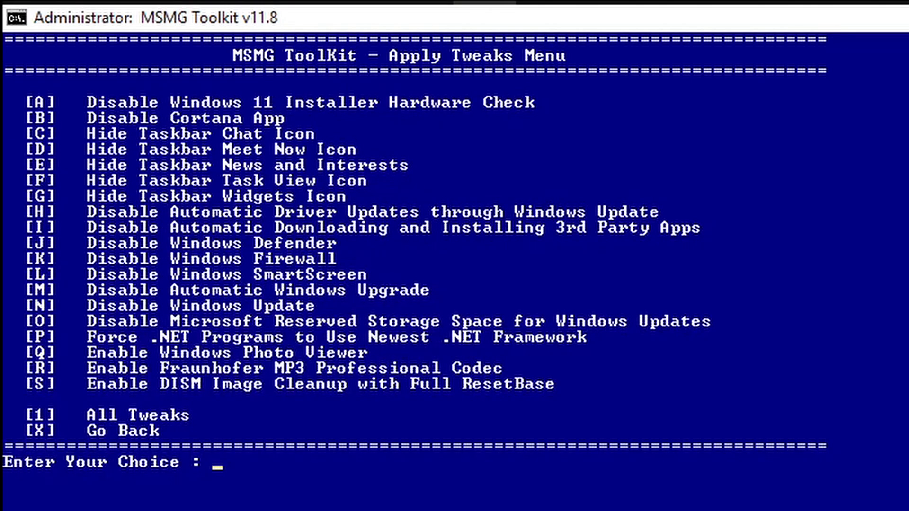
type("D")
key("Return")
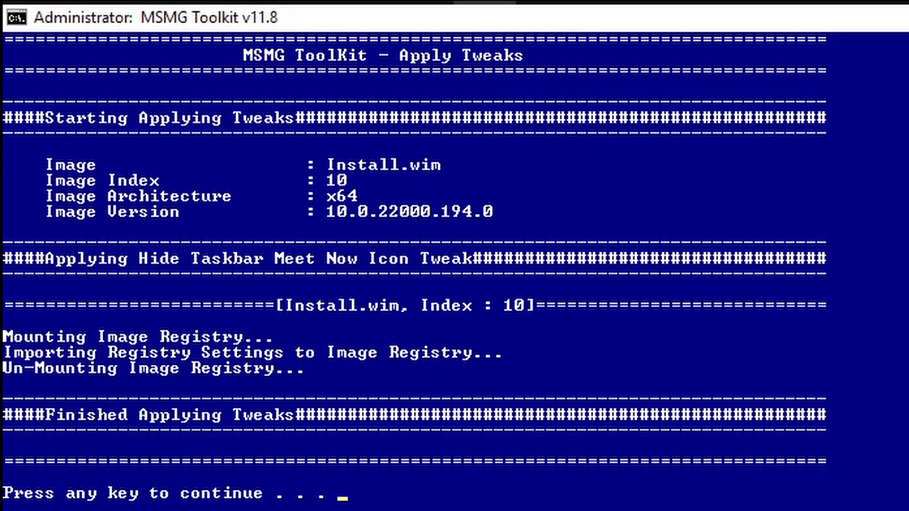
key("Return")
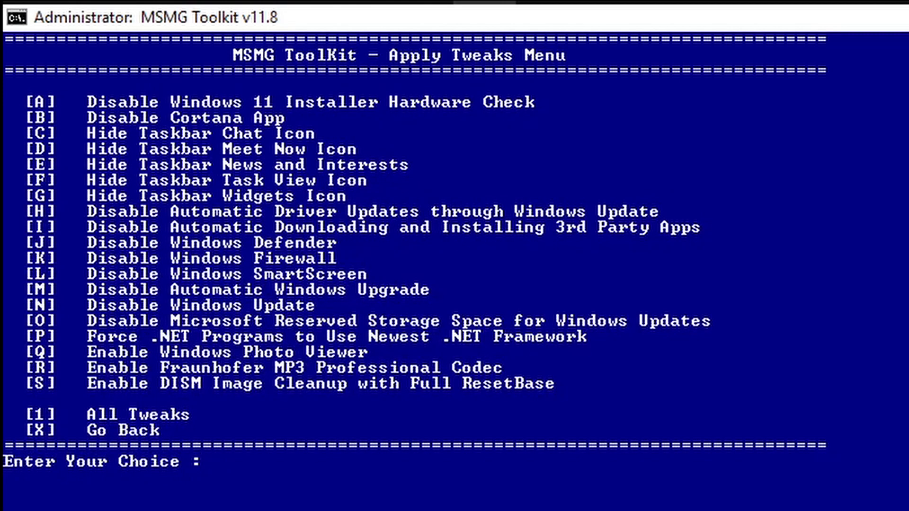
type("E")
key("Return")
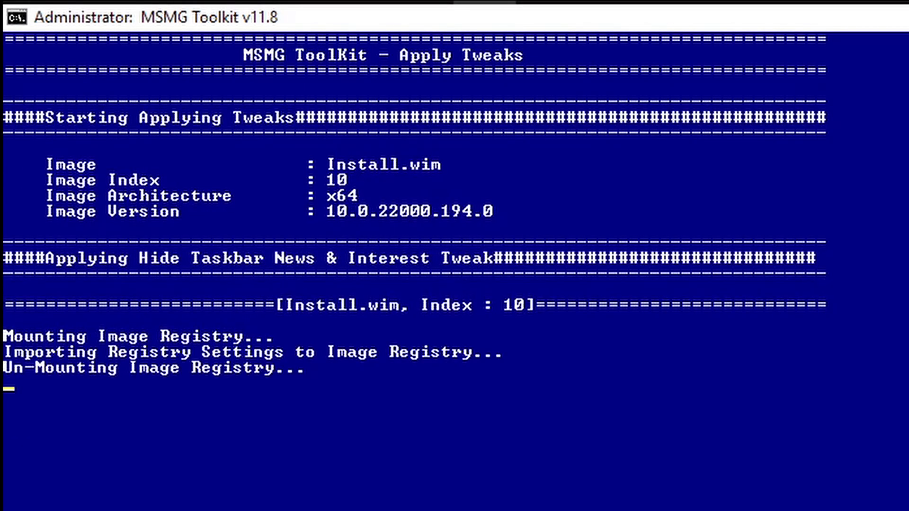
key("Return")
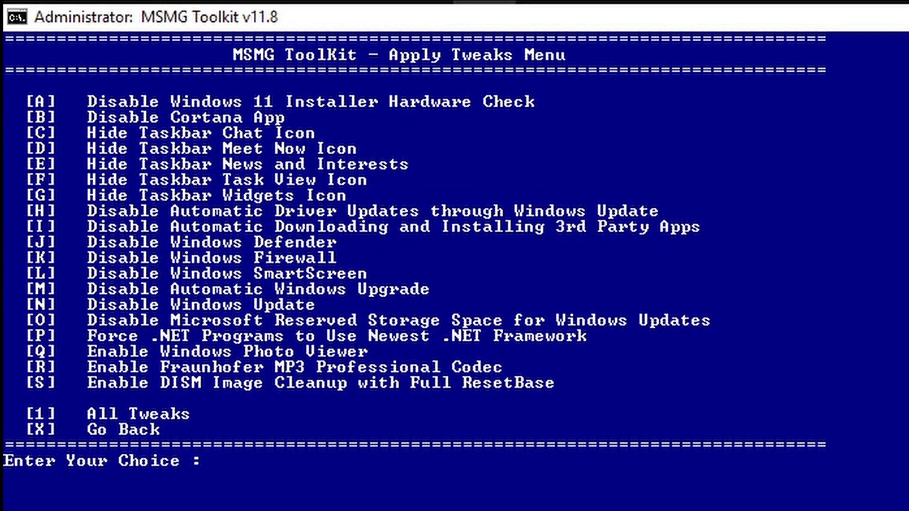
- Apply the Hide Taskbar Widgets Icon and Disable Automatic Driver Updates through Windows Update tweaks
type("g")
key("Return")
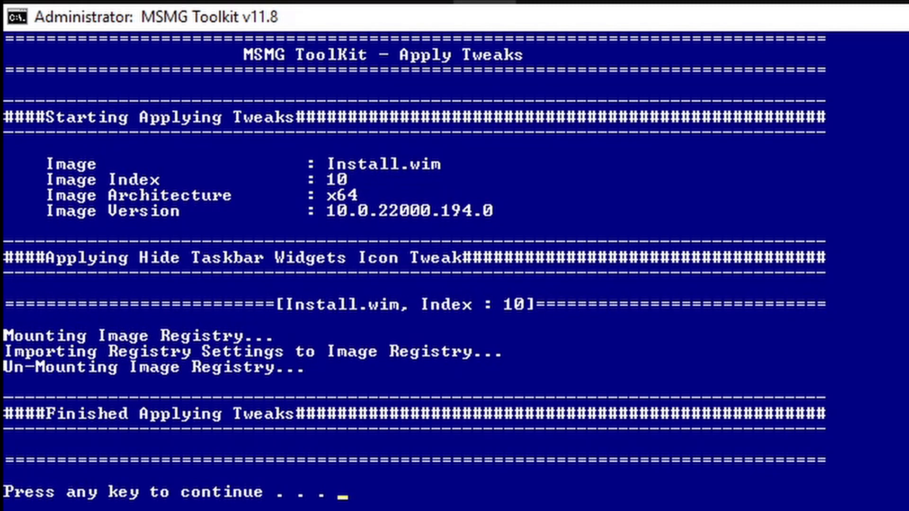
key("Return")
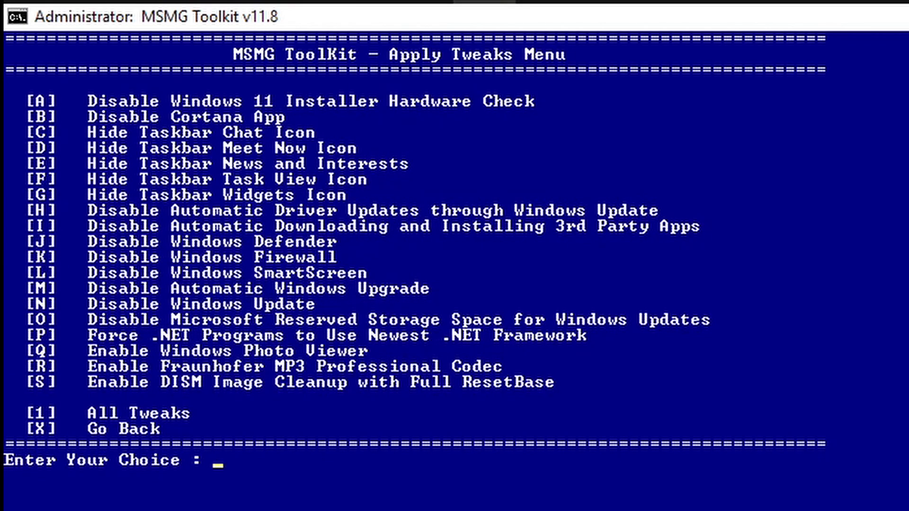
type("H")
key("Return")
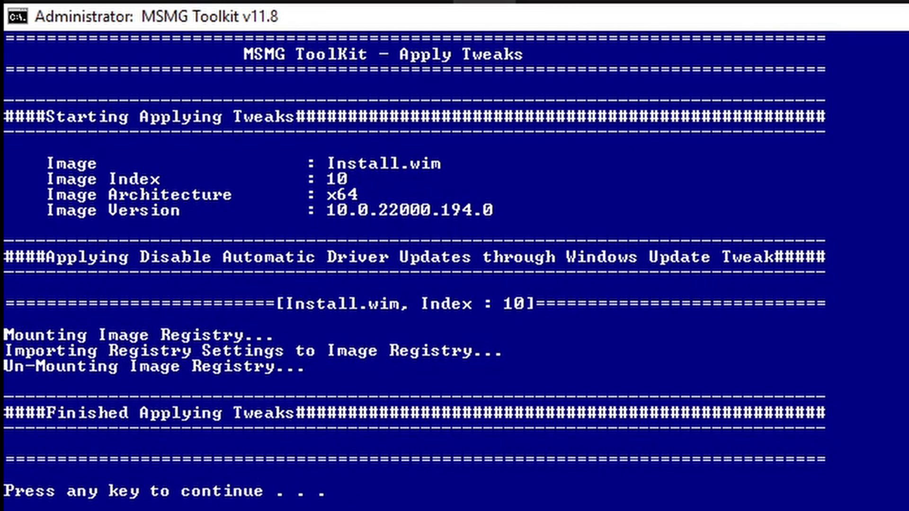
key("Return")
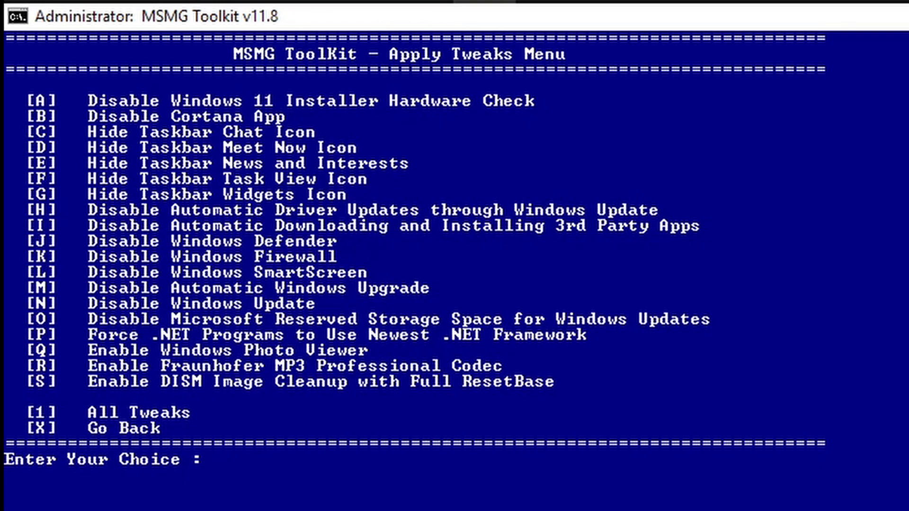
- Apply the tweaks that disable automatic downloading and installing of 3rd party apps and disable Windows SmartScreen
type("i")
key("Return")
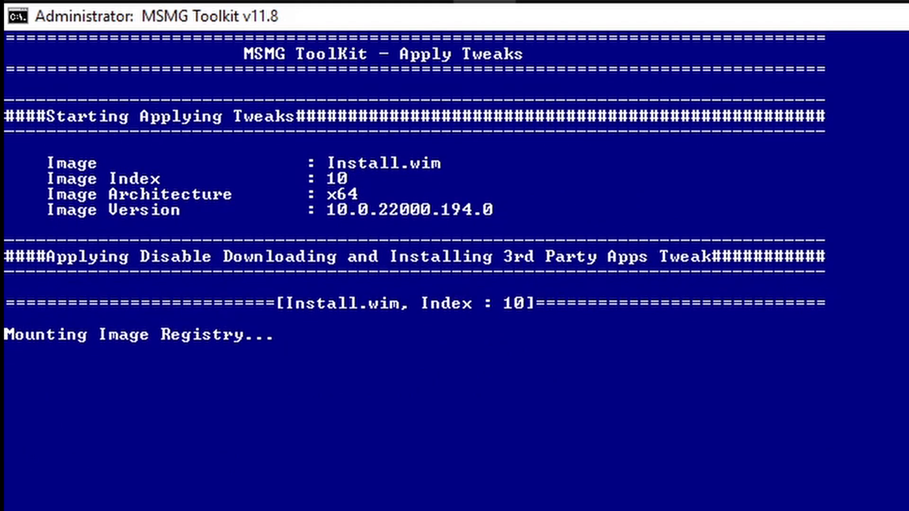
key("Return")
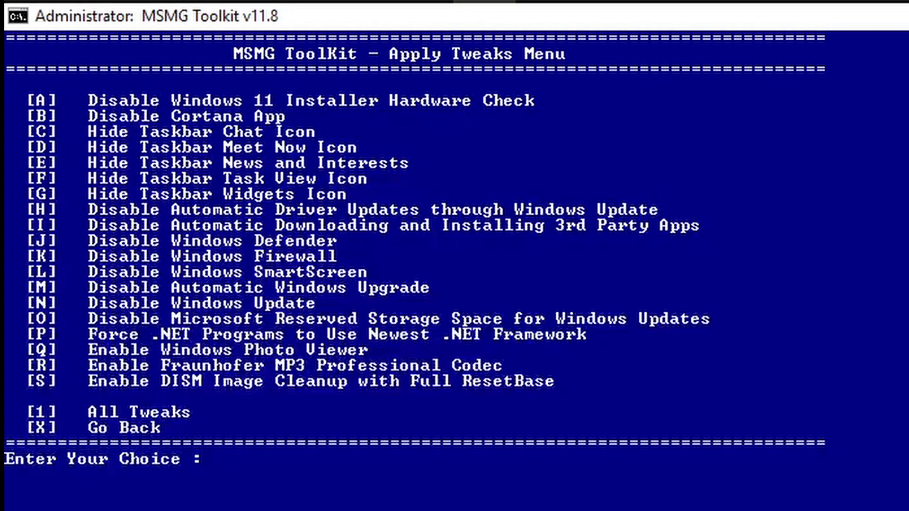
type("l")
key("Return")
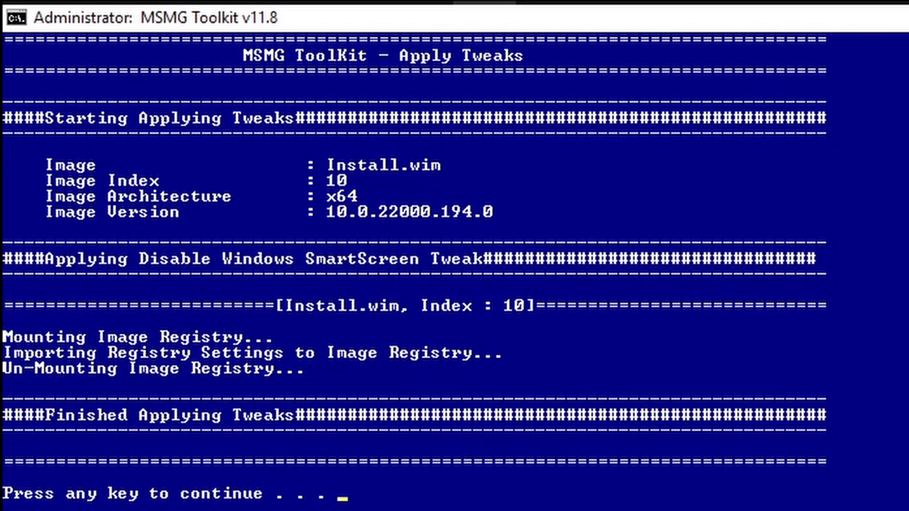
key("Return")
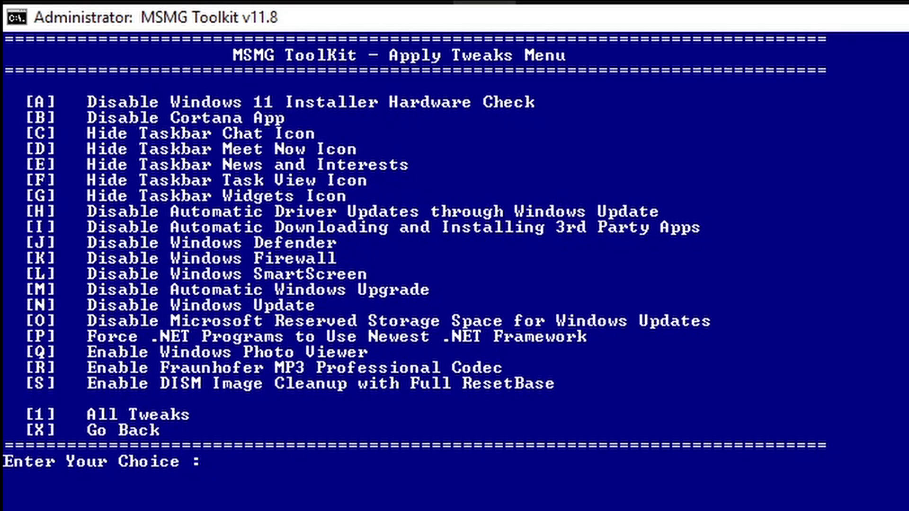
- Apply the Disable Automatic Windows Upgrade and Disable Microsoft Reserved Storage Space for Windows Updates tweaks
type("M")
key("Return")
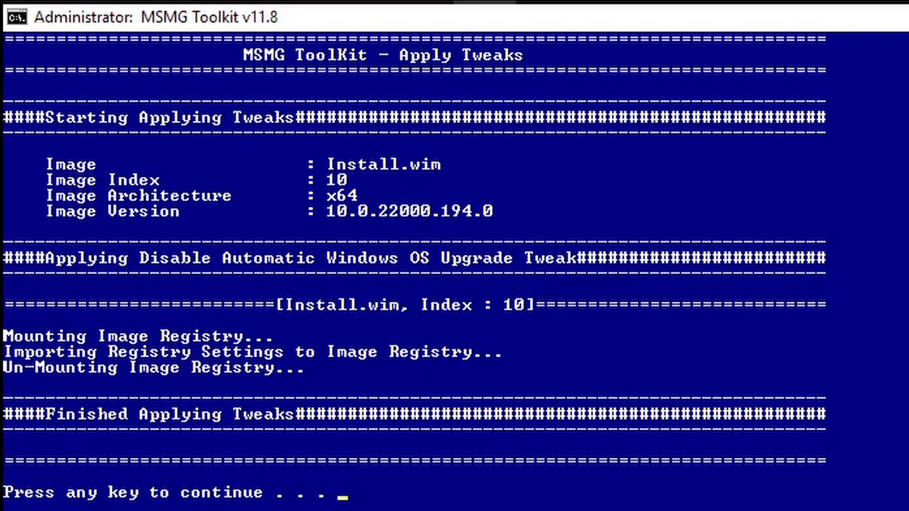
key("Return")
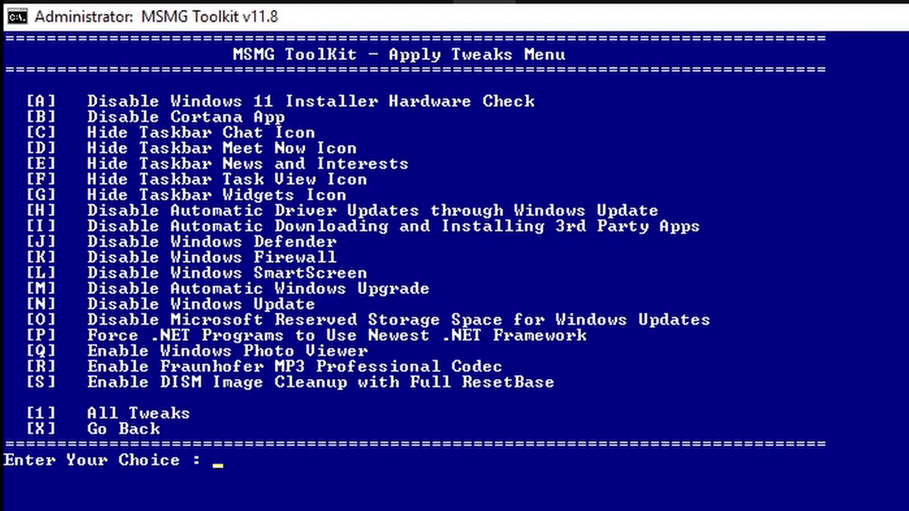
key("o")
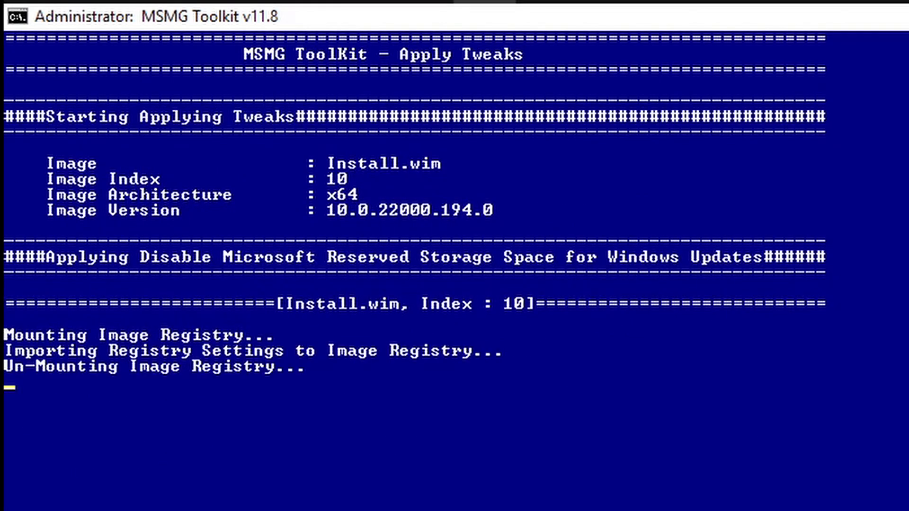
key("Return")
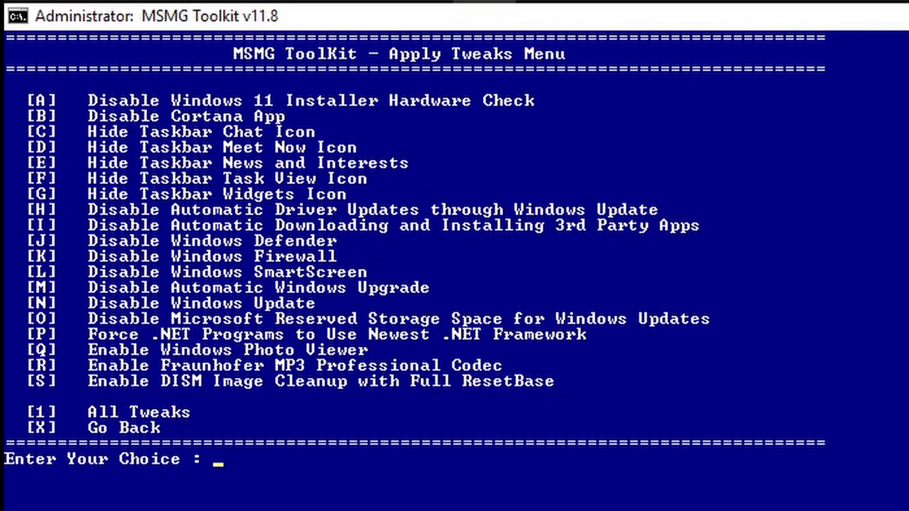
- Apply the Enable Windows Photo Viewer and Enable Fraunhofer MP3 Professional Codec tweaks to the image
type("q")
key("Return")
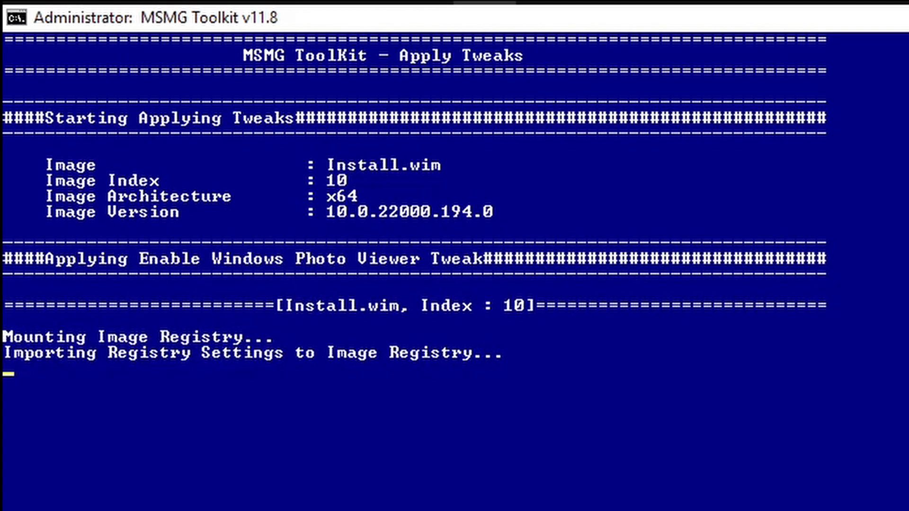
key("Return")
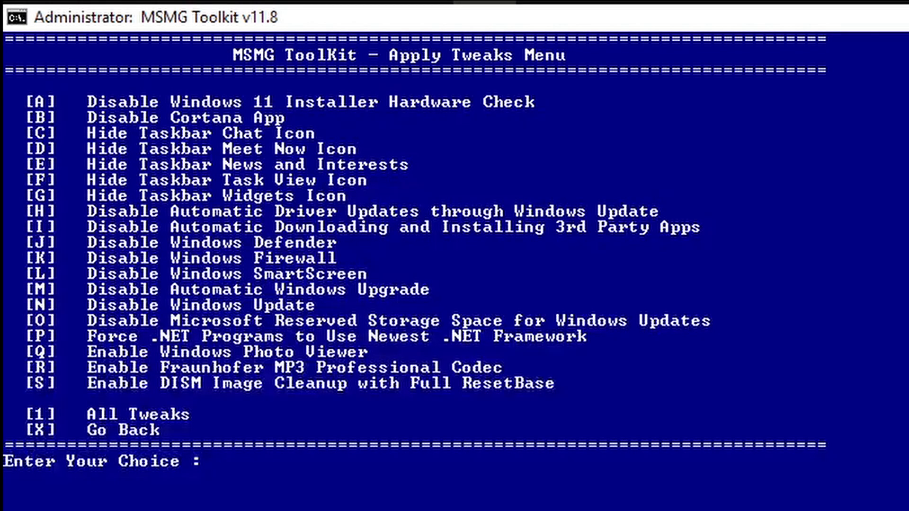
type("R")
key("Return")
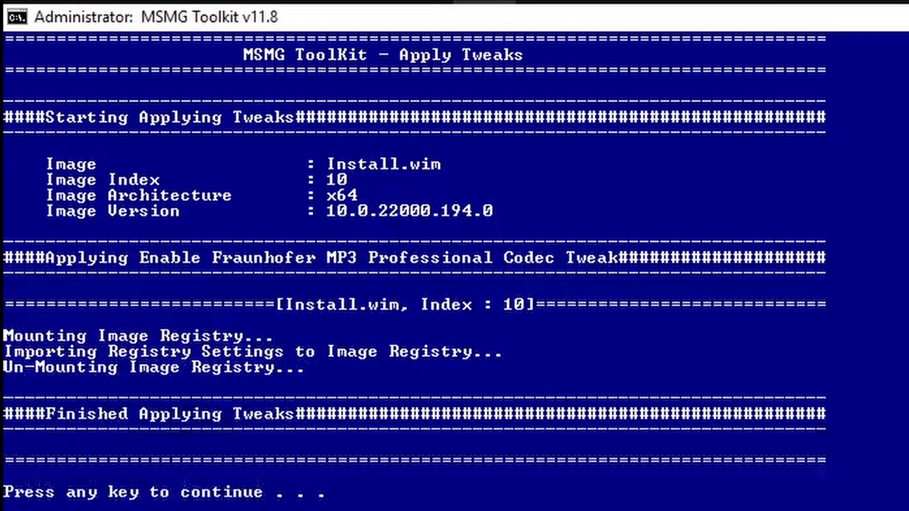
key("Return")
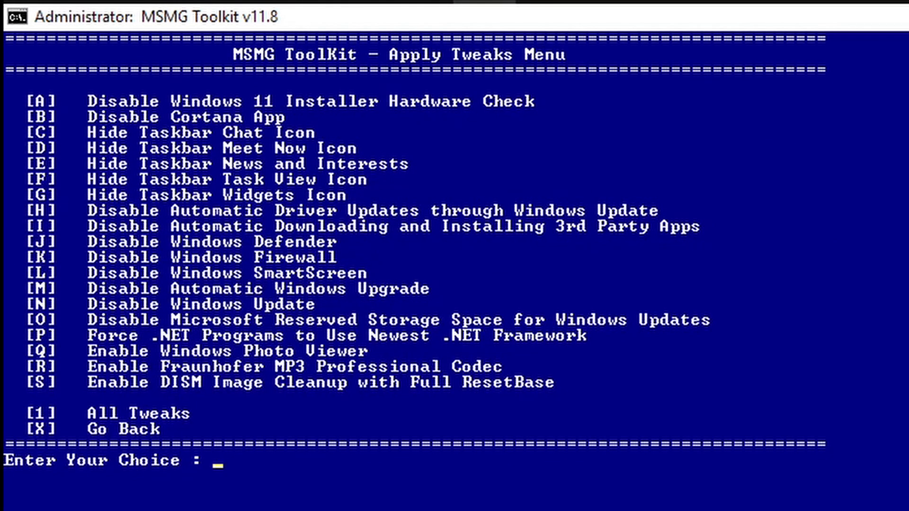
- Apply the Enable DISM Image Cleanup with Full ResetBase tweak and go back to the Customize options
type("s")
key("Return")
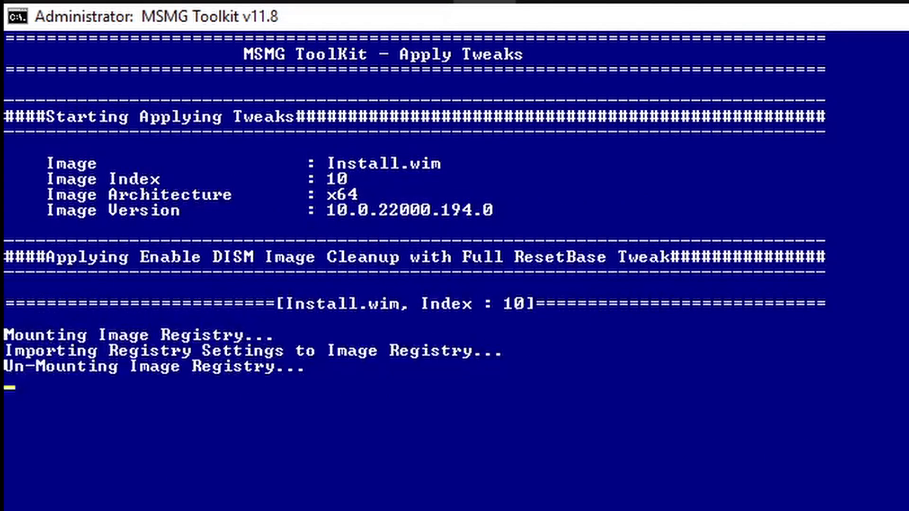
key("Return")
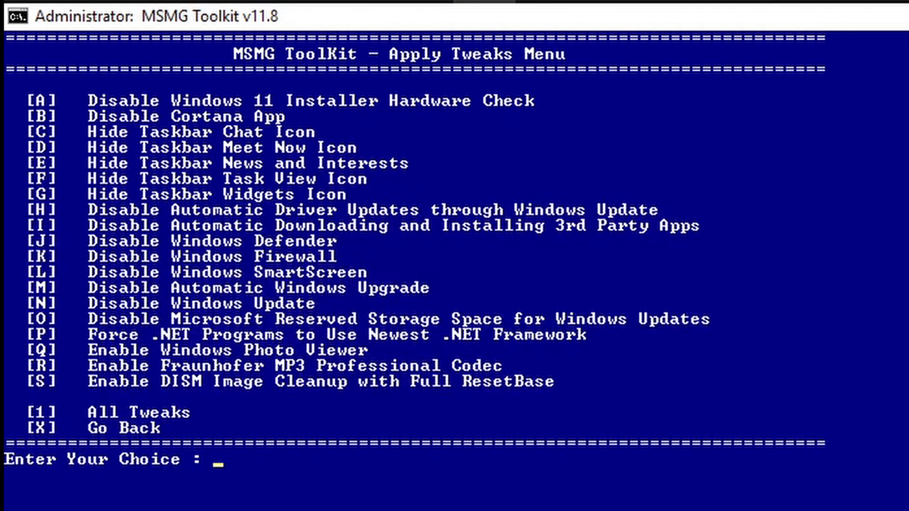
type("x")
key("Return")
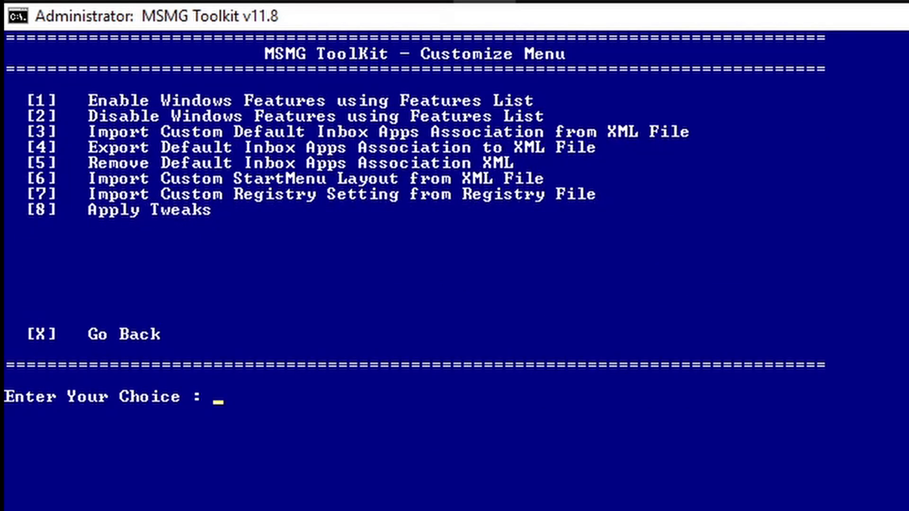
- Remove the Default Inbox Apps Association XML from the image and go back to the main options
type("5")
key("Return")
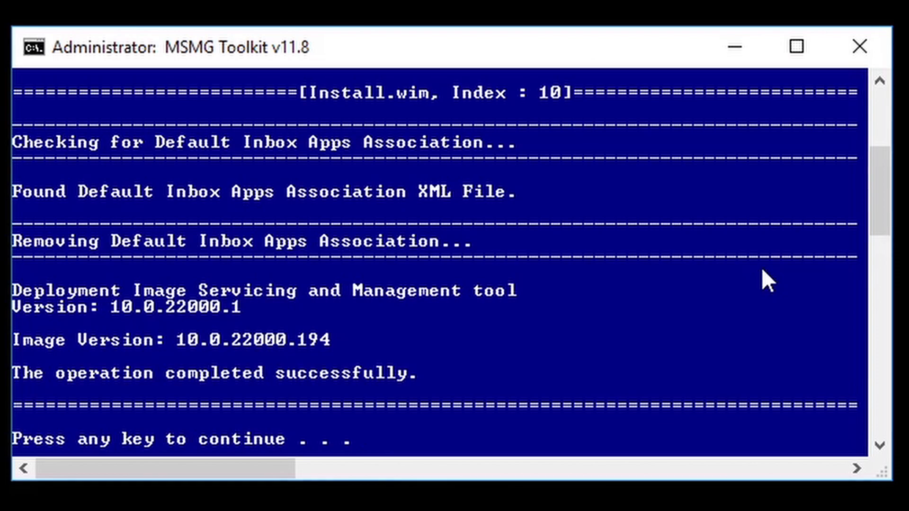
key("Return")
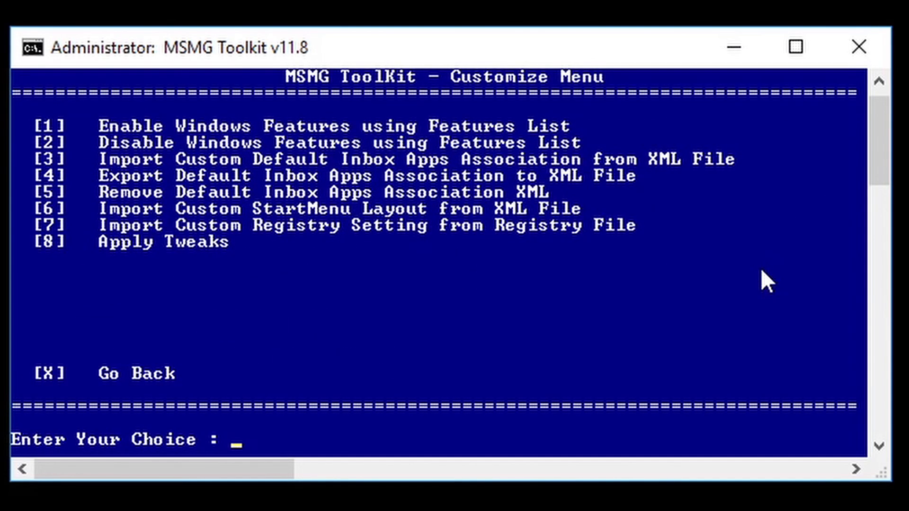
type("x")
key("Return")
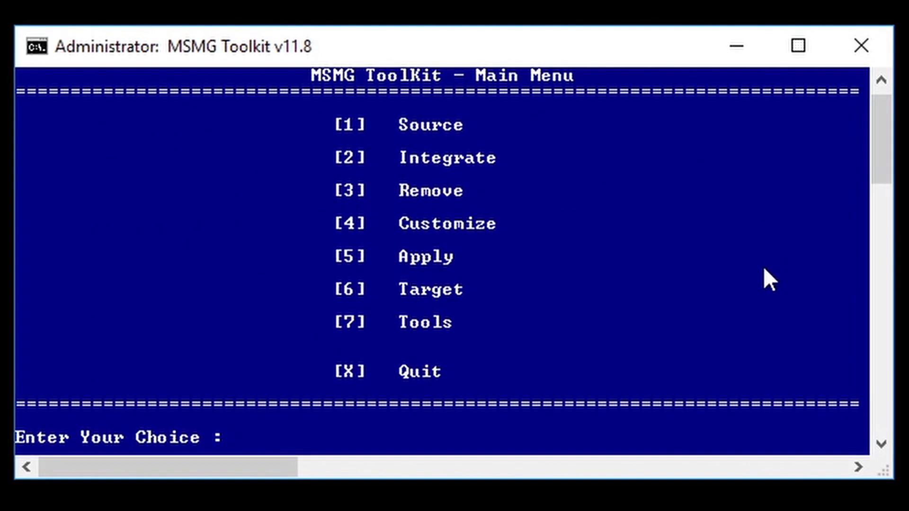
- Apply and save the changes to the source images, trimming unselected editions and cleaning up the image folder
type("5")
key("Return")
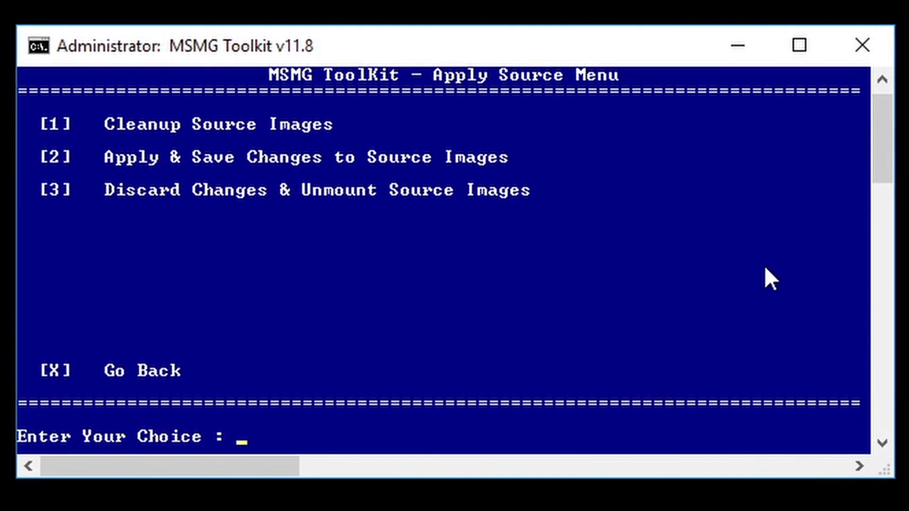
type("2")
key("Return")
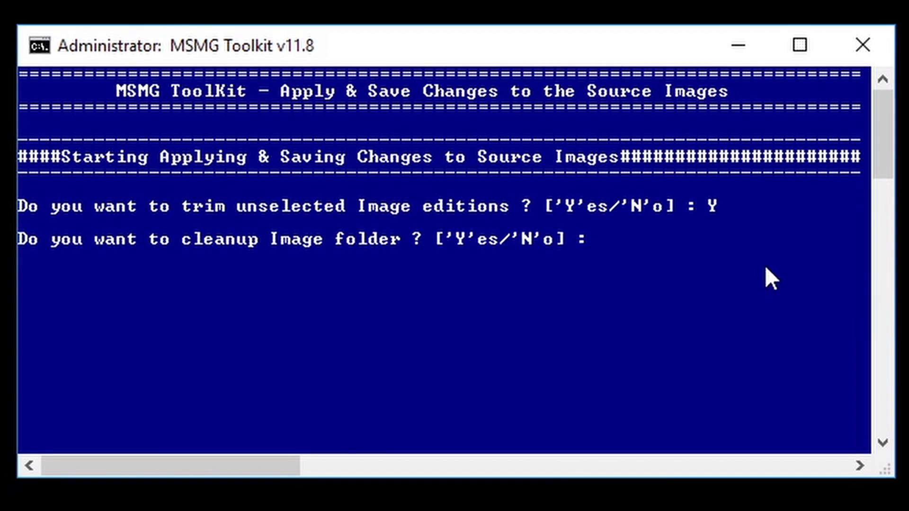
type("Y")
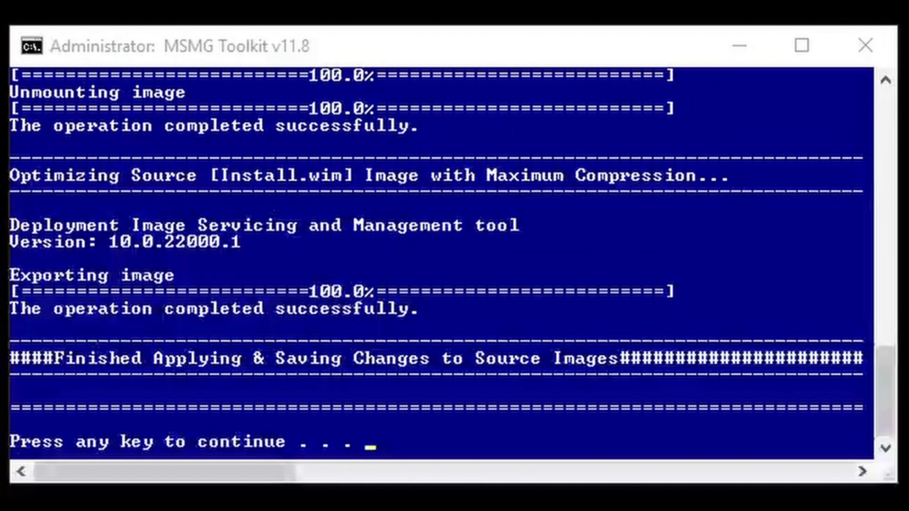
left_click(583, 55)
key("Return")
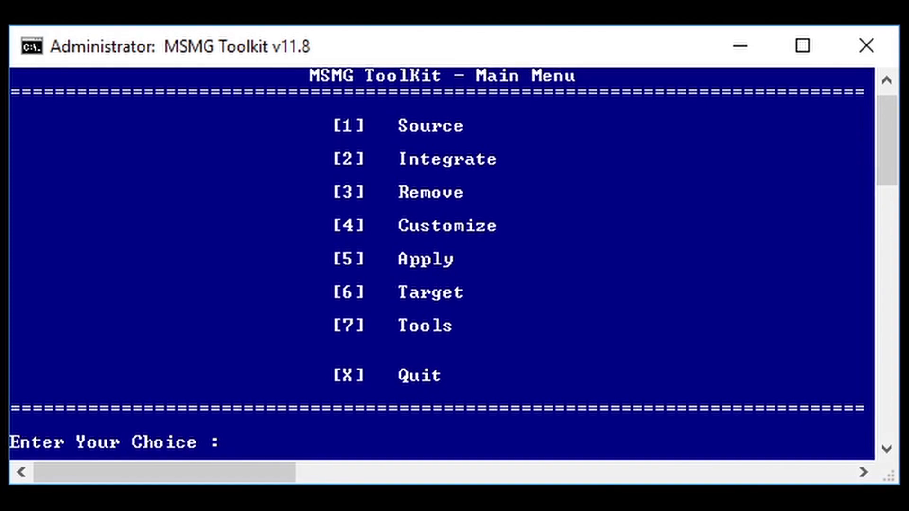
- Start making a DVD ISO image with the volume label Windows-11-x64-Custom-Min
type("6")
key("Return")
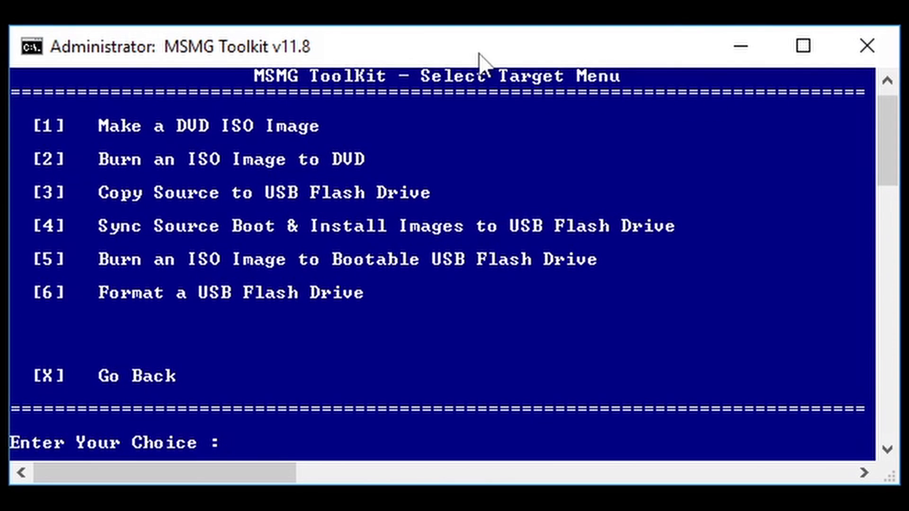
type("1")
key("Return")
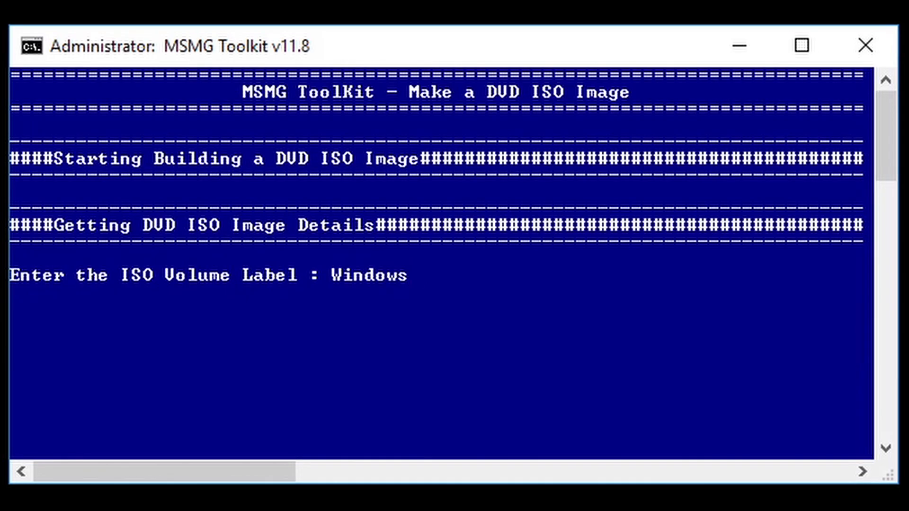
type("-x64-")
key("Left")
type("11-x64-")
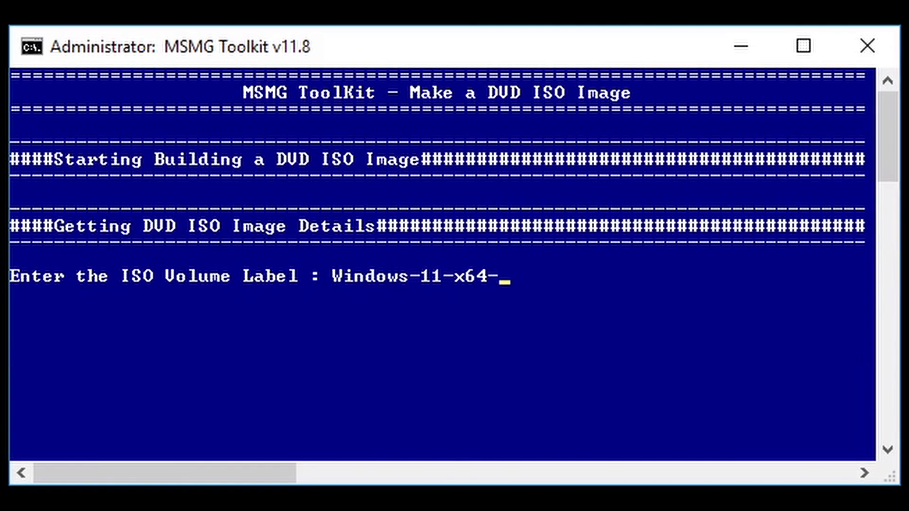
type("C")
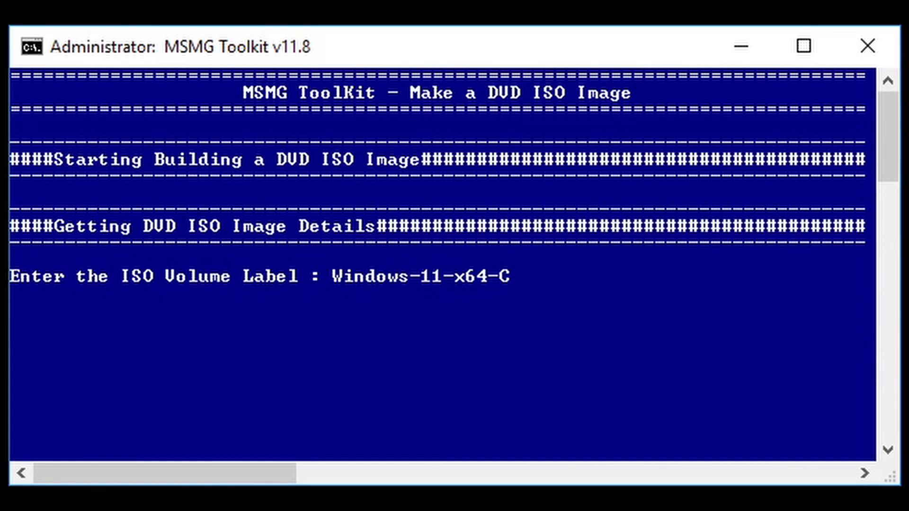
type("ust")
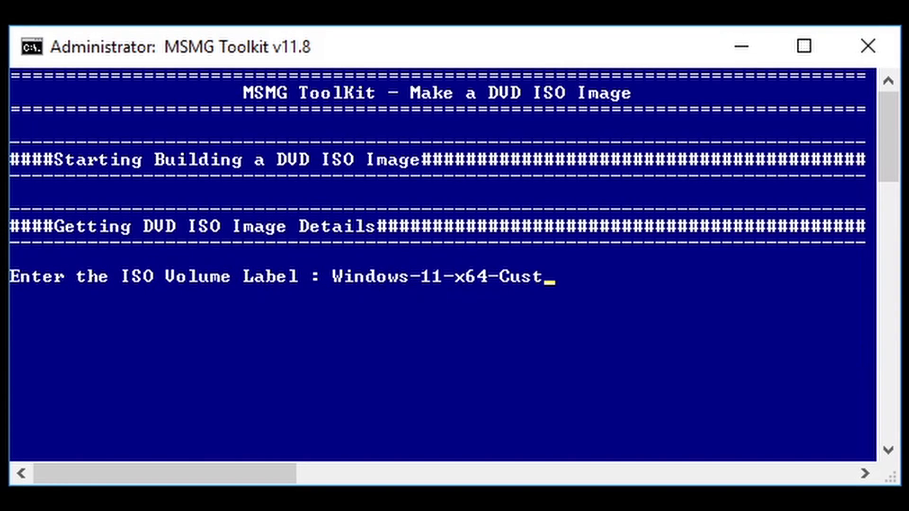
type("om-Min.")
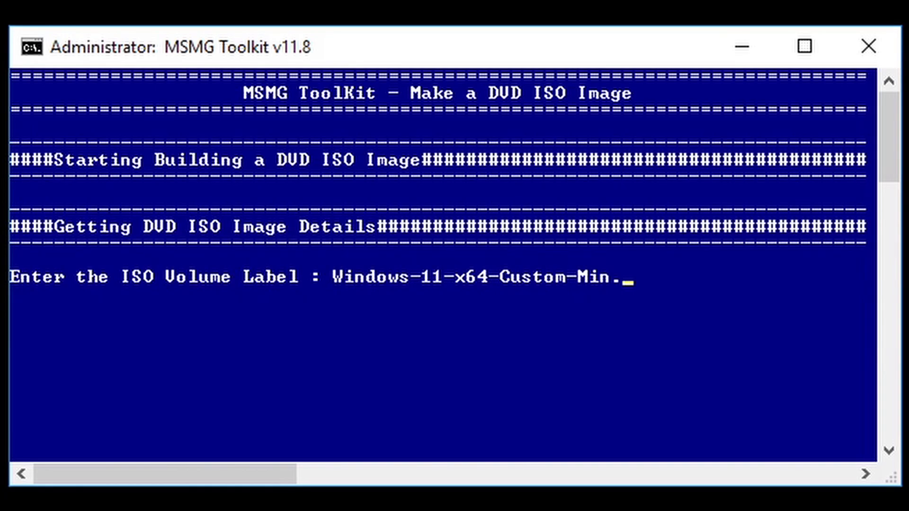
key("BackSpace")
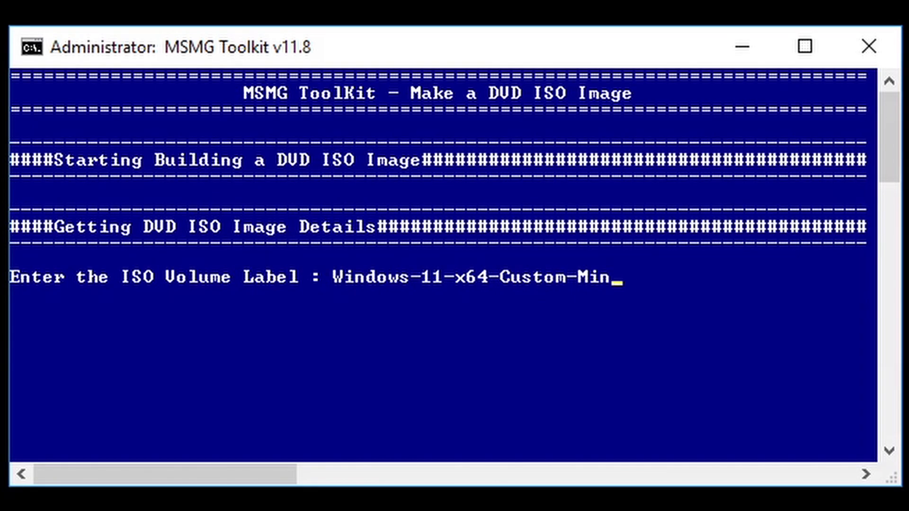
key("Return")
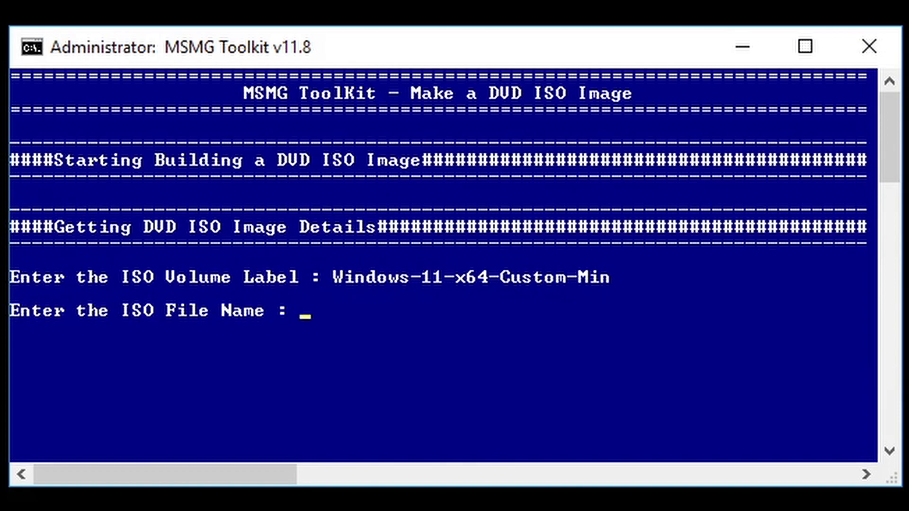
- Name the ISO file Windows-11-x64-Custom-Min, build the image, and return to the main options
type("Windows-11-x64-Custom-Min")
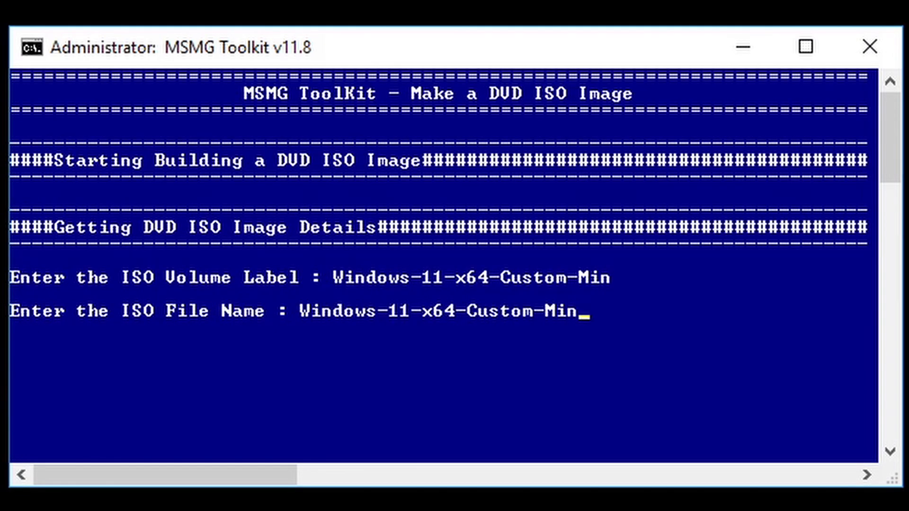
key("Return")
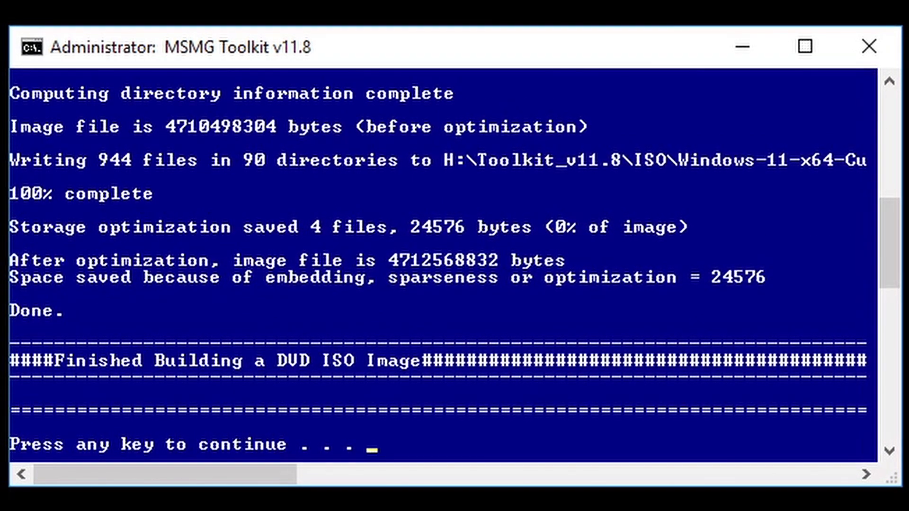
key("Return")
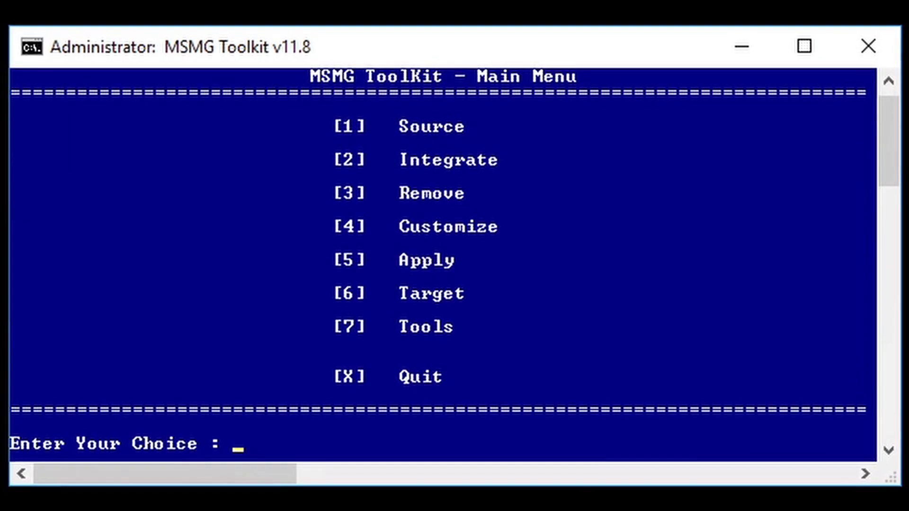
- Quit the toolkit and return to the desktop
type("x")
key("Return")
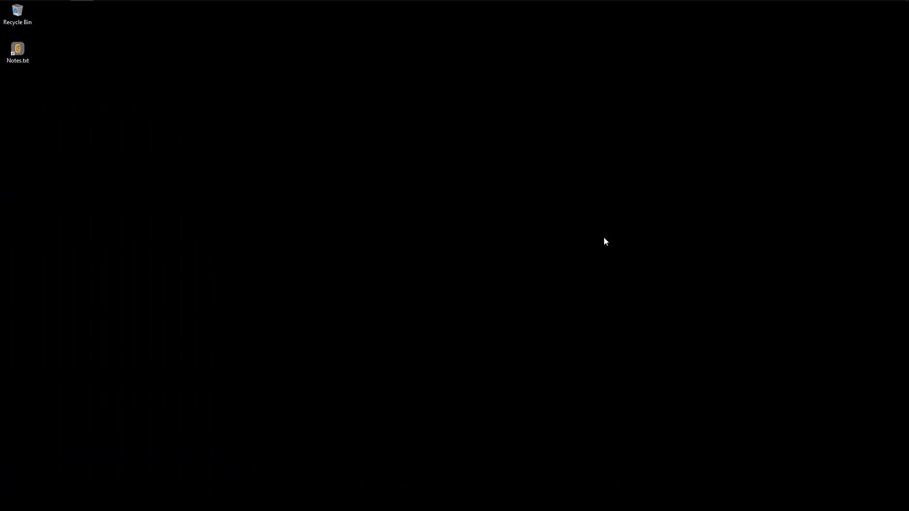
mouse_move(290, 2)
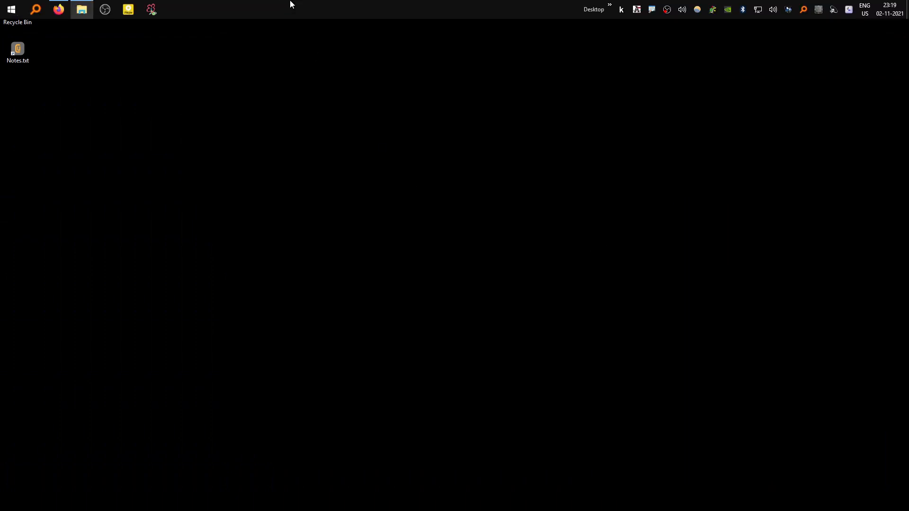
- Switch to File Explorer and check the file size of Windows-11-x64-Custom-Min.iso in the Toolkit_v11.8 ISO folder
left_click(85, 12)
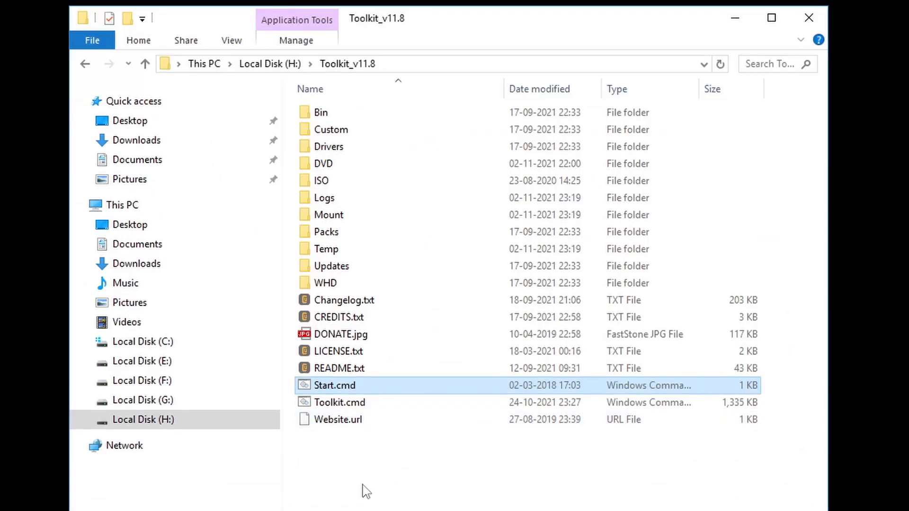
double_click(353, 183)
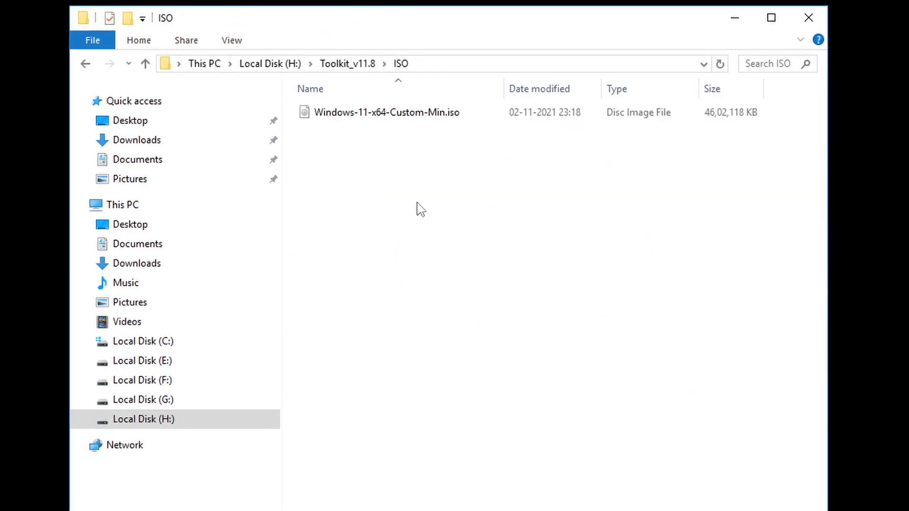
left_click(372, 113)
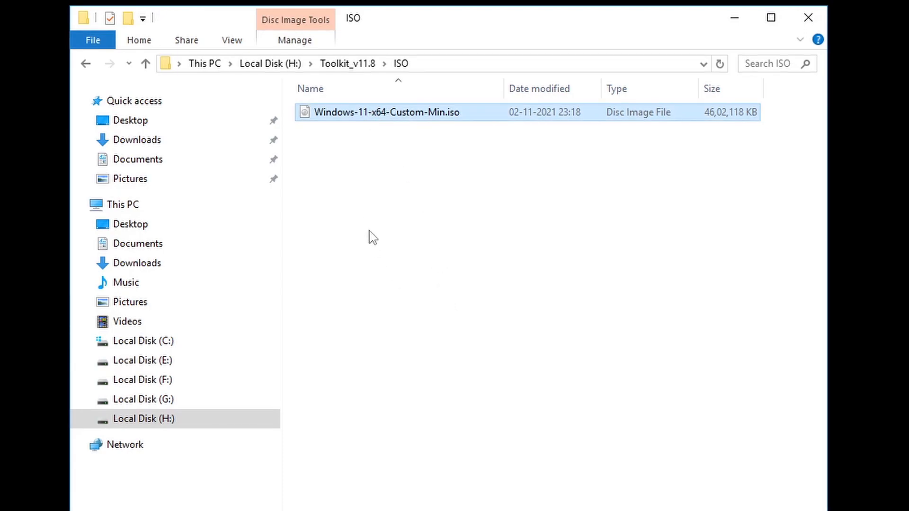
right_click(358, 117)
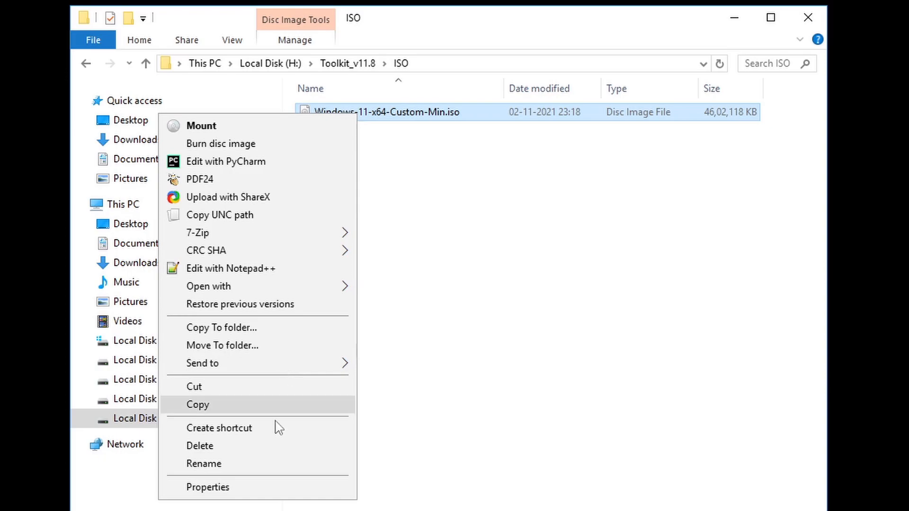
left_click(274, 489)
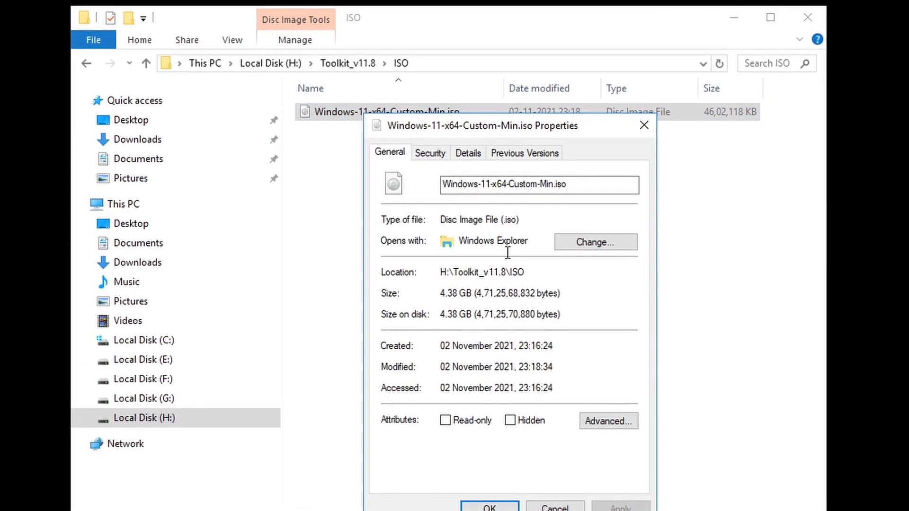
left_click(644, 126)
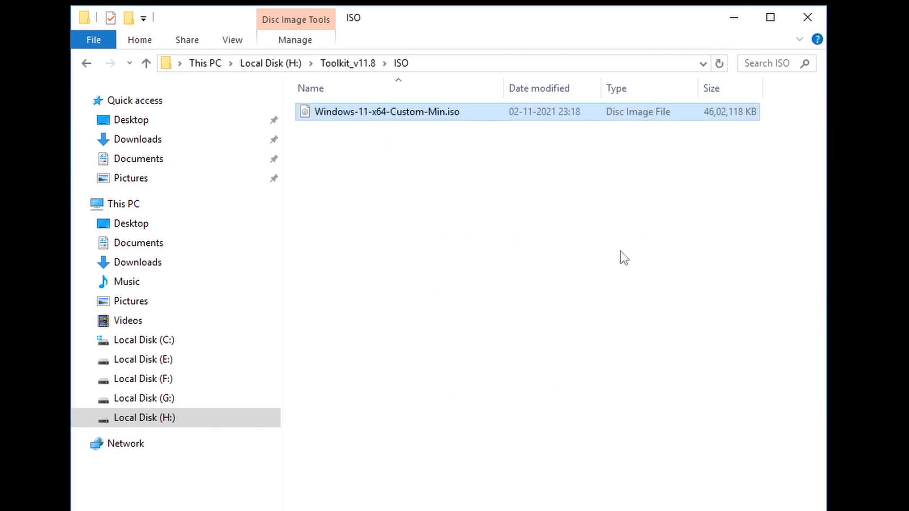
- Check the file size of the original Win11_English_x64.iso at the root of drive H: for comparison
left_click(348, 63)
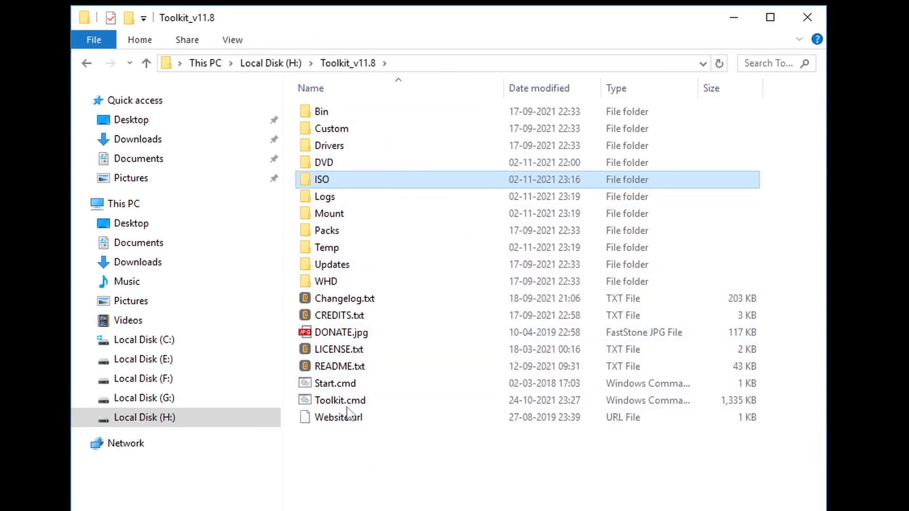
left_click(275, 63)
right_click(359, 199)
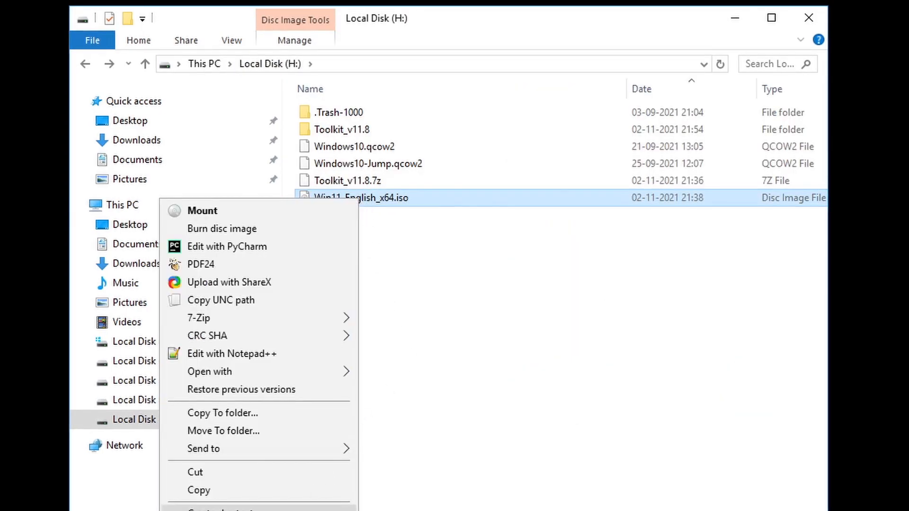
left_click(284, 510)
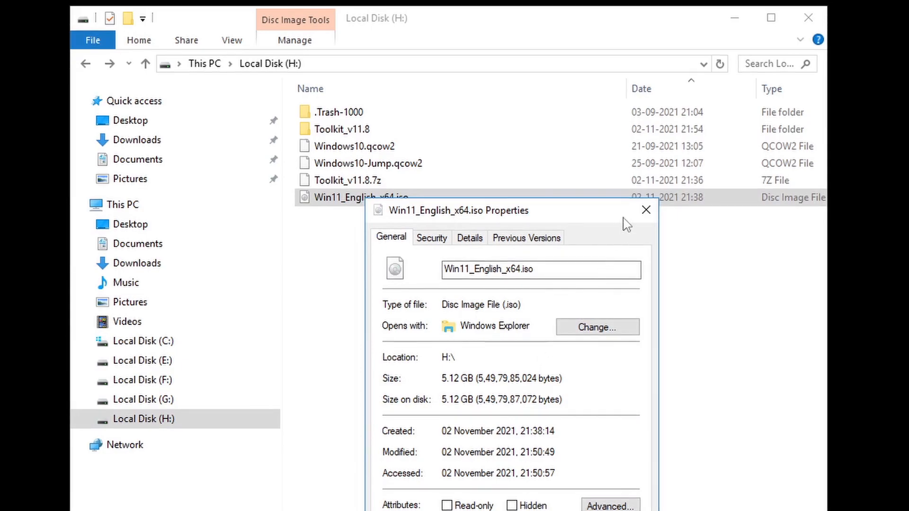
left_click(646, 210)
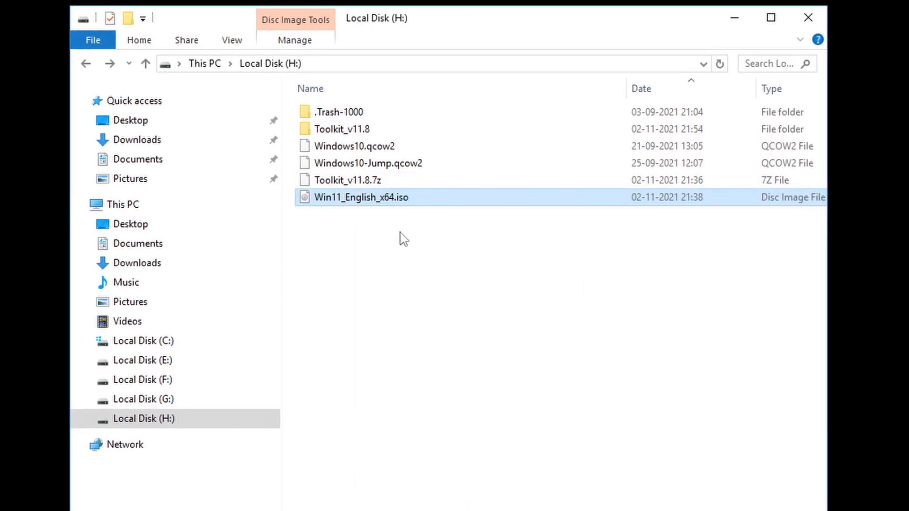